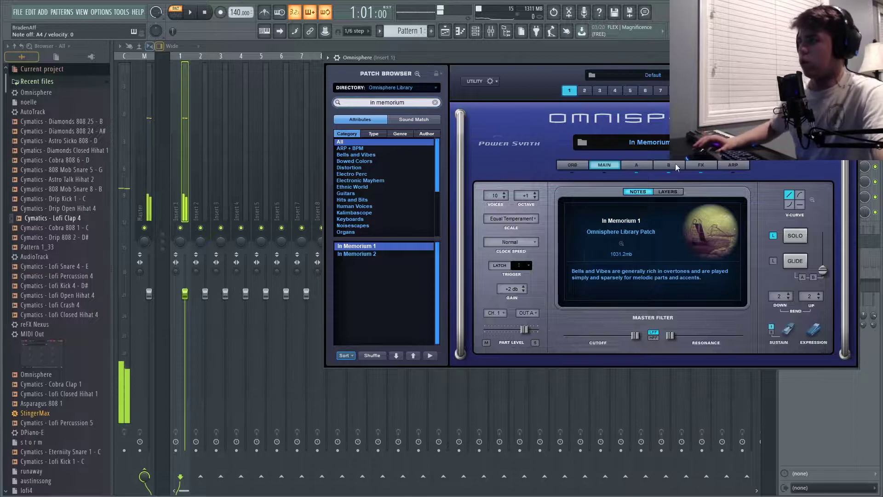
# - Open the Omnisphere channel's piano roll and tap in a project tempo of 129 BPM with the tempo tapper
pyautogui.click(460, 31)
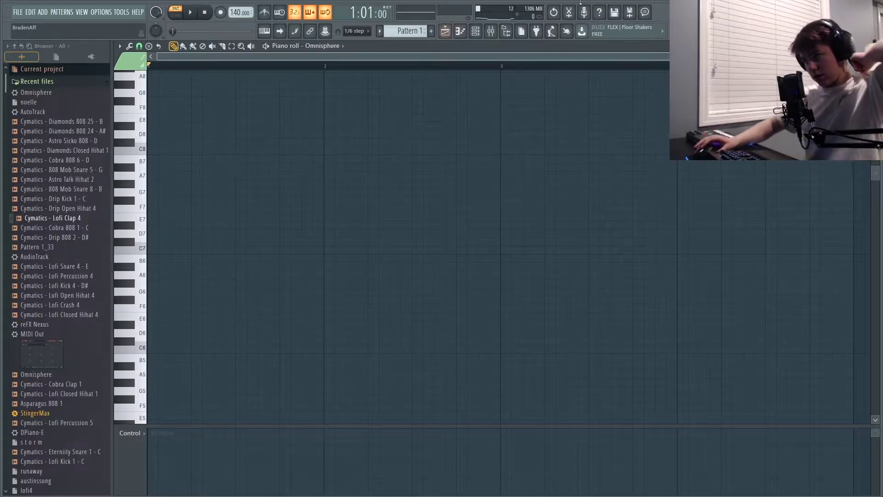
pyautogui.click(552, 33)
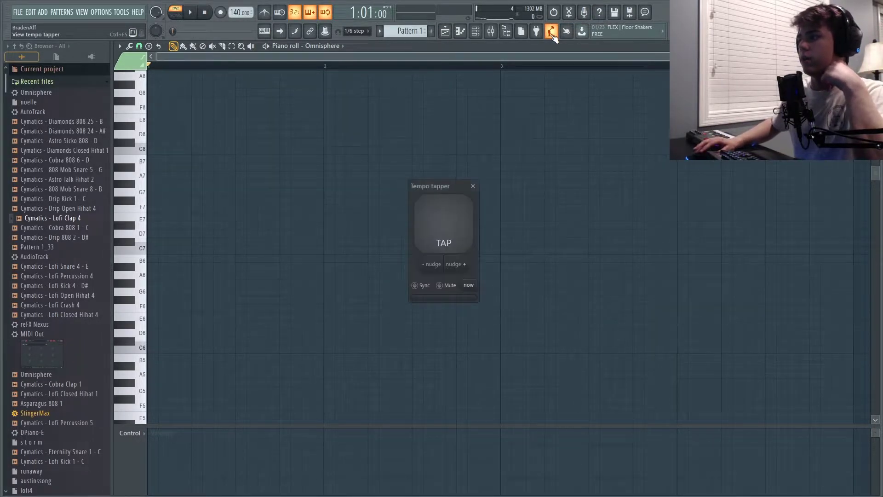
pyautogui.click(451, 224)
pyautogui.click(453, 224)
pyautogui.click(456, 223)
pyautogui.click(460, 223)
pyautogui.click(460, 223)
pyautogui.click(460, 223)
pyautogui.click(460, 223)
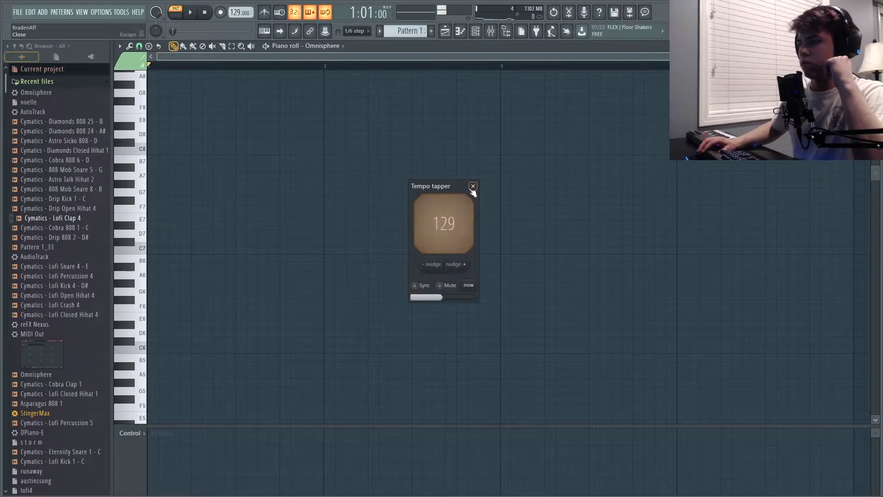
pyautogui.click(473, 187)
# - Turn on the metronome and select the first two bars of the piano roll as the loop range
pyautogui.click(267, 12)
pyautogui.scroll(-1, 471, 76)
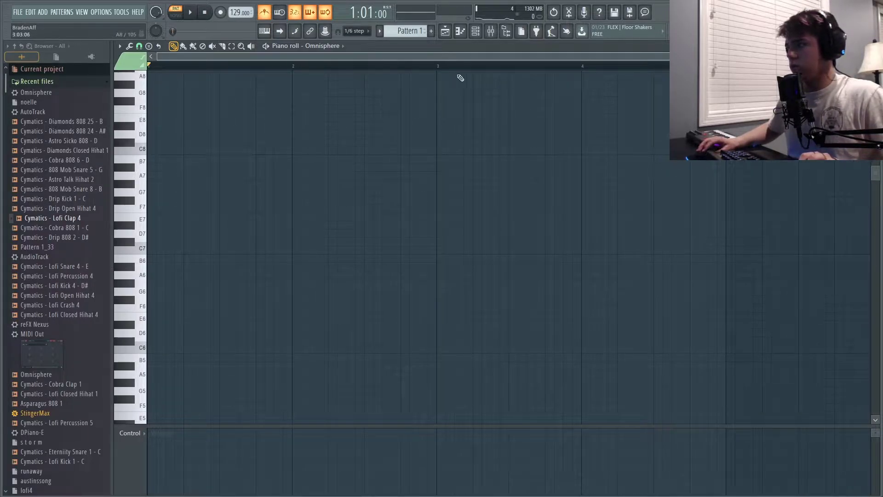
pyautogui.moveTo(438, 69); pyautogui.dragTo(3, 85)
# - Record a two-bar Omnisphere melody over the loop with the notes D4, F4, A4, F4, A#3, F4, A#4 and A4
pyautogui.click(220, 12)
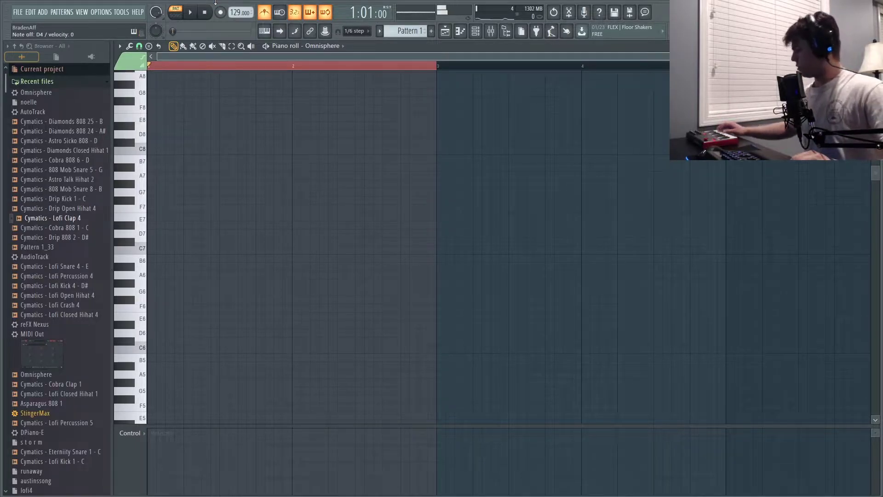
pyautogui.press('space')
pyautogui.press('space')
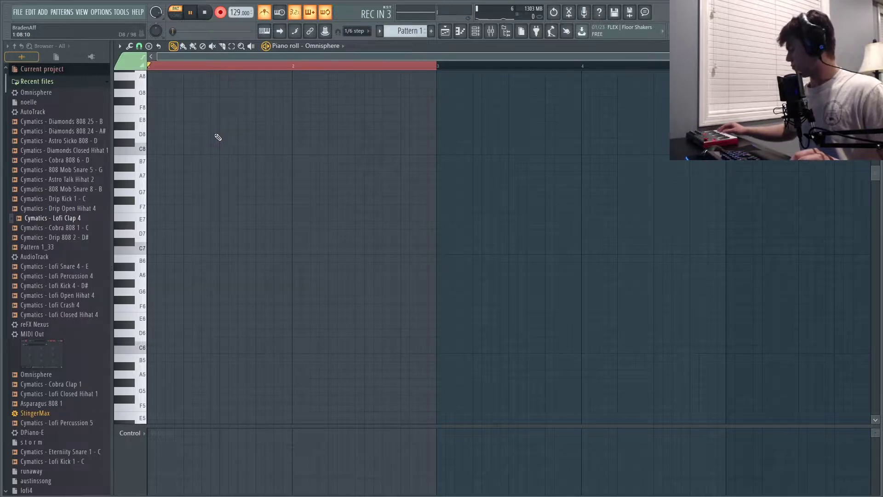
pyautogui.press('space')
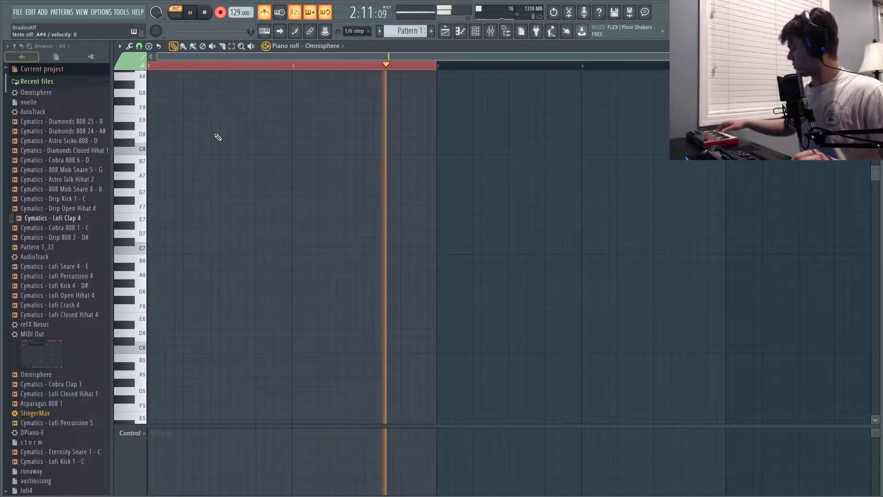
pyautogui.scroll(-5, 291, 181)
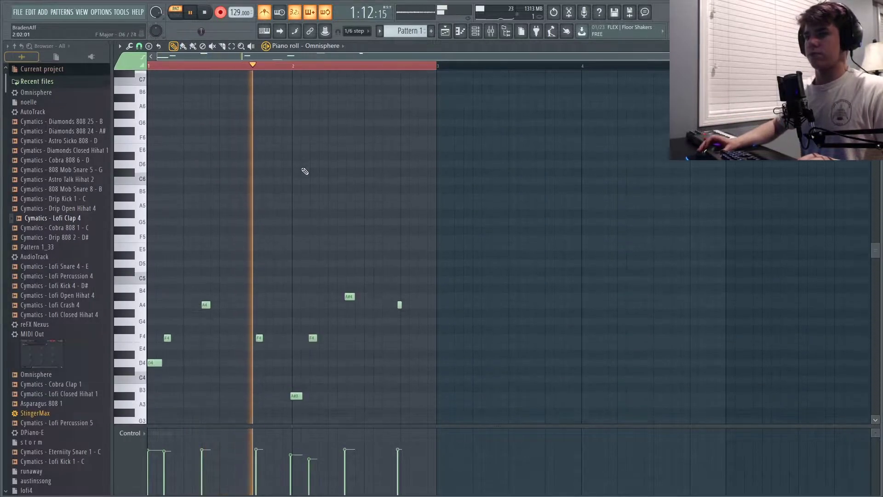
pyautogui.press('space')
# - Quantize all the recorded melody notes to the grid, leaving nothing selected
pyautogui.moveTo(506, 155); pyautogui.dragTo(2, 493)
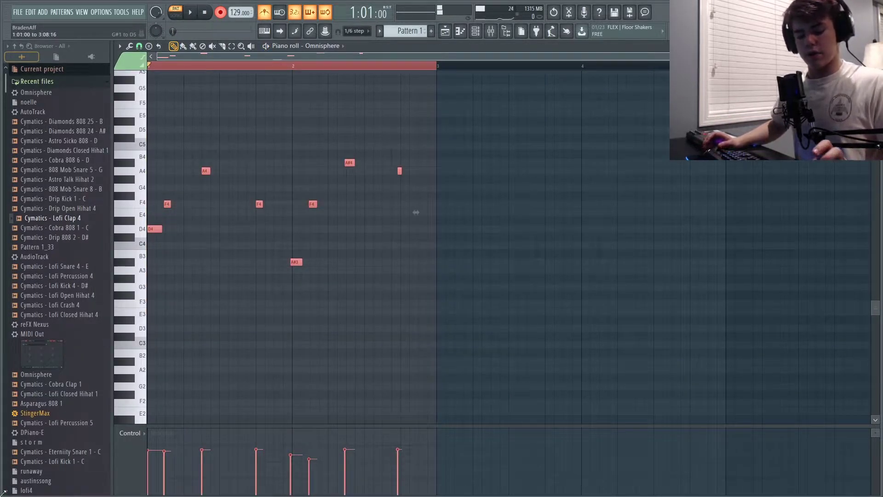
pyautogui.hotkey('ctrl', 'q')
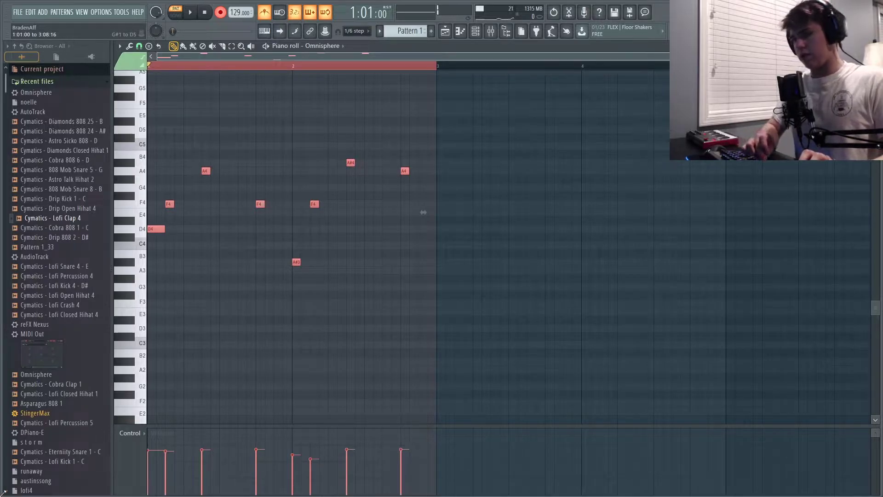
pyautogui.click(338, 288)
pyautogui.rightClick(338, 288)
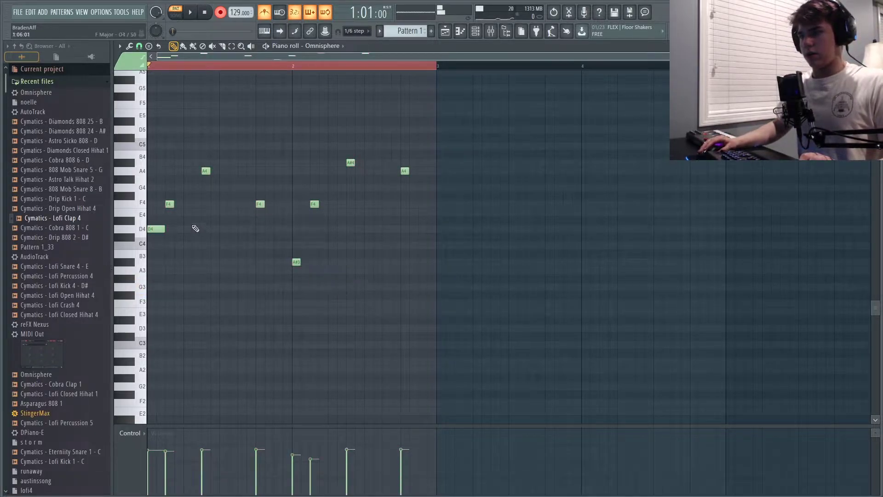
# - Shorten the opening D4 note to match the other notes and play the loop with the metronome and recording off
pyautogui.moveTo(480, 118); pyautogui.dragTo(85, 368)
pyautogui.keyDown('ctrl'); pyautogui.click(506, 201); pyautogui.keyUp('ctrl')
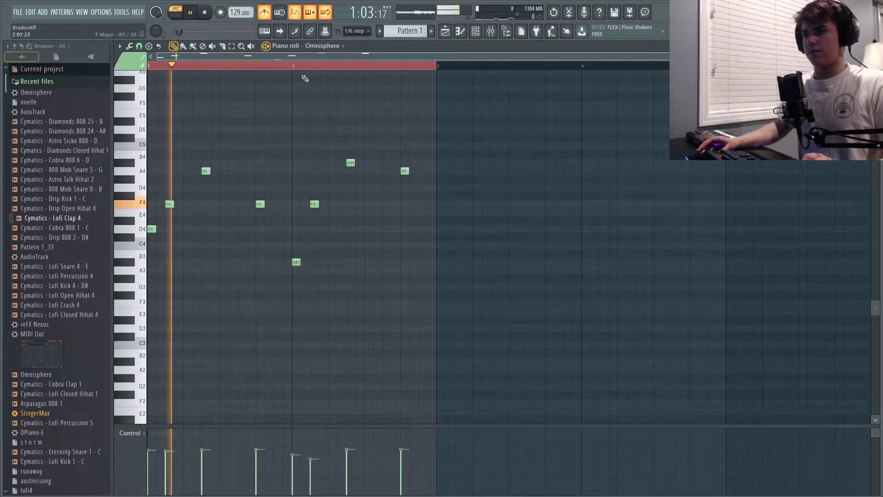
pyautogui.click(269, 17)
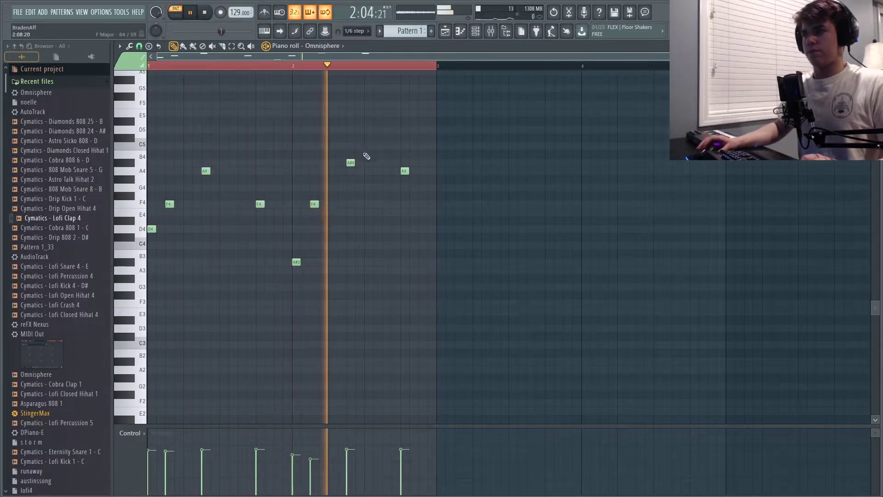
pyautogui.click(206, 11)
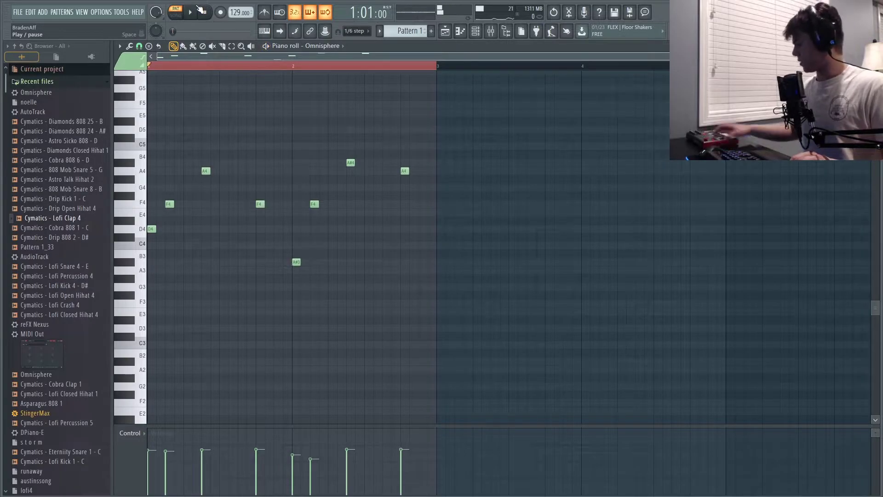
# - Overdub the higher notes D5, C5 and F5 onto the two-bar Omnisphere melody
pyautogui.click(220, 13)
pyautogui.press('space')
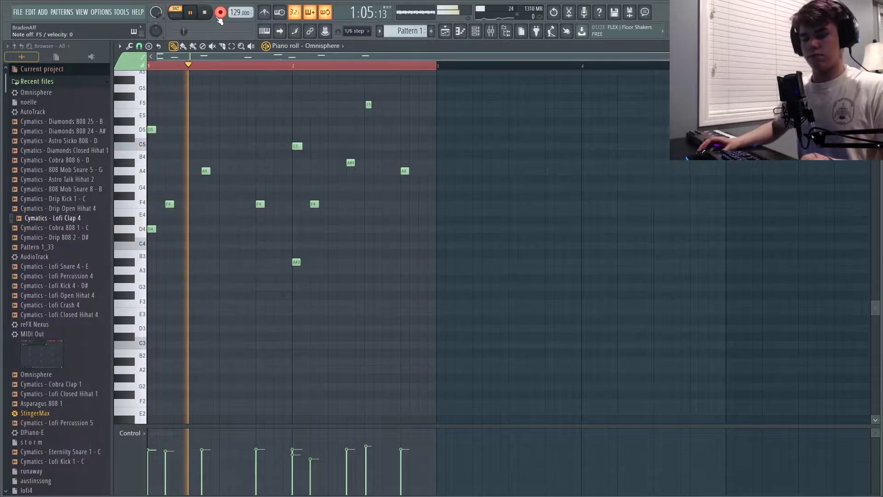
pyautogui.scroll(2, 389, 332)
pyautogui.scroll(4, 396, 299)
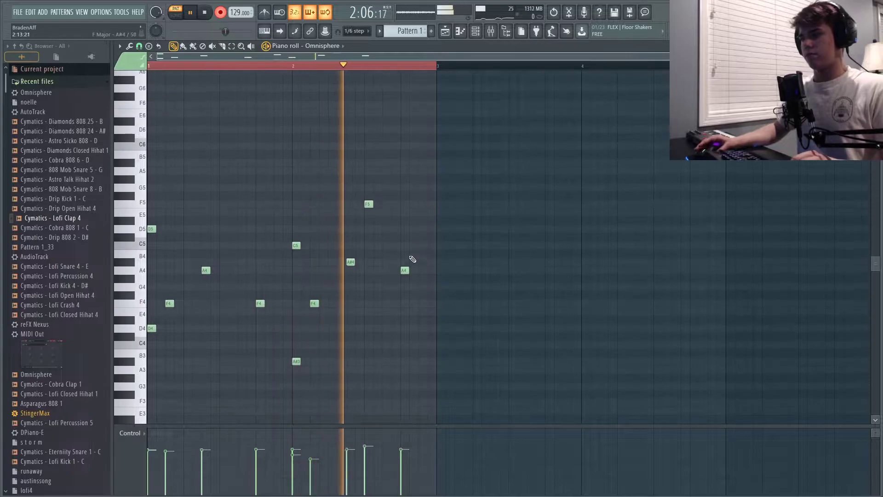
pyautogui.press('space')
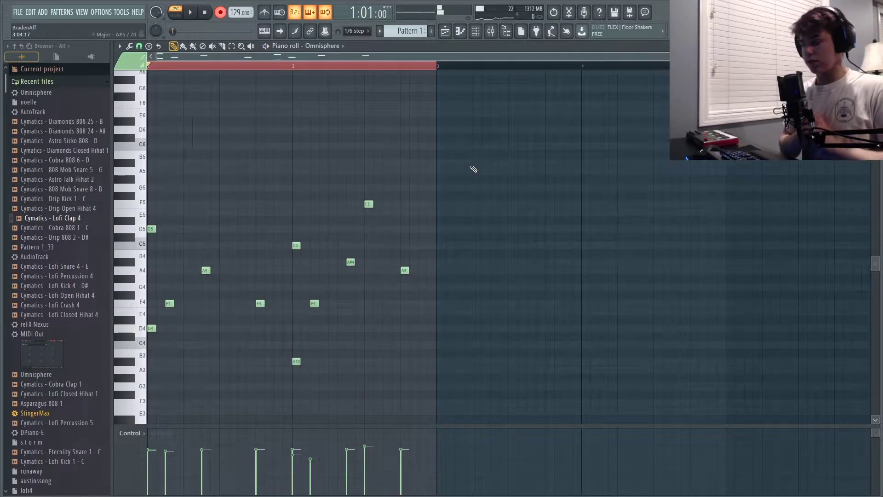
# - Add a second Omnisphere instance to the project from the recent files
pyautogui.scroll(2, 474, 169)
pyautogui.scroll(-6, 350, 184)
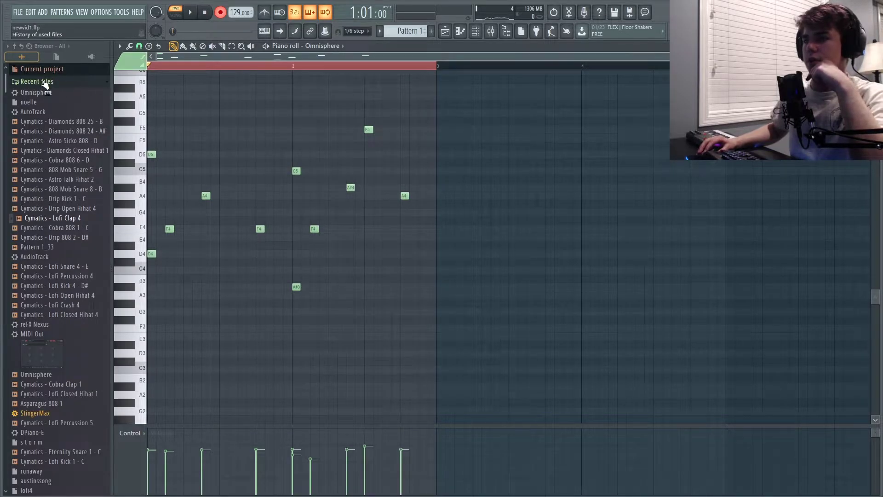
pyautogui.moveTo(41, 90); pyautogui.dragTo(506, 310)
# - Load the Lotus Flute patch from the Ethnic World category in the second Omnisphere
pyautogui.scroll(-2, 358, 202)
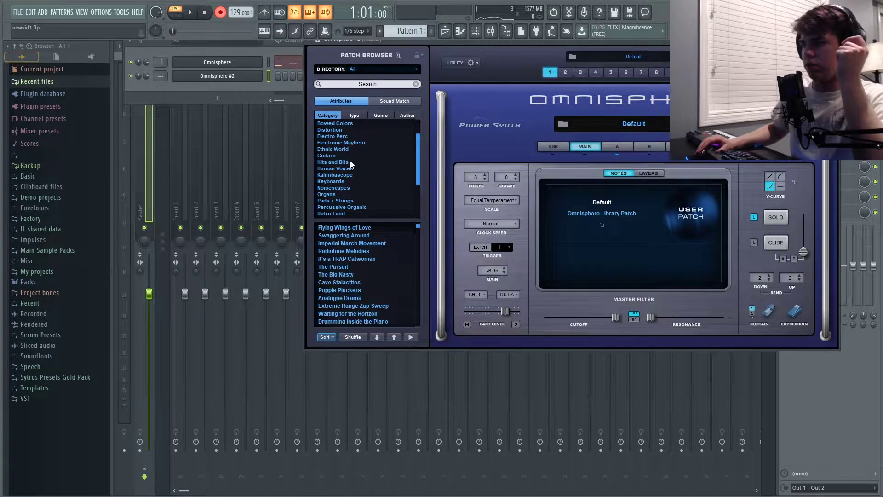
pyautogui.scroll(1, 348, 182)
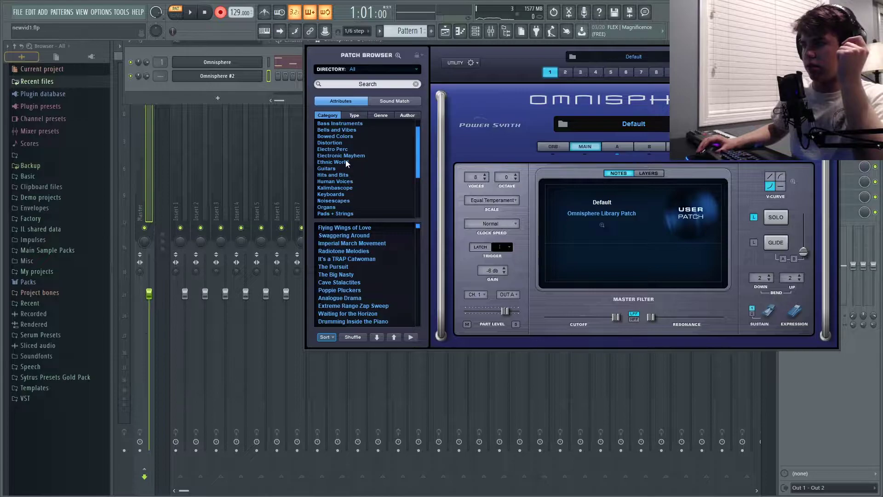
pyautogui.scroll(1, 352, 175)
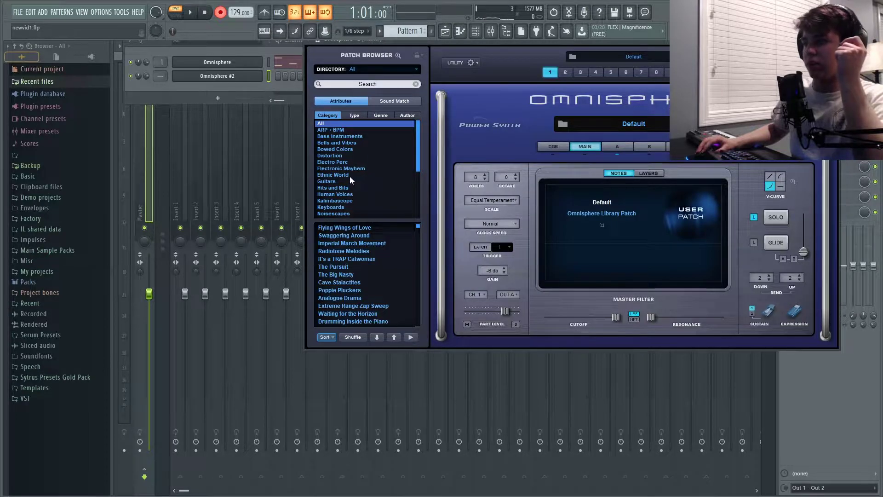
pyautogui.click(349, 176)
pyautogui.scroll(-20, 404, 276)
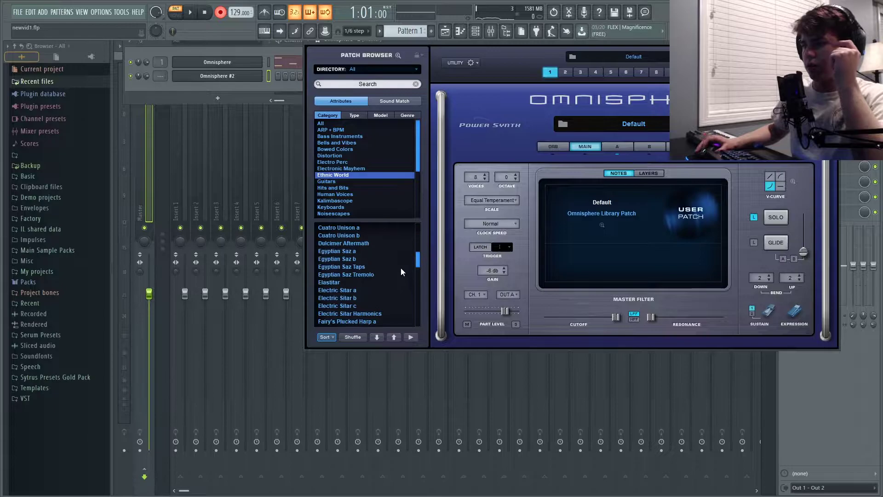
pyautogui.scroll(-8, 402, 266)
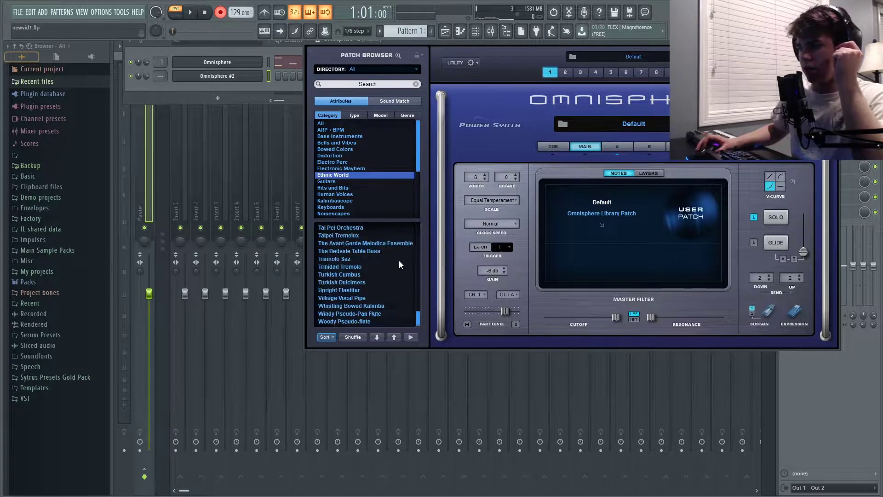
pyautogui.scroll(15, 373, 249)
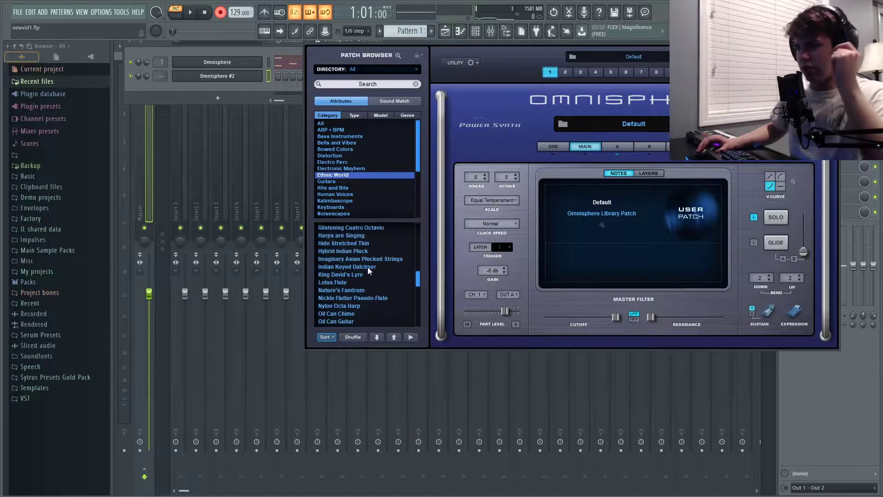
pyautogui.scroll(10, 368, 270)
pyautogui.scroll(-10, 351, 276)
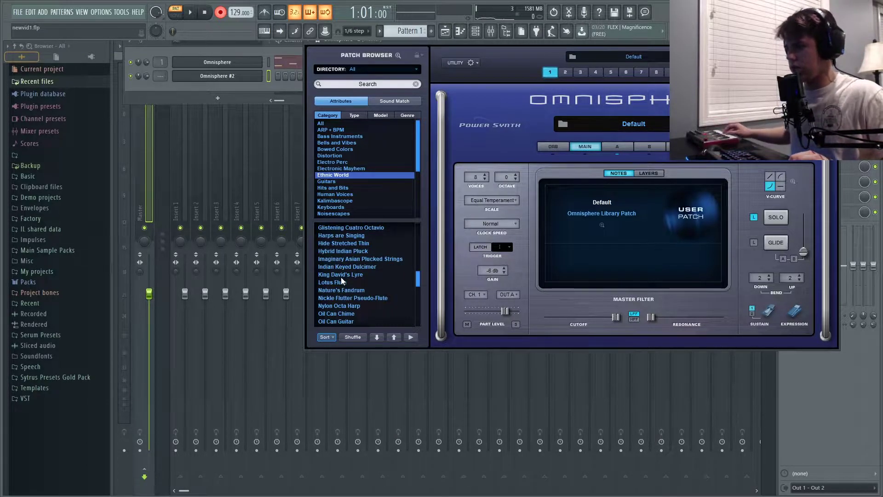
pyautogui.click(342, 281)
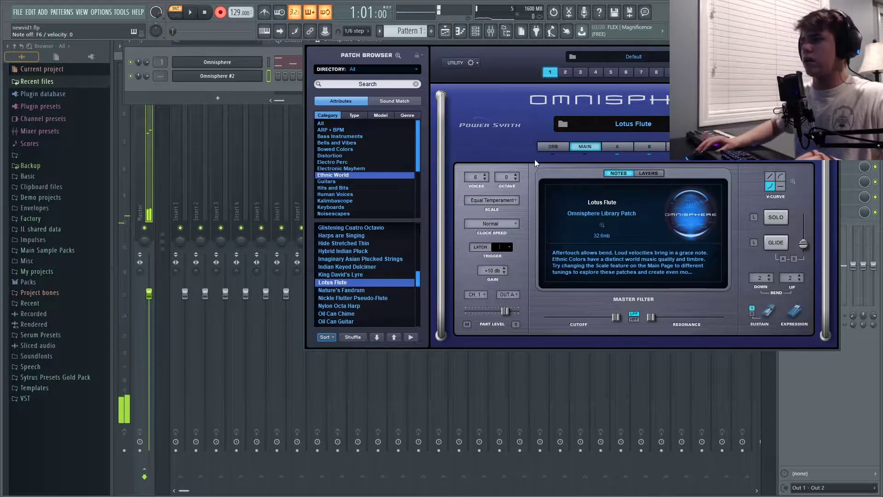
# - Record a two-bar flute melody between A5 and A6 in the second Omnisphere's piano roll and quantize it
pyautogui.click(460, 30)
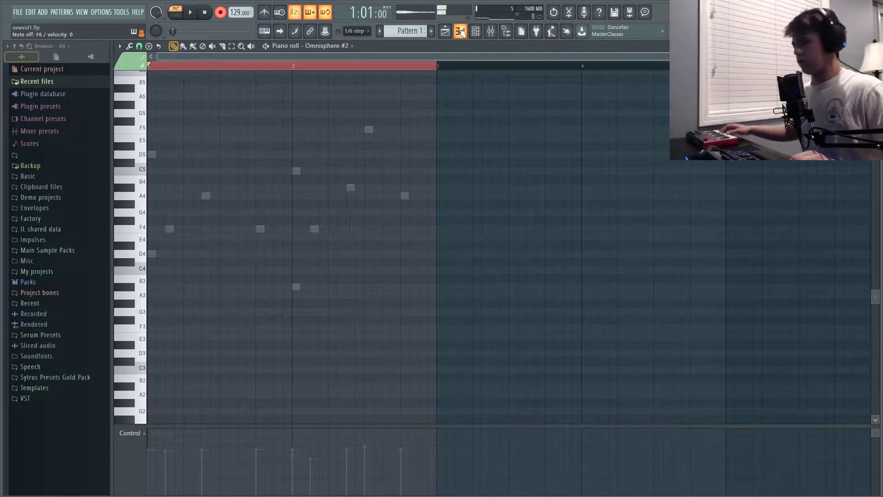
pyautogui.press('space')
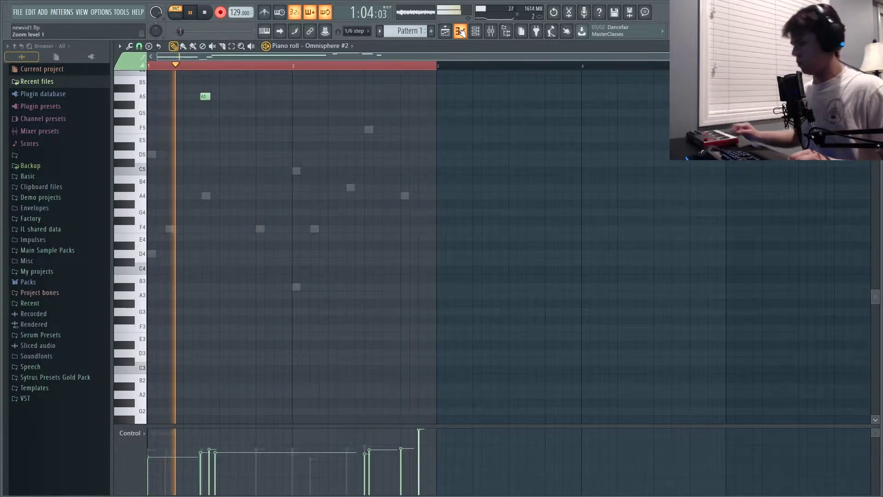
pyautogui.press('space')
pyautogui.scroll(5, 411, 203)
pyautogui.scroll(2, 410, 203)
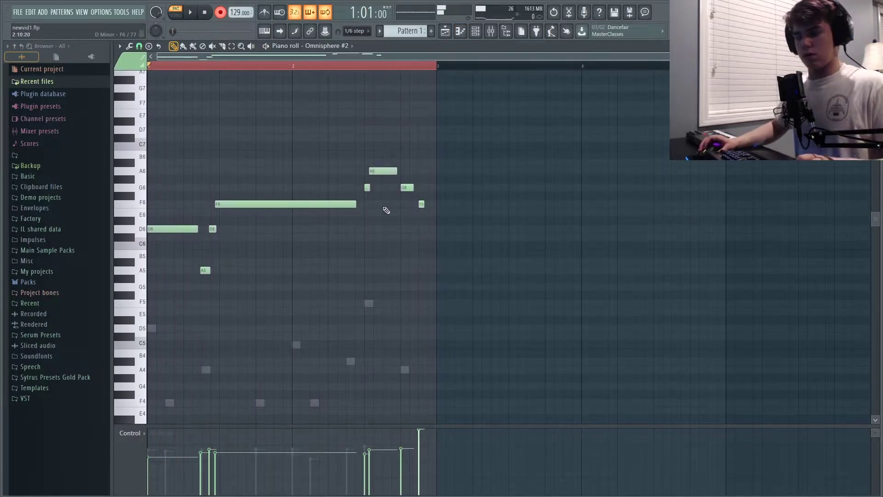
pyautogui.hotkey('ctrl', 'q')
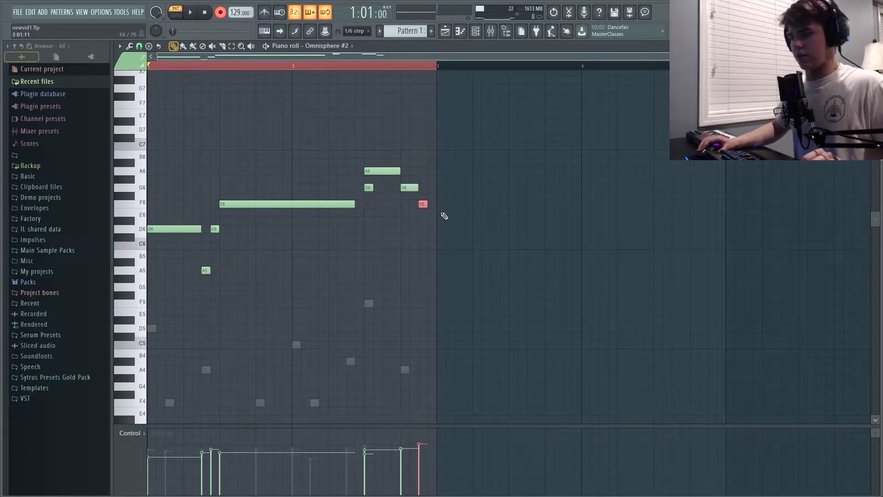
# - Shorten the G6 note under the A6 into a grace note, start the A6 right after it and end it at the next G6
pyautogui.press('space')
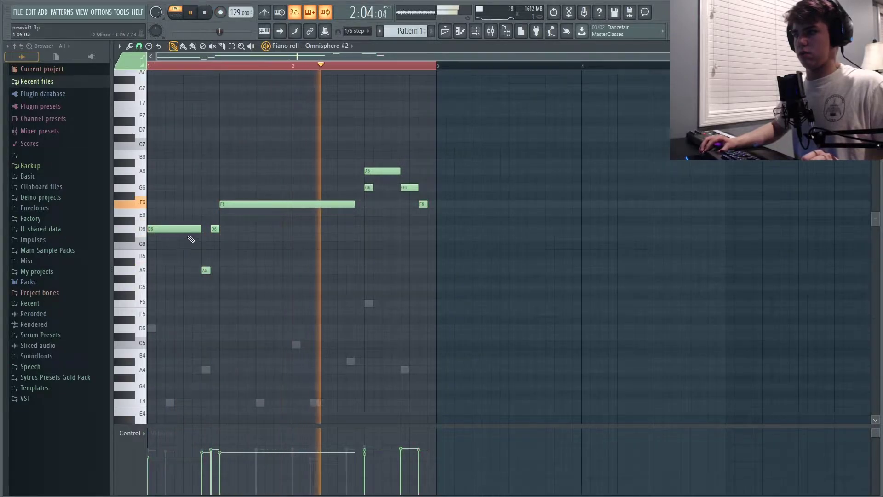
pyautogui.scroll(5, 377, 69)
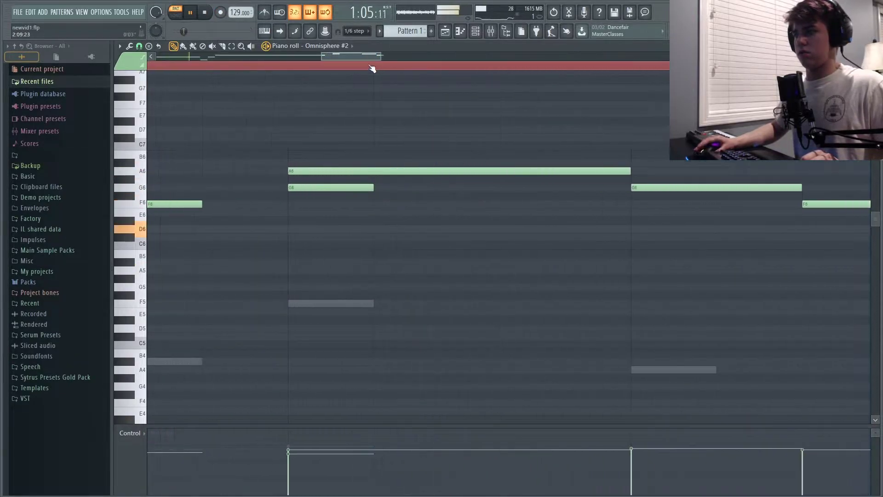
pyautogui.press('space')
pyautogui.moveTo(343, 171); pyautogui.dragTo(311, 185)
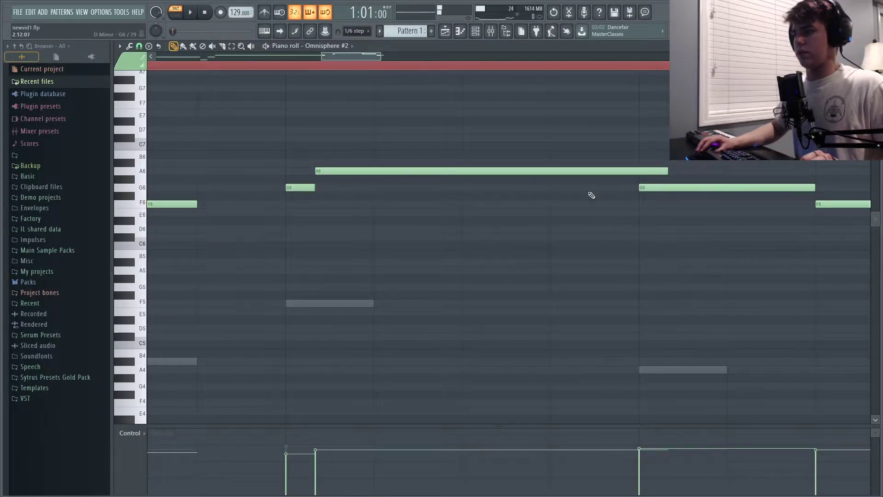
pyautogui.press('space')
pyautogui.moveTo(667, 172); pyautogui.dragTo(638, 171)
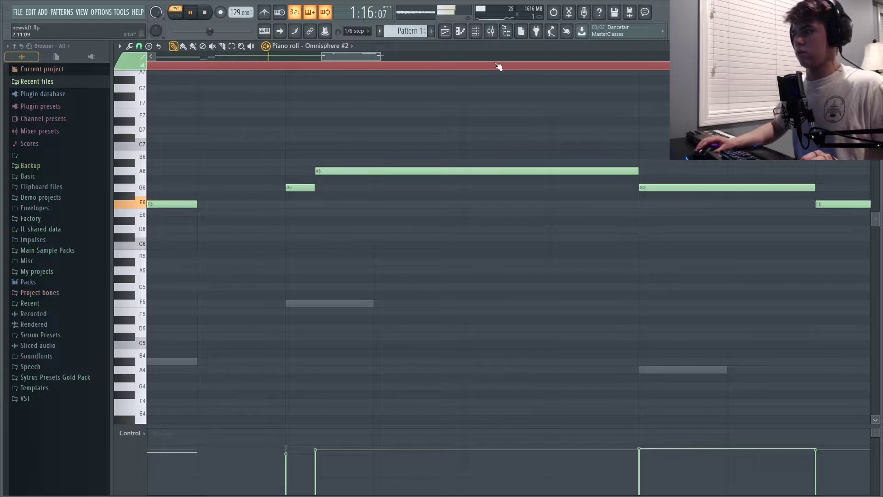
pyautogui.scroll(-5, 499, 66)
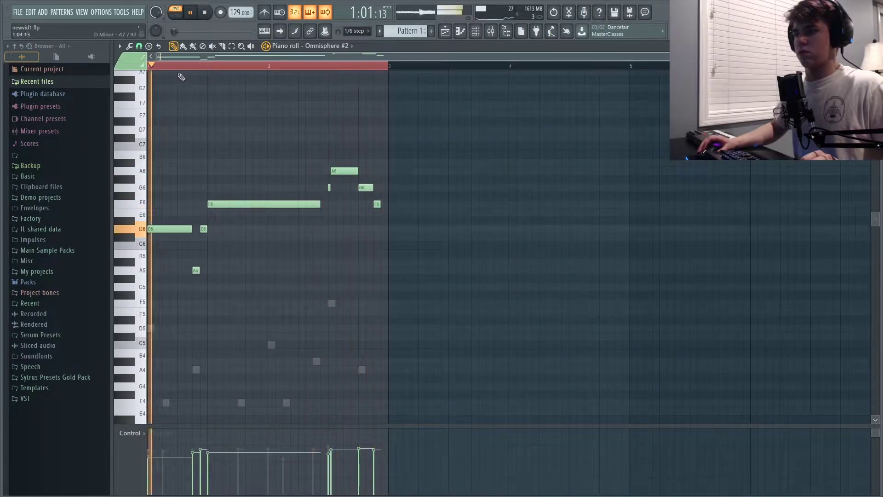
# - Route the second Omnisphere to mixer track 2 and listen to that track soloed, restoring all tracks when done
pyautogui.scroll(6, 193, 73)
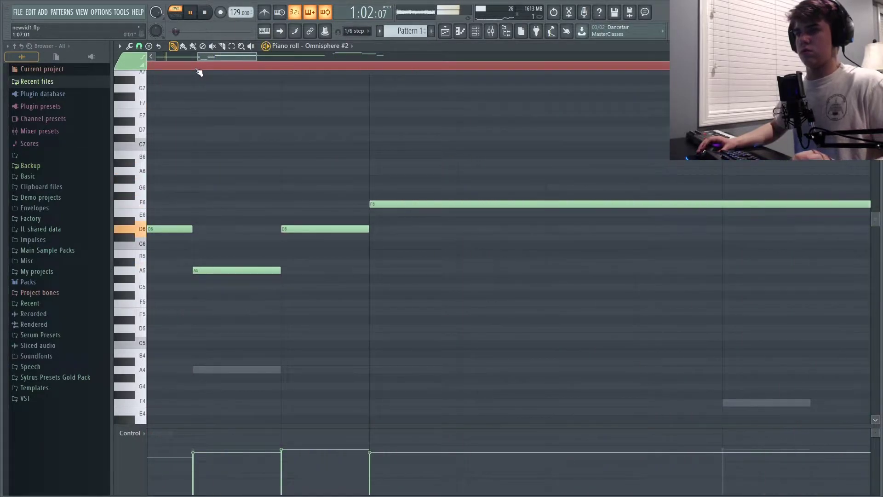
pyautogui.press('space')
pyautogui.click(490, 30)
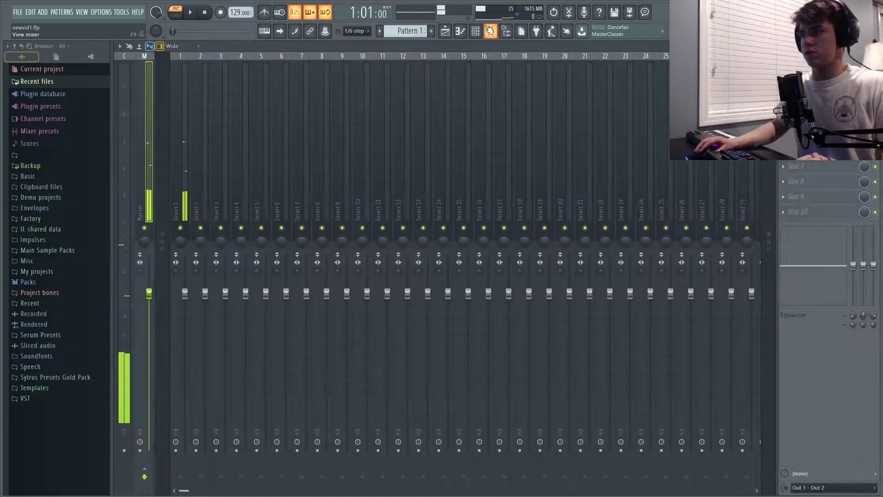
pyautogui.press('F6')
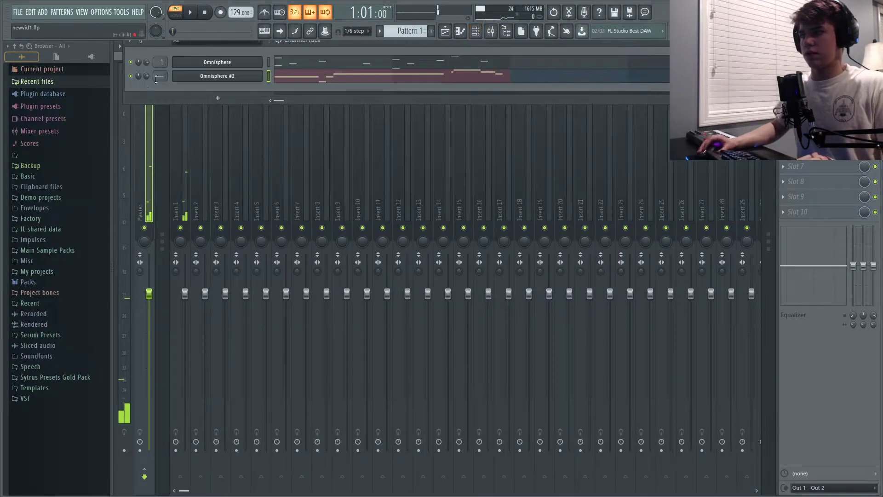
pyautogui.moveTo(160, 79); pyautogui.dragTo(167, 75)
pyautogui.rightClick(201, 228)
pyautogui.press('space')
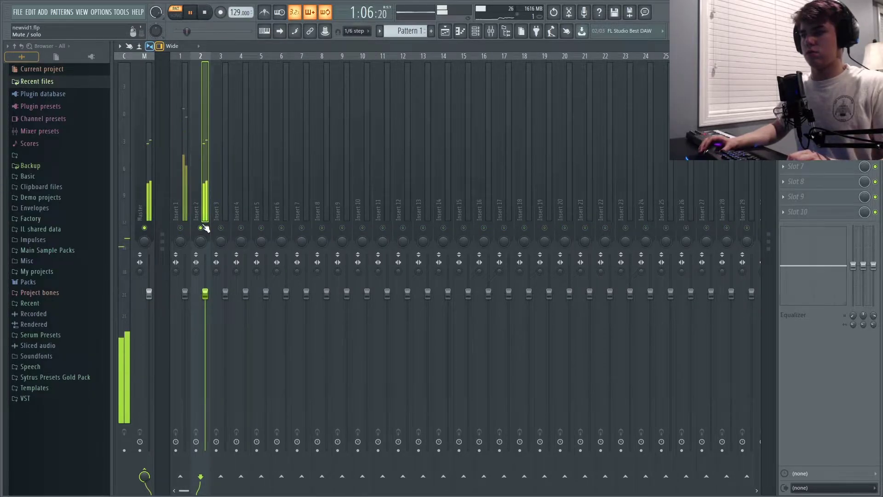
pyautogui.rightClick(200, 227)
pyautogui.press('space')
# - Duplicate the first Omnisphere's two-bar melody into bars 3 and 4 of its piano roll
pyautogui.click(461, 31)
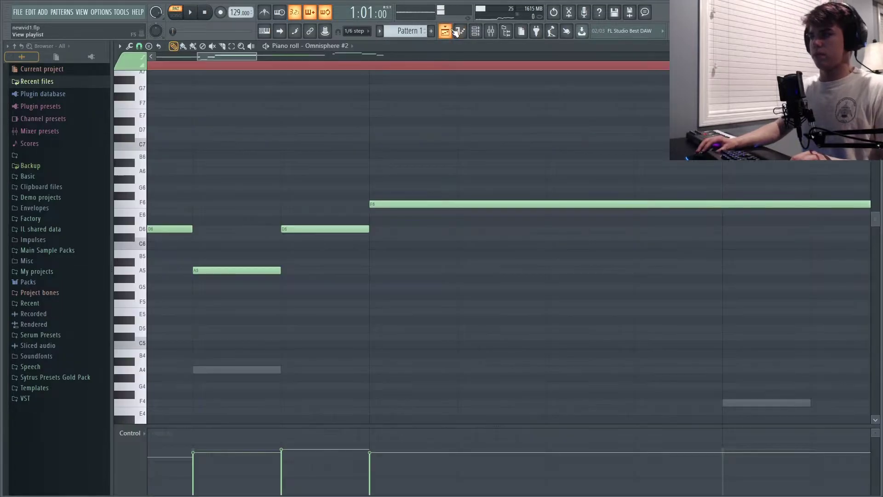
pyautogui.click(446, 31)
pyautogui.click(476, 31)
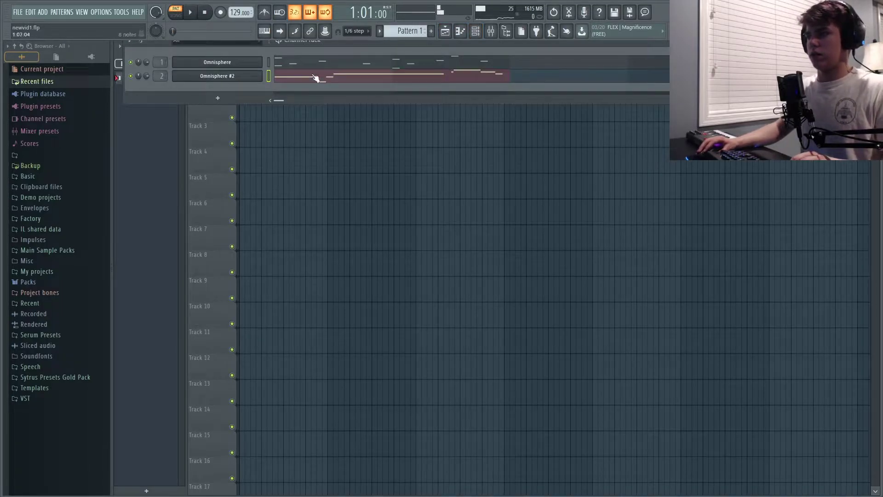
pyautogui.click(247, 61)
pyautogui.click(461, 31)
pyautogui.scroll(-5, 437, 72)
pyautogui.scroll(-2, 437, 72)
pyautogui.moveTo(486, 96); pyautogui.dragTo(146, 420)
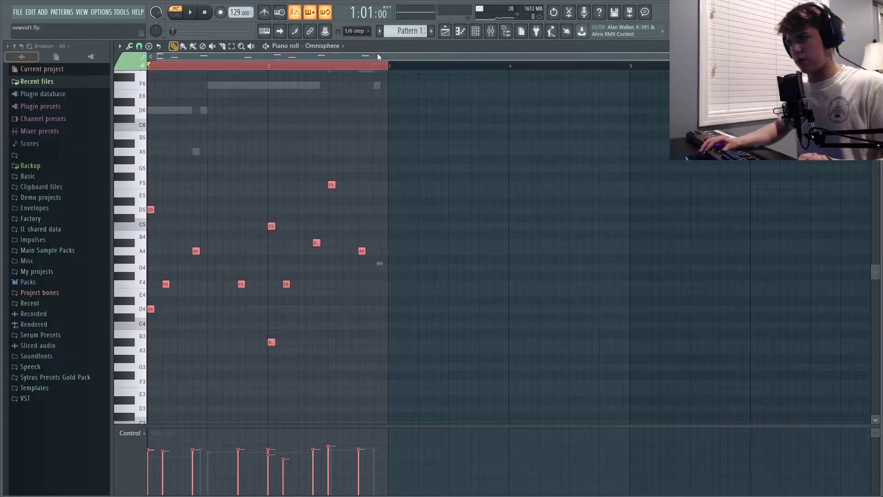
pyautogui.moveTo(393, 69); pyautogui.dragTo(1, 117)
pyautogui.hotkey('ctrl', 'b')
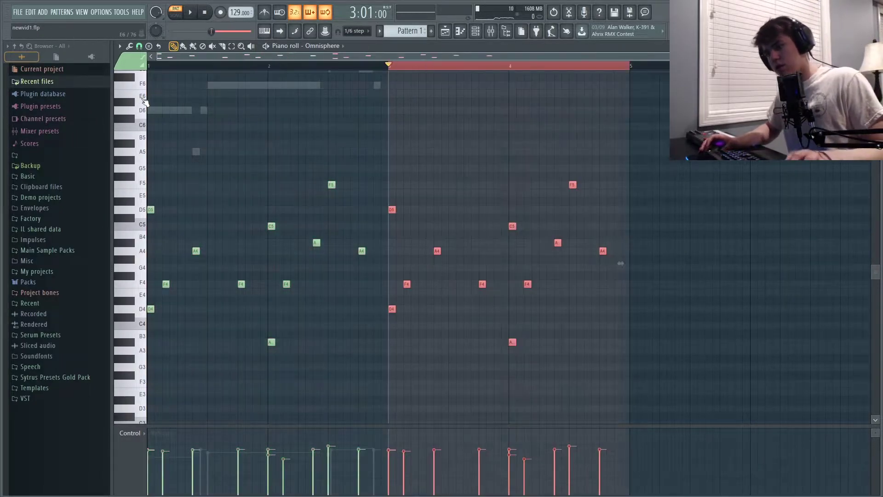
# - Duplicate the second Omnisphere's two-bar flute melody into bars 3 and 4
pyautogui.click(476, 31)
pyautogui.click(217, 76)
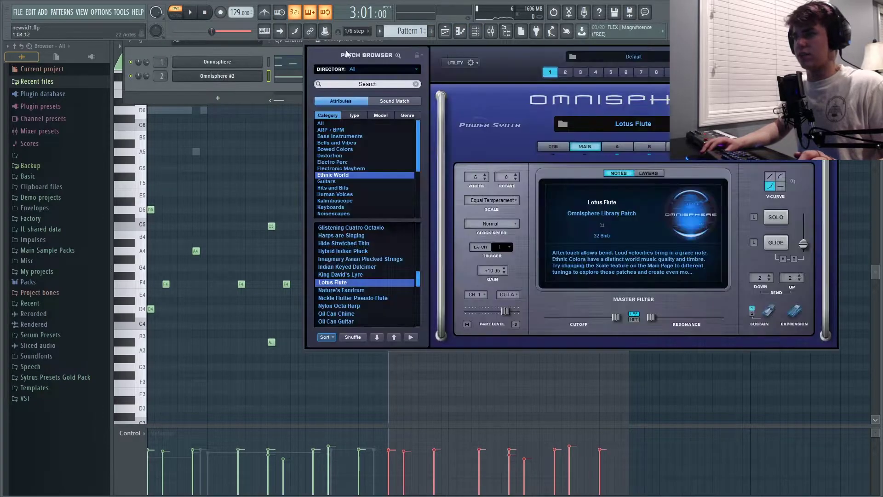
pyautogui.click(461, 30)
pyautogui.scroll(4, 435, 198)
pyautogui.moveTo(448, 169); pyautogui.dragTo(156, 419)
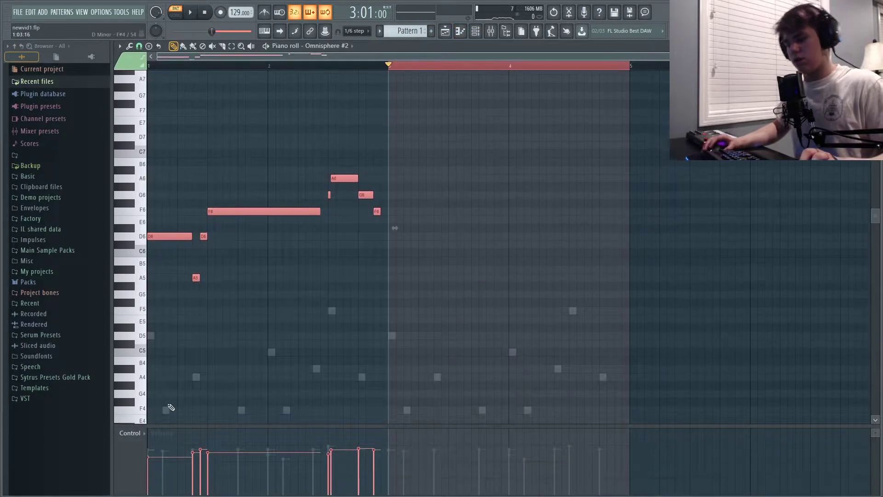
pyautogui.moveTo(390, 66); pyautogui.dragTo(148, 66)
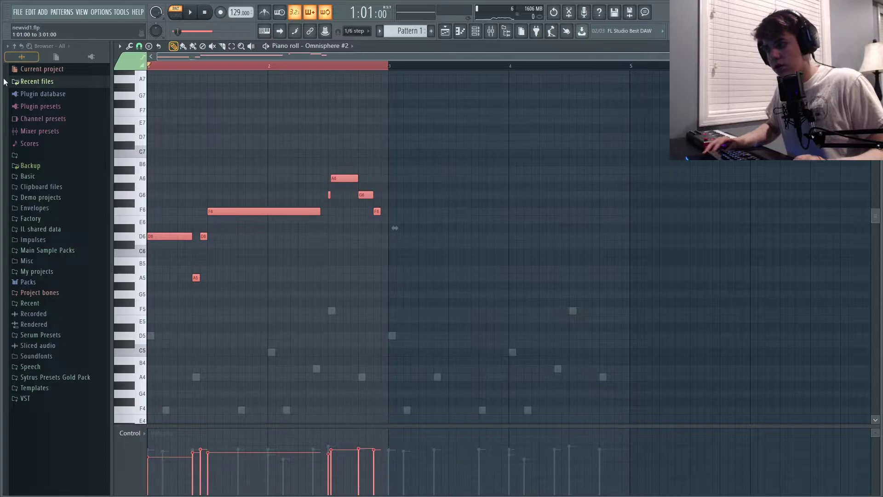
pyautogui.hotkey('ctrl', 'b')
# - Vary the end of the repeated flute melody by raising the grace note to C7, the A6 to D7 and the following G6 to A6
pyautogui.press('space')
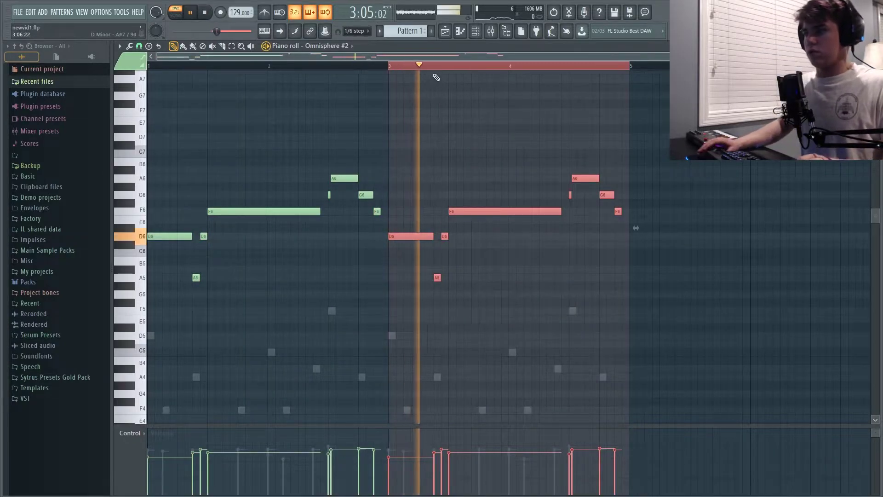
pyautogui.scroll(-2, 592, 173)
pyautogui.scroll(3, 610, 168)
pyautogui.scroll(2, 610, 169)
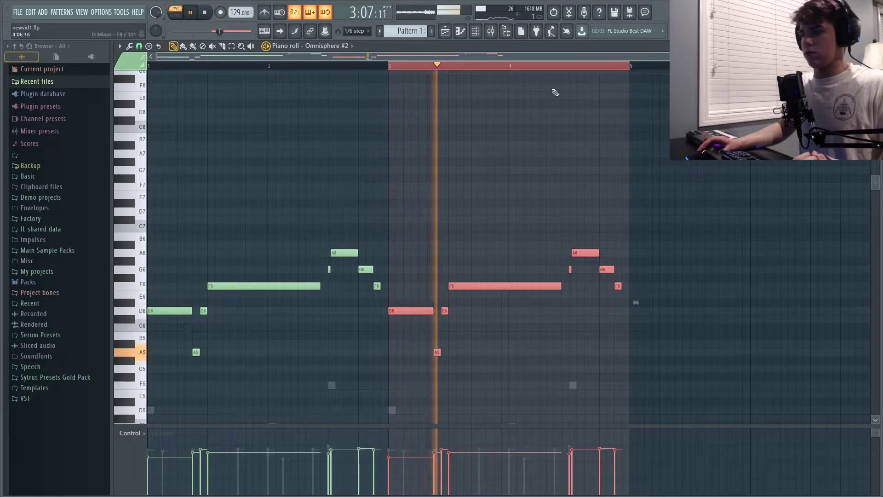
pyautogui.press('space')
pyautogui.hotkey('ctrl', 'd')
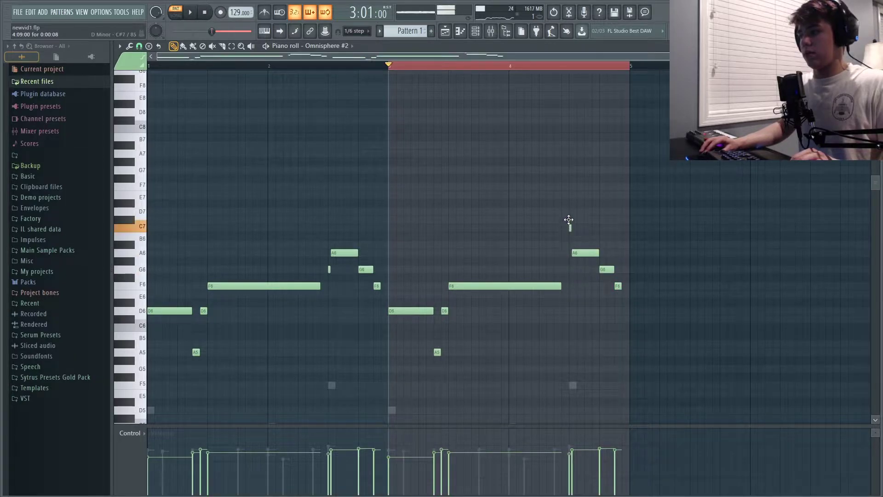
pyautogui.moveTo(579, 252); pyautogui.dragTo(579, 211)
pyautogui.moveTo(607, 269); pyautogui.dragTo(609, 252)
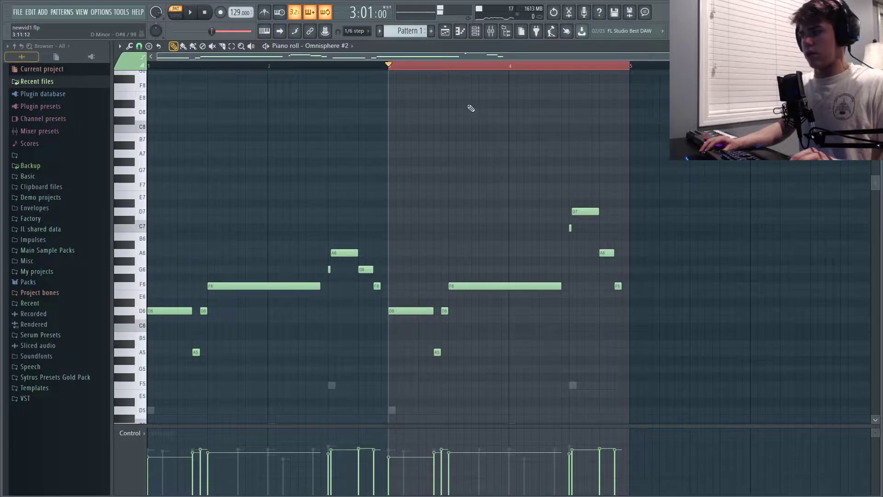
# - Clear the time selection and play back the extended four-bar pattern
pyautogui.click(387, 69)
pyautogui.press('space')
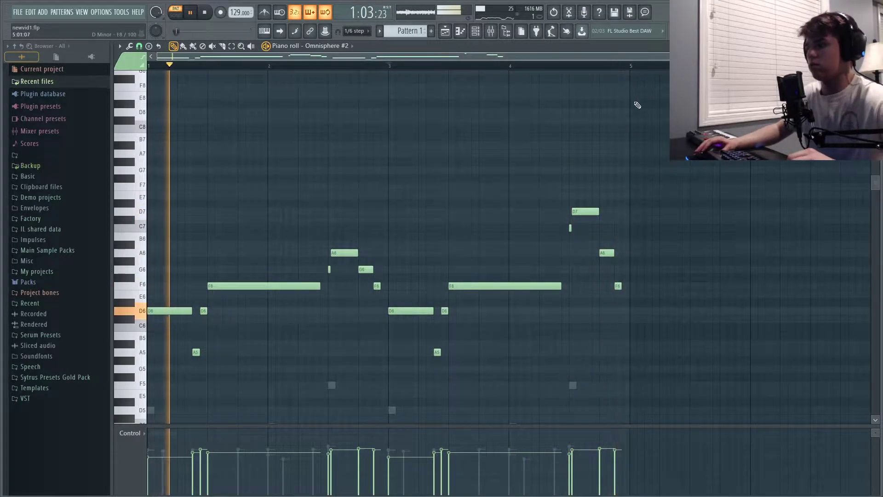
pyautogui.press('space')
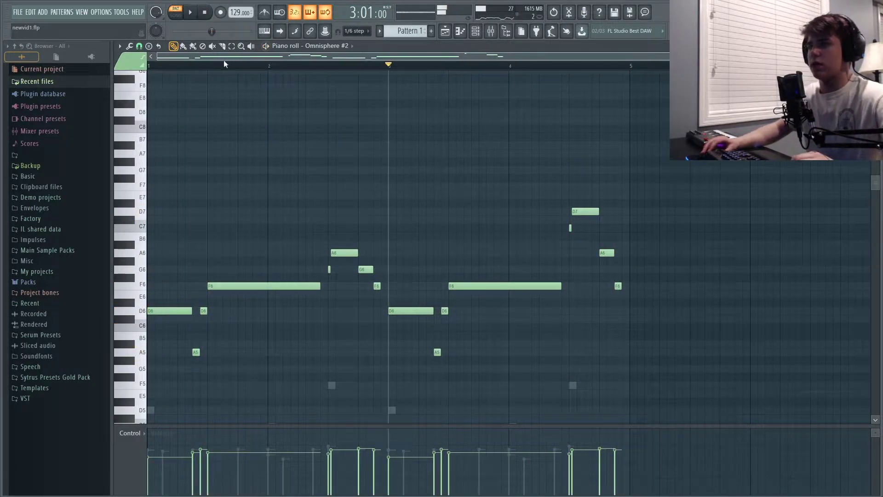
pyautogui.click(204, 12)
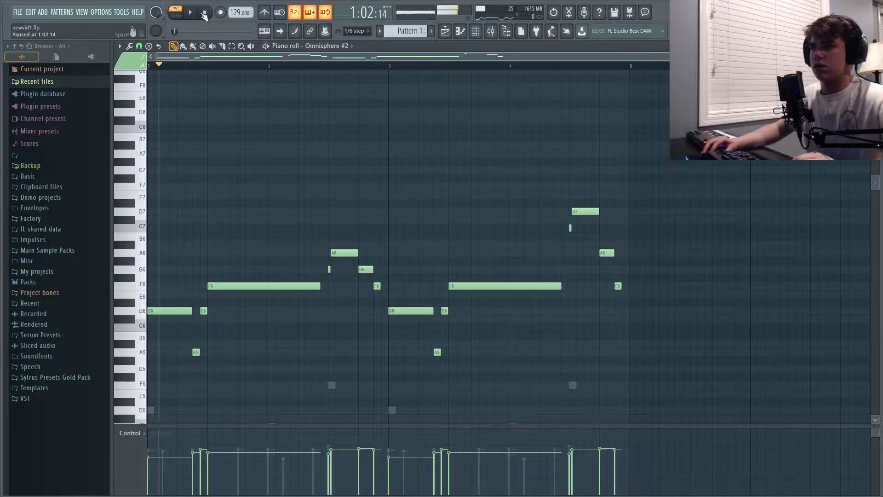
# - Browse Main Sample Packs to the 808s one-shots of the Cymatics - Diamonds Hip Hop Sample Pack
pyautogui.click(65, 250)
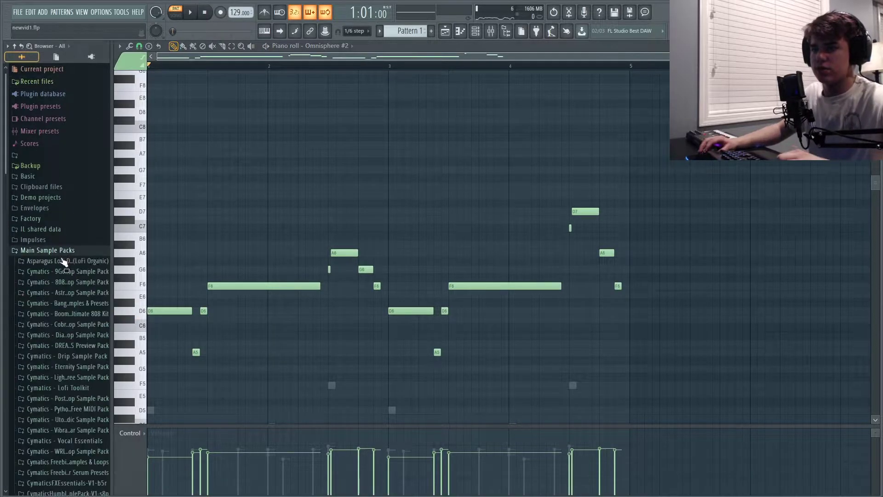
pyautogui.scroll(5, 79, 229)
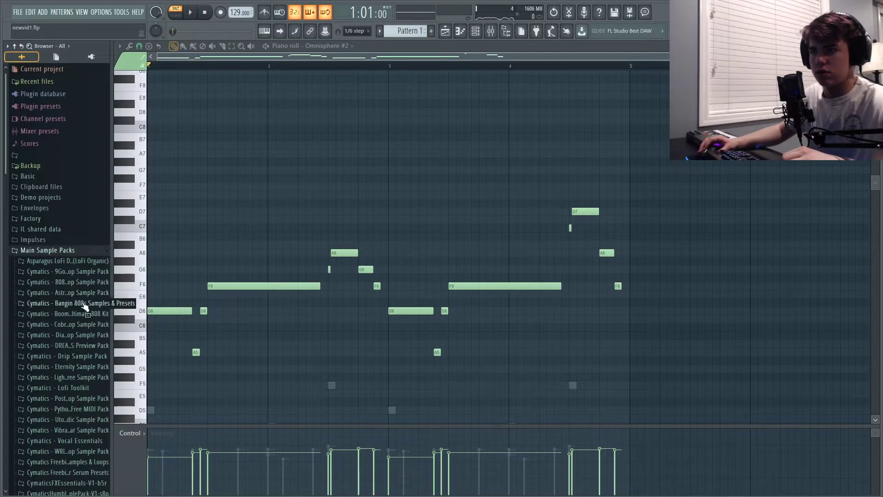
pyautogui.click(78, 335)
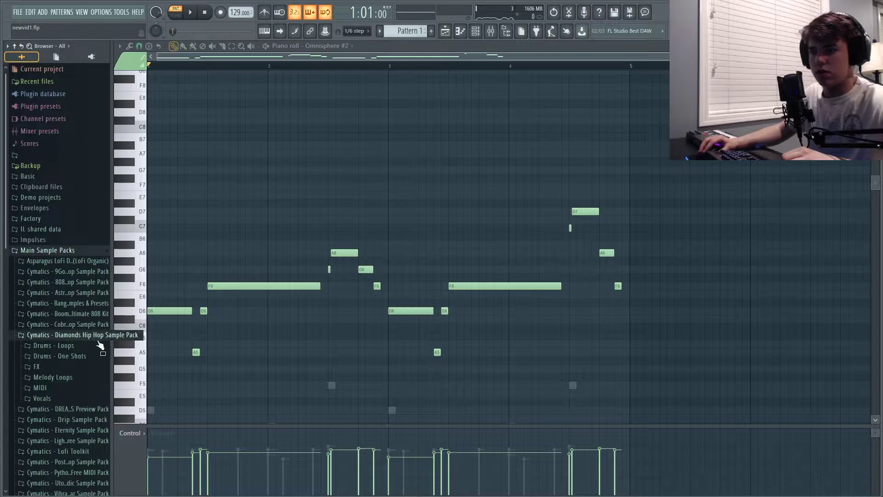
pyautogui.click(82, 361)
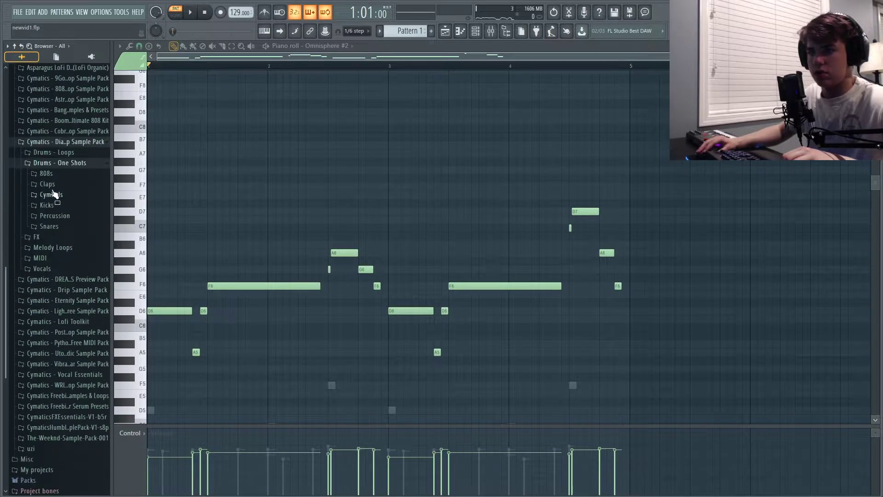
pyautogui.click(46, 174)
# - Audition Diamonds 808 samples 6 to 9 and add Cymatics - Diamonds 808 6 - D as a new channel
pyautogui.click(92, 243)
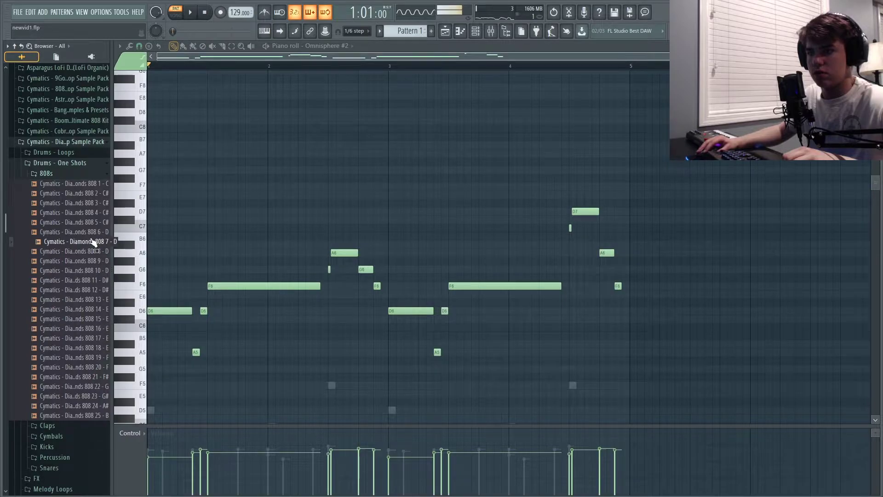
pyautogui.moveTo(94, 242)
pyautogui.mouseDown()
pyautogui.moveTo(511, 56)
pyautogui.moveTo(234, 227)
pyautogui.moveTo(93, 250)
pyautogui.mouseUp()
pyautogui.press('F6')
pyautogui.click(92, 253)
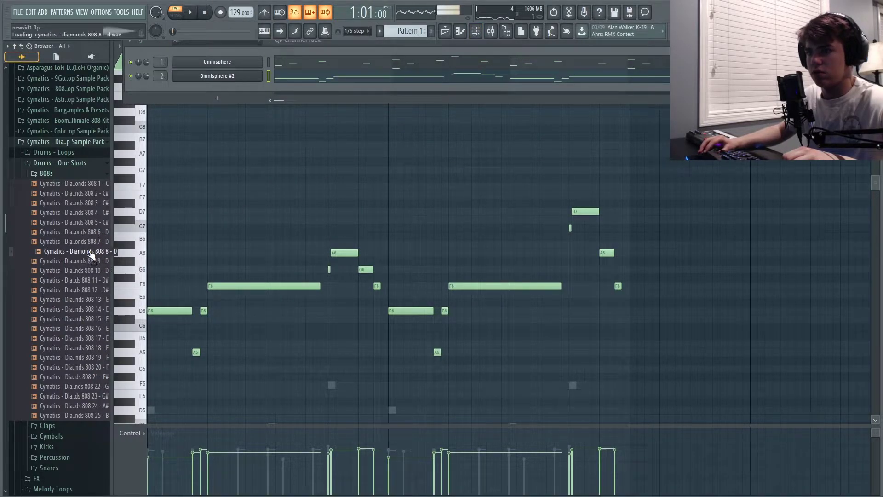
pyautogui.click(99, 261)
pyautogui.click(103, 241)
pyautogui.click(108, 232)
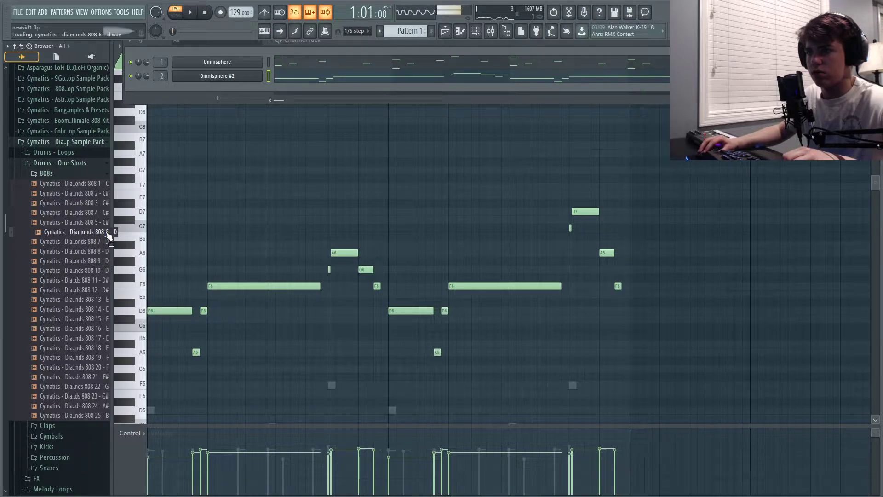
pyautogui.moveTo(102, 242); pyautogui.dragTo(217, 121)
pyautogui.moveTo(220, 85); pyautogui.dragTo(220, 88)
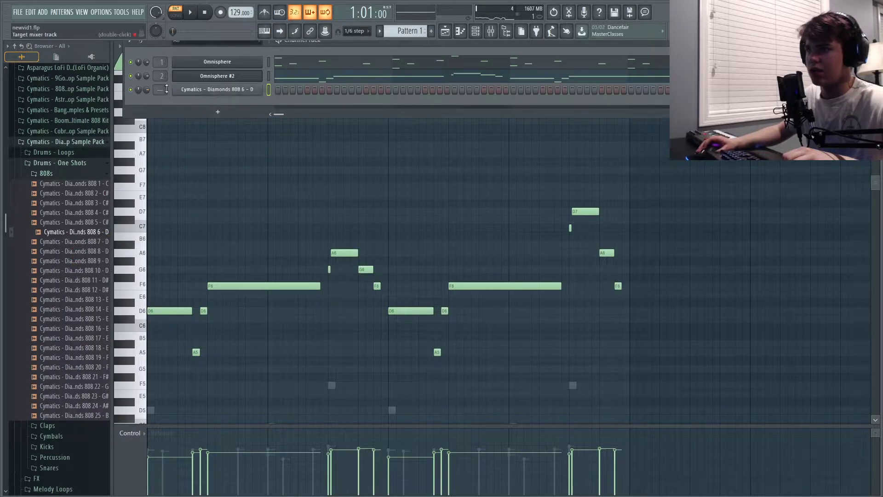
# - Assign the 808 channel to mixer track 3 and set its sample trim to 9%
pyautogui.click(195, 90)
pyautogui.click(161, 117)
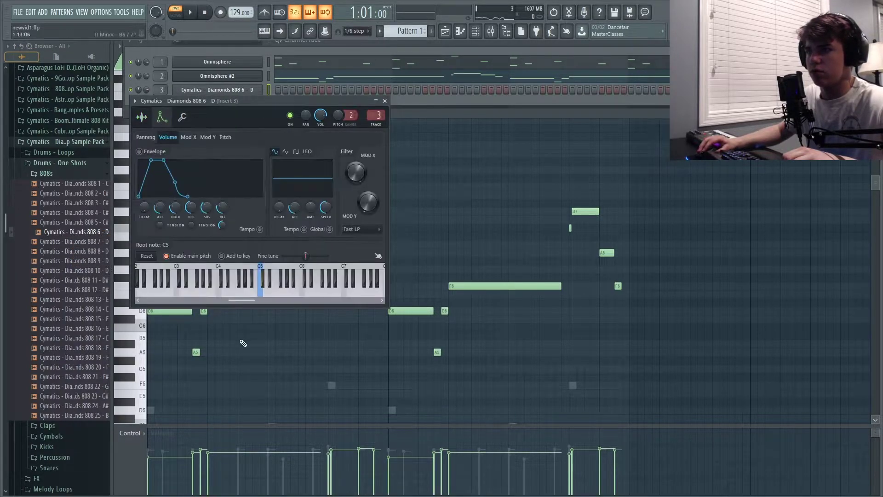
pyautogui.click(385, 100)
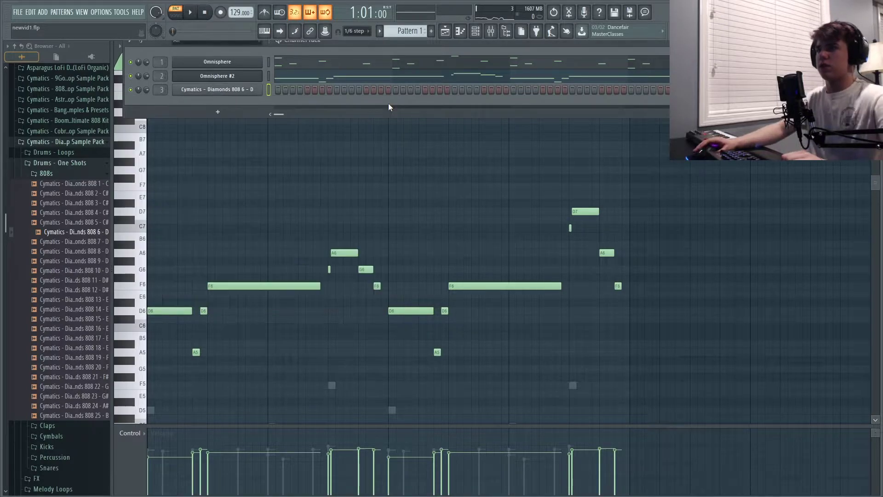
pyautogui.click(246, 90)
pyautogui.click(142, 117)
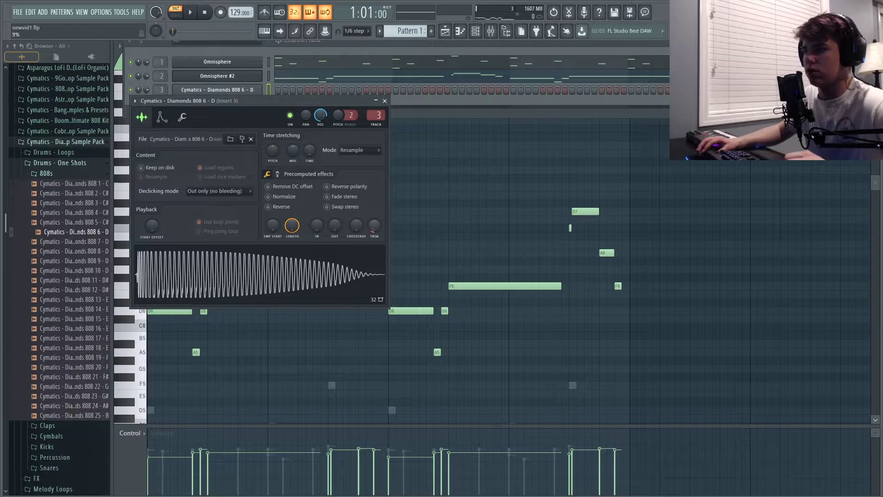
pyautogui.click(384, 101)
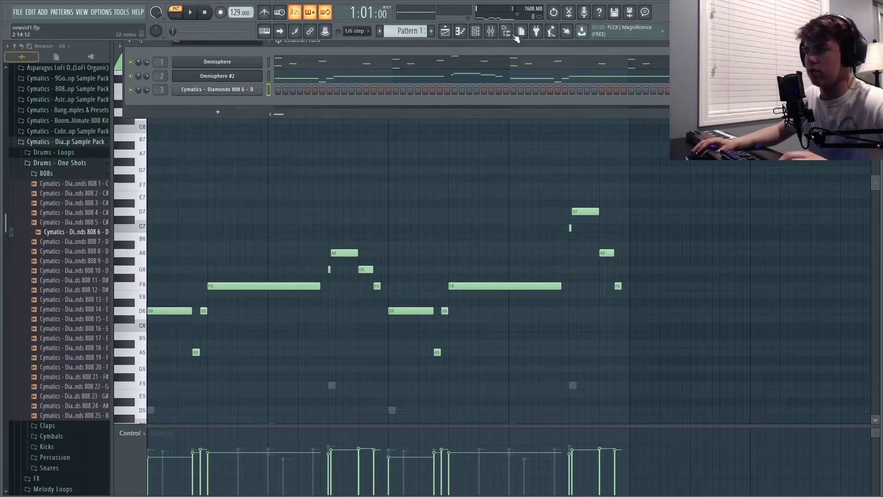
# - Set the root note of the Diamonds 808 6 - D channel to D5
pyautogui.click(465, 29)
pyautogui.click(476, 32)
pyautogui.rightClick(230, 93)
pyautogui.click(294, 150)
pyautogui.click(225, 89)
pyautogui.click(167, 116)
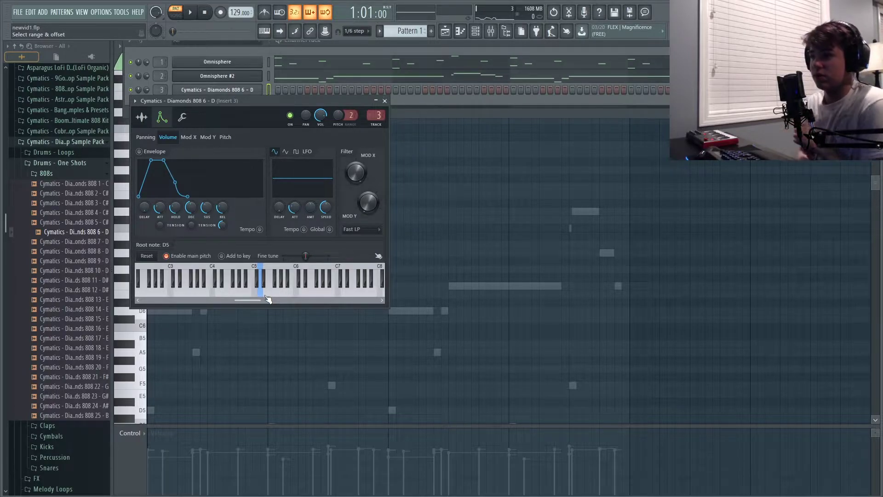
# - Open the 808 channel's piano roll and place a short D7 note at the start of bar 1
pyautogui.click(466, 29)
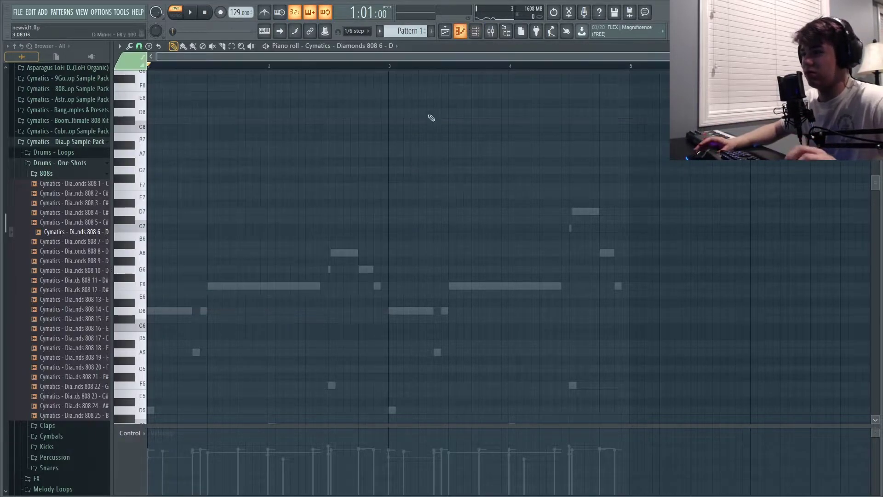
pyautogui.scroll(5, 290, 266)
pyautogui.scroll(-5, 231, 278)
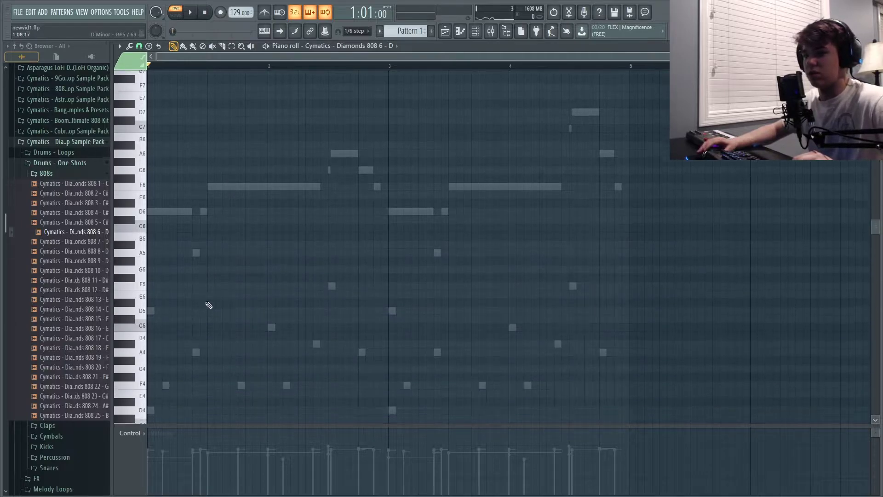
pyautogui.click(129, 234)
pyautogui.scroll(2, 170, 197)
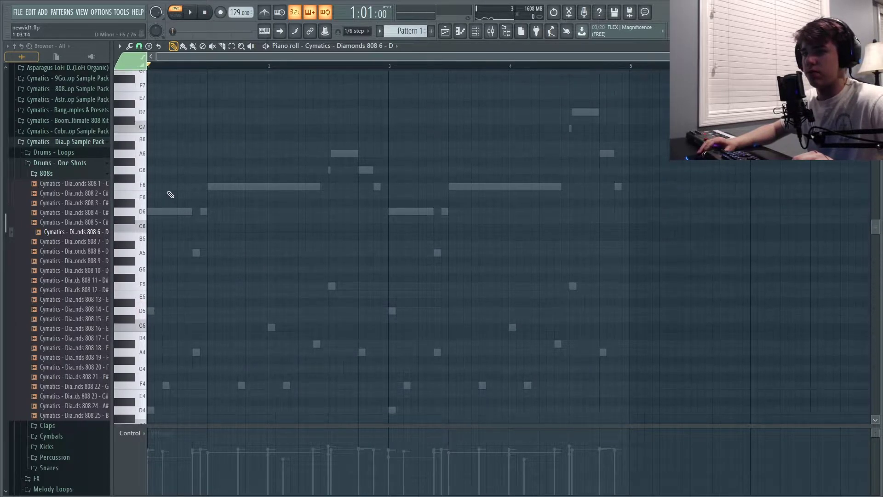
pyautogui.scroll(1, 189, 158)
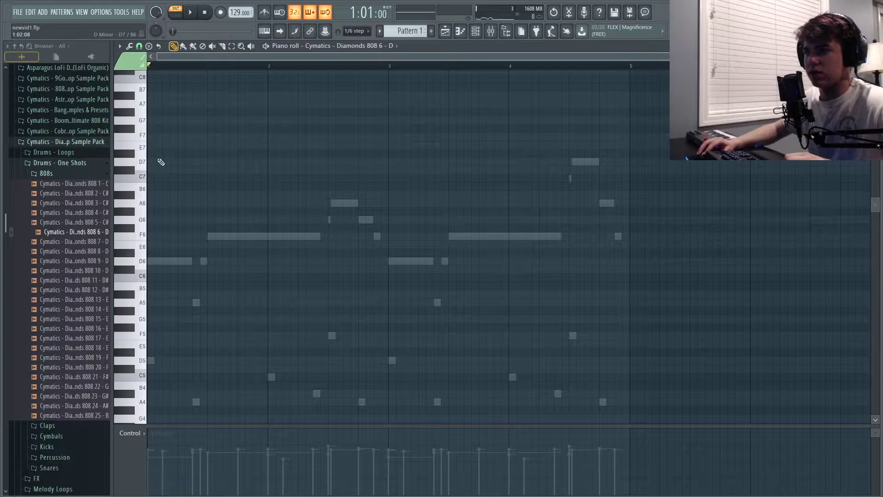
pyautogui.click(130, 159)
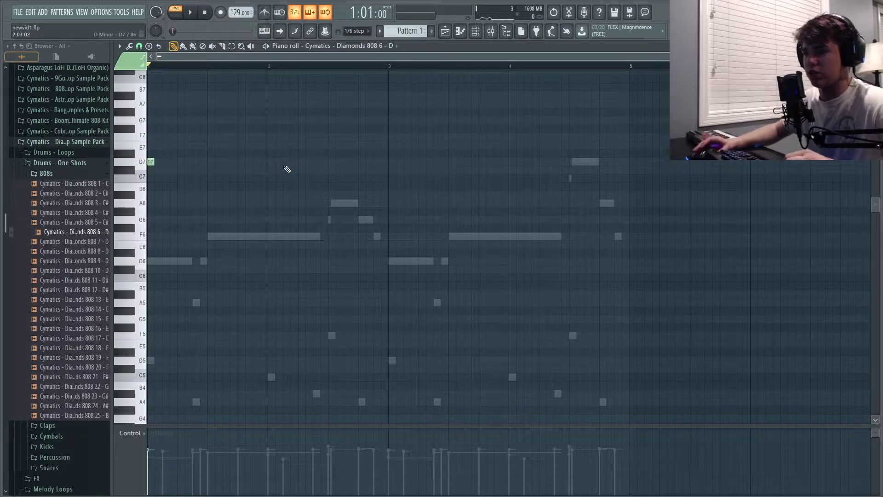
# - Add short A#6 and G6 notes in bar 2 of the 808 pattern and play it back
pyautogui.click(237, 194)
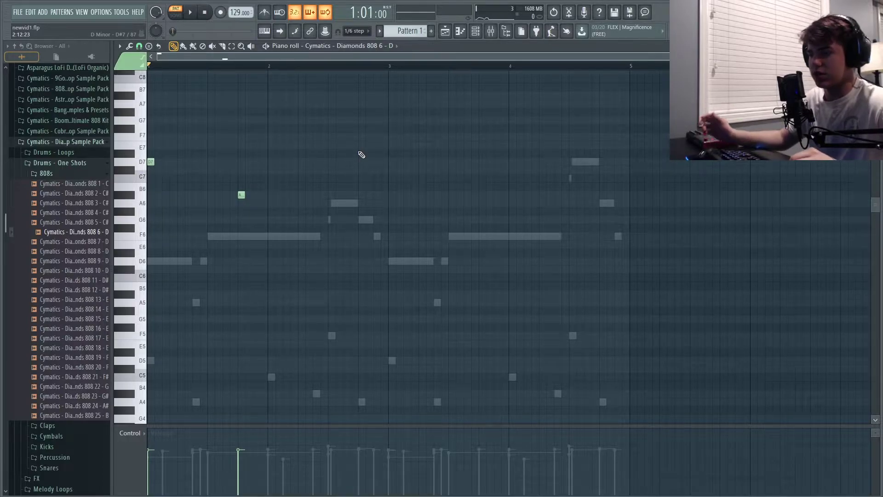
pyautogui.press('space')
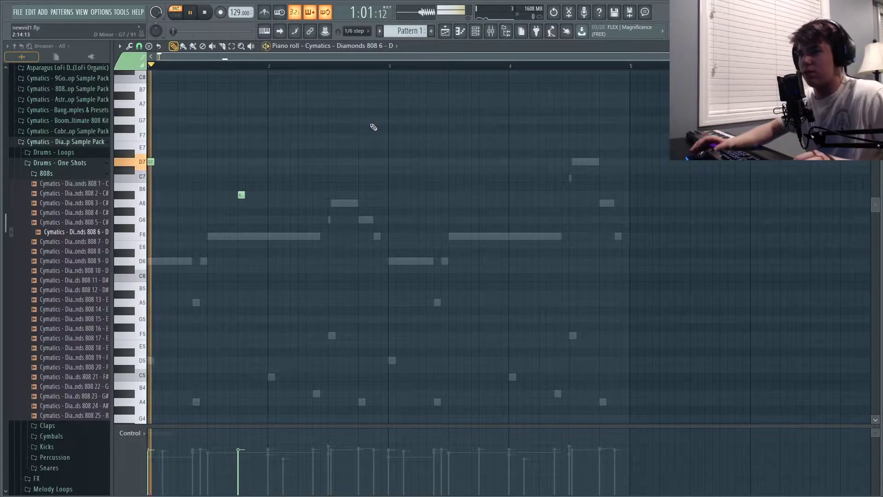
pyautogui.press('space')
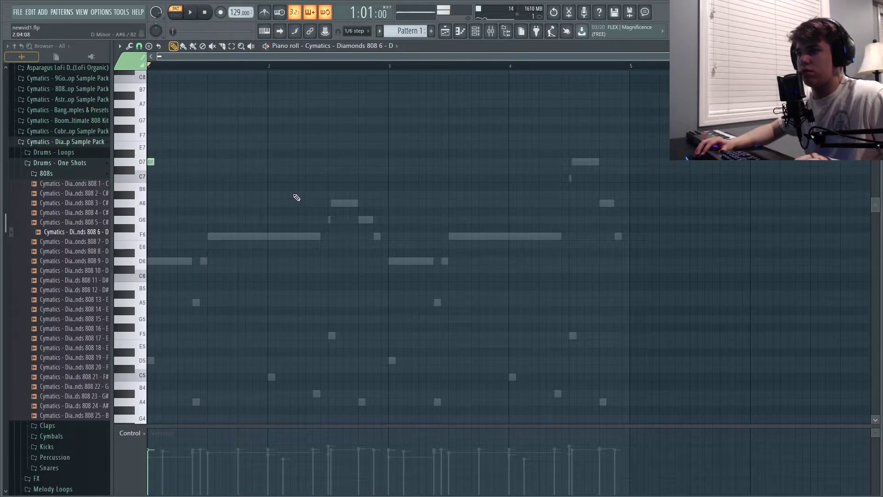
pyautogui.click(362, 219)
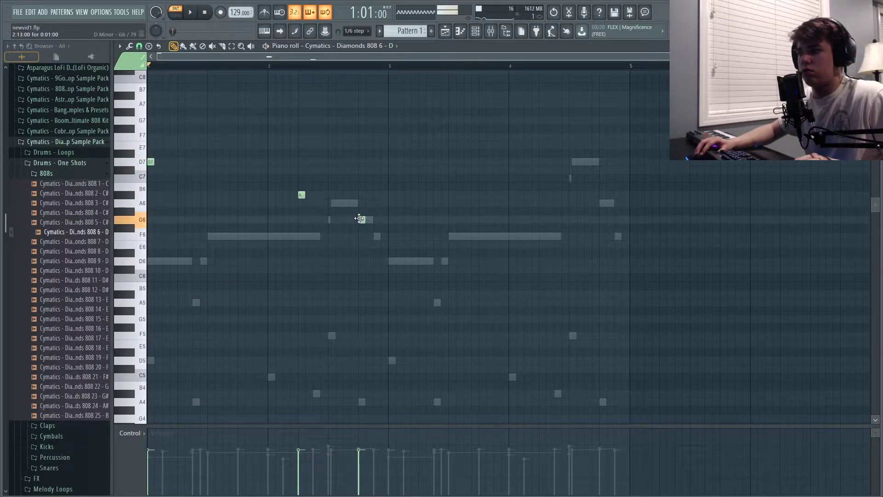
pyautogui.press('space')
# - Select the three 808 notes and raise their velocity to the maximum
pyautogui.moveTo(501, 115); pyautogui.dragTo(12, 360)
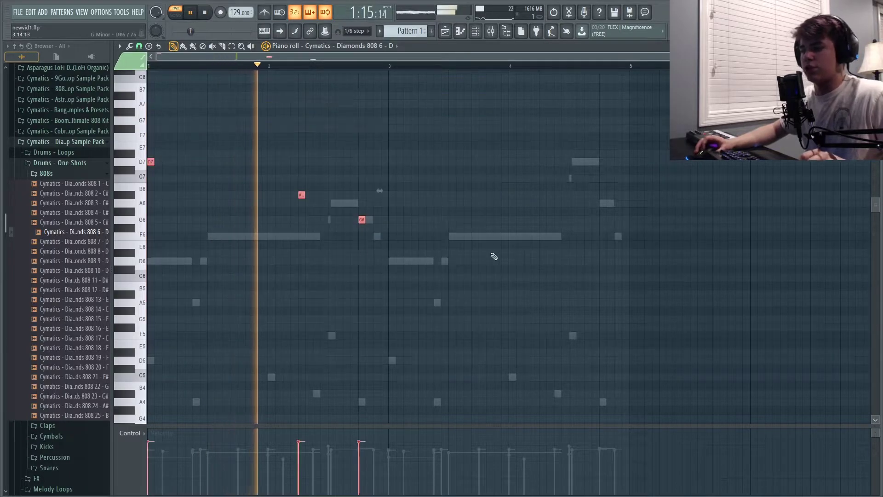
pyautogui.press('space')
pyautogui.press('space')
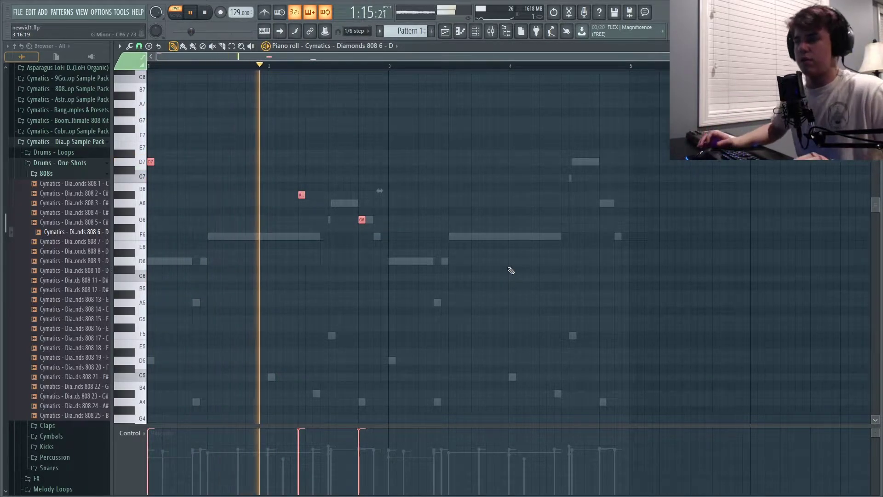
pyautogui.scroll(2, 482, 224)
pyautogui.scroll(4, 414, 171)
# - Move the G6 note slightly earlier in bar 2 and play the pattern
pyautogui.press('space')
pyautogui.click(361, 195)
pyautogui.moveTo(361, 196); pyautogui.dragTo(346, 196)
pyautogui.press('space')
# - Copy the three 808 notes so that the duplicate phrase starts at bar 3
pyautogui.moveTo(464, 91); pyautogui.dragTo(4, 387)
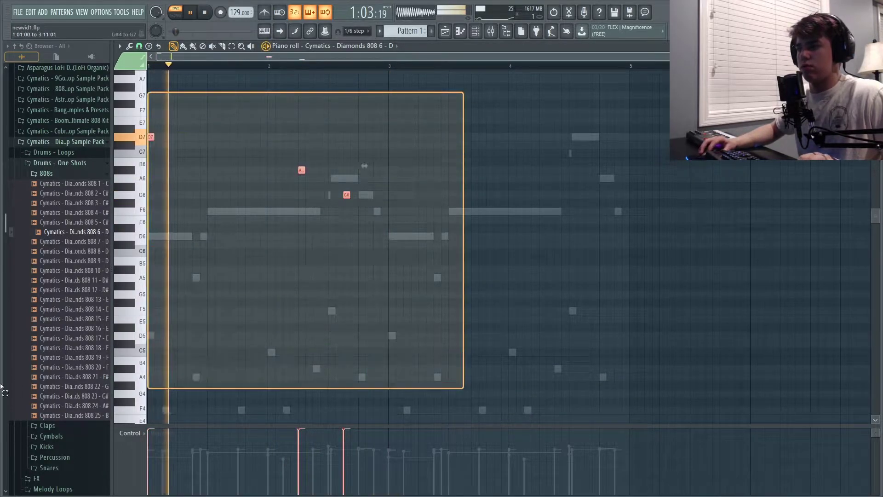
pyautogui.moveTo(150, 136)
pyautogui.mouseDown()
pyautogui.moveTo(427, 130)
pyautogui.moveTo(391, 137)
pyautogui.mouseUp()
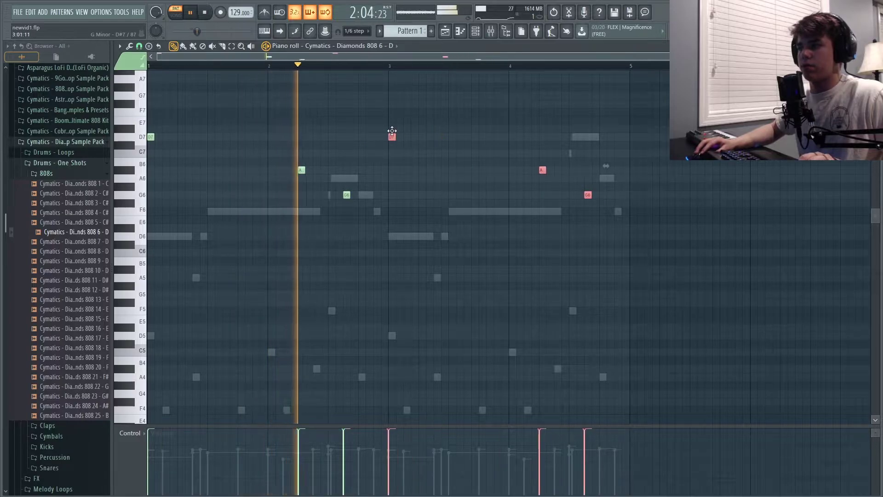
pyautogui.scroll(-1, 499, 130)
pyautogui.scroll(4, 538, 176)
pyautogui.scroll(4, 539, 177)
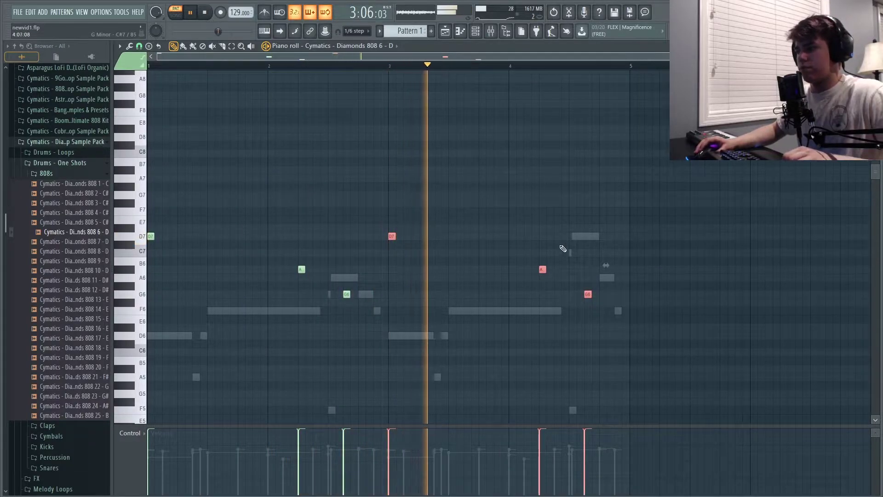
# - Change the last 808 note in bar 4 from G6 to C7 and play the pattern
pyautogui.click(543, 294)
pyautogui.press('space')
pyautogui.moveTo(543, 270); pyautogui.dragTo(542, 277)
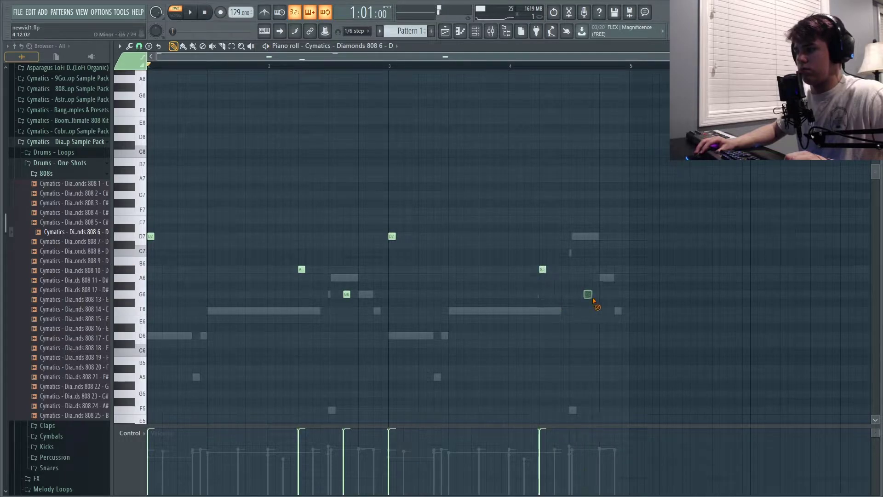
pyautogui.press('space')
pyautogui.scroll(-1, 586, 258)
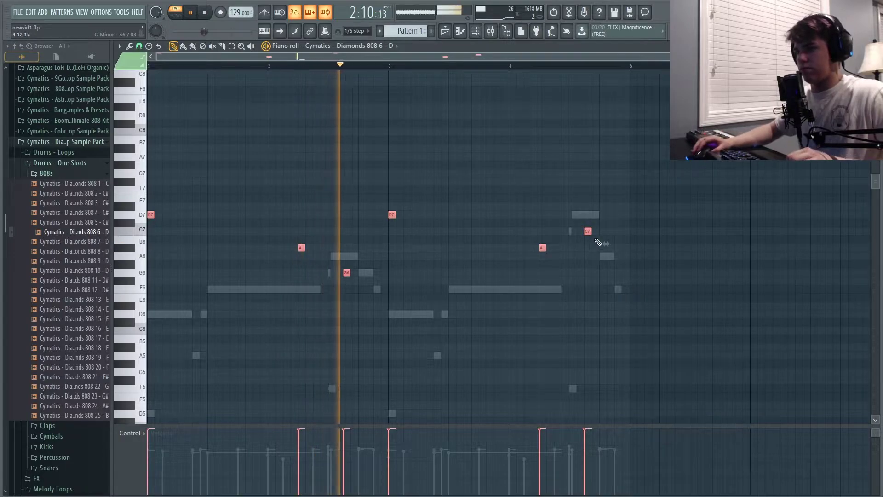
# - Add two more short D7 notes in bar 3 after the first one and listen to the loop
pyautogui.scroll(2, 531, 197)
pyautogui.click(437, 264)
pyautogui.click(481, 264)
pyautogui.press('space')
pyautogui.press('space')
pyautogui.scroll(-2, 286, 338)
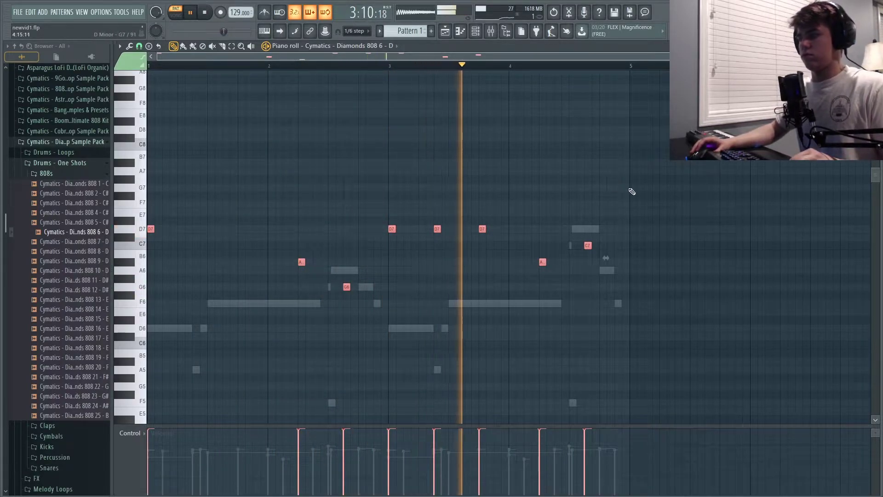
pyautogui.scroll(-1, 652, 171)
pyautogui.scroll(1, 652, 172)
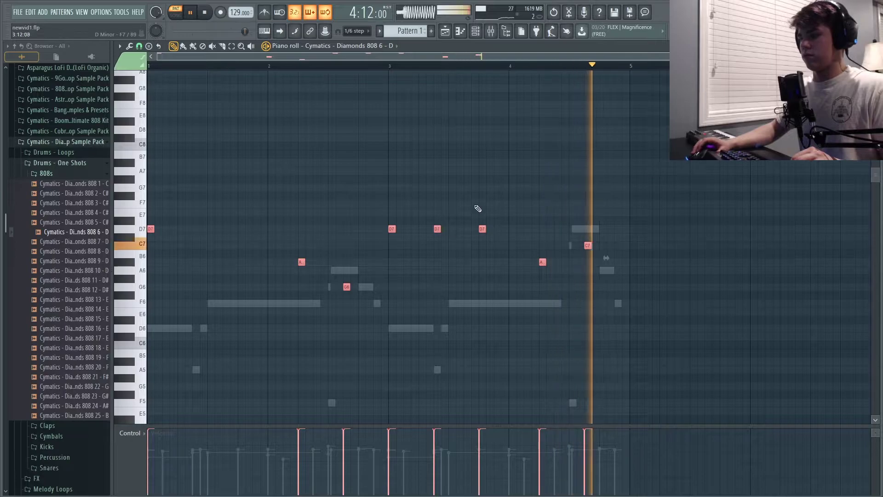
pyautogui.press('space')
# - Transpose all the 808 notes down two octaves and play the loop
pyautogui.scroll(-5, 493, 192)
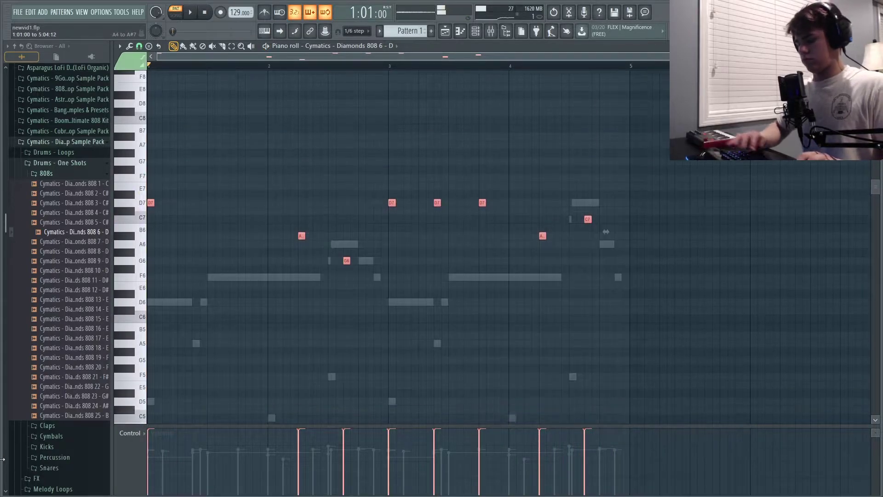
pyautogui.hotkey('ctrl', 'Down')
pyautogui.hotkey('ctrl', 'Down')
pyautogui.press('space')
pyautogui.press('space')
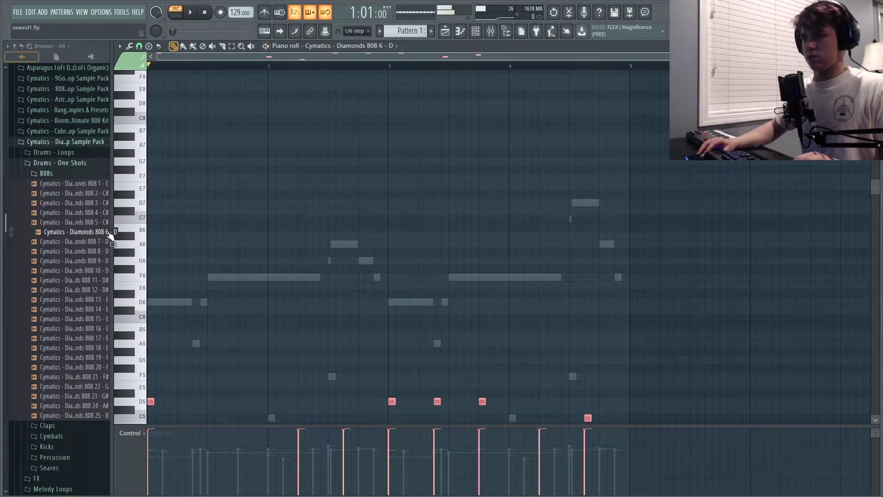
pyautogui.press('space')
pyautogui.scroll(-7, 278, 172)
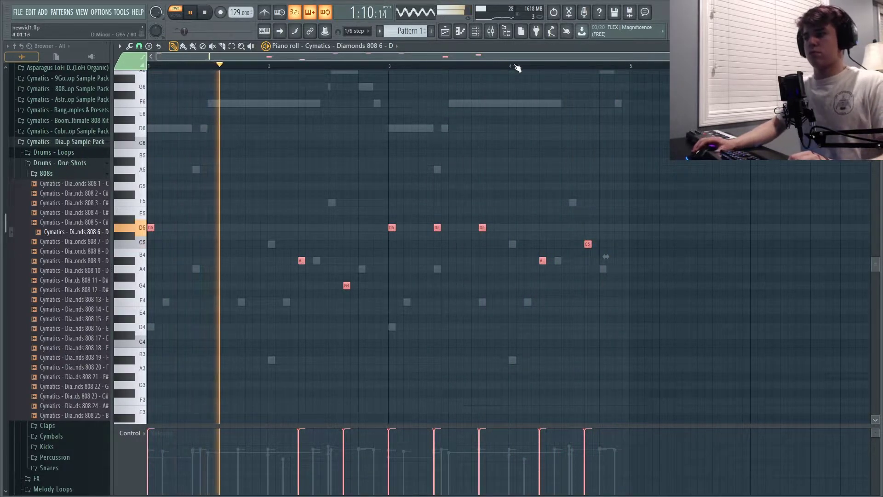
pyautogui.press('space')
# - Enable the 808 channel's volume envelope, shaped as a flat hold without attack or release, and return to its piano roll
pyautogui.click(476, 31)
pyautogui.click(217, 90)
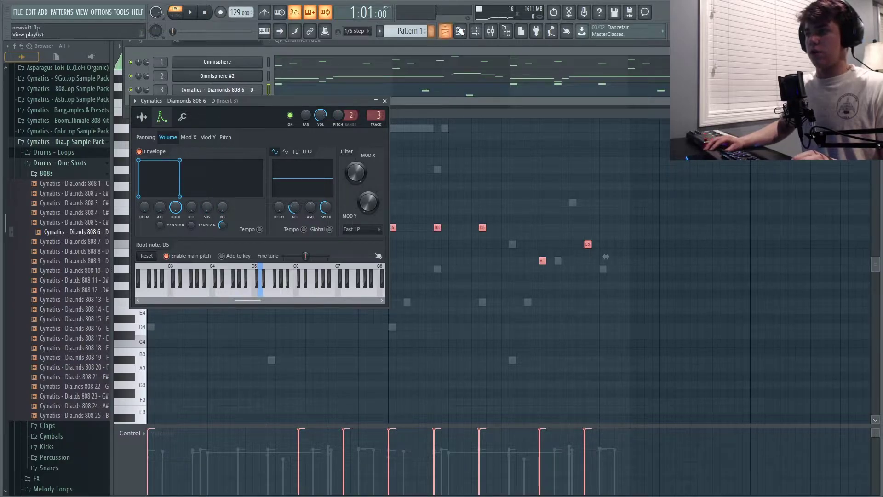
pyautogui.click(460, 31)
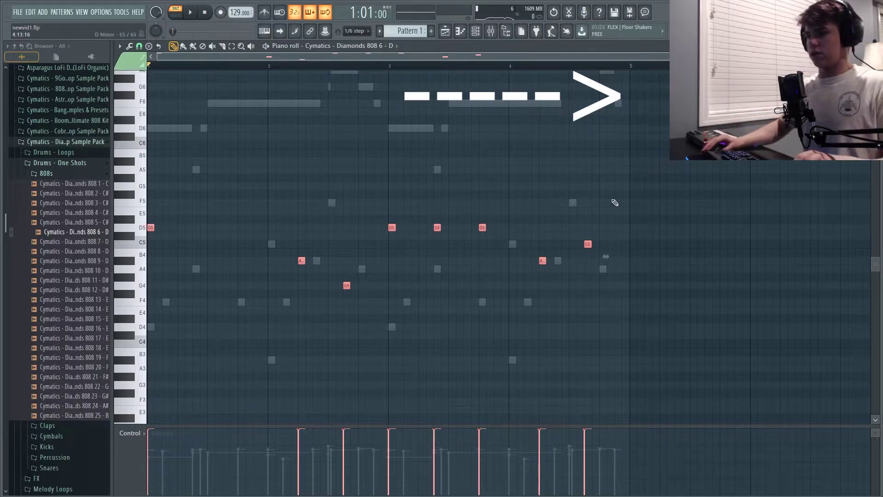
# - Extend all the 808 notes so each one lasts until the next begins, deselect them and play the pattern
pyautogui.hotkey('ctrl', 'l')
pyautogui.hotkey('ctrl', 'd')
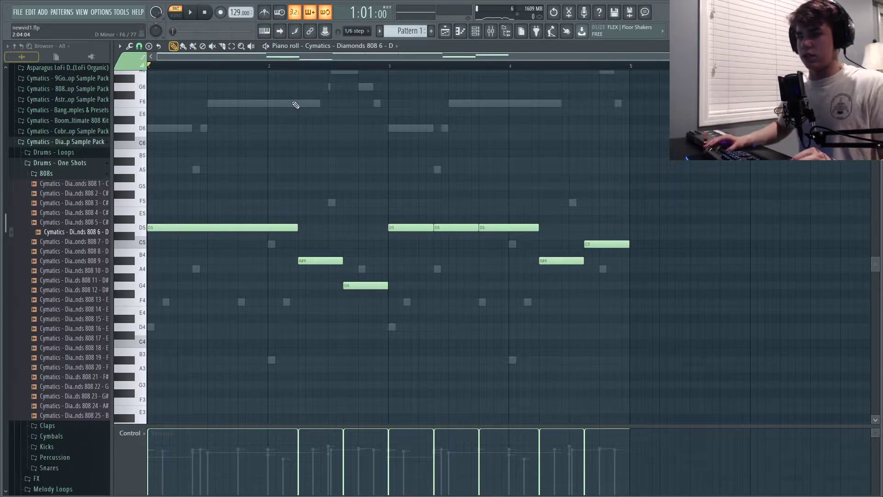
pyautogui.press('space')
pyautogui.press('space')
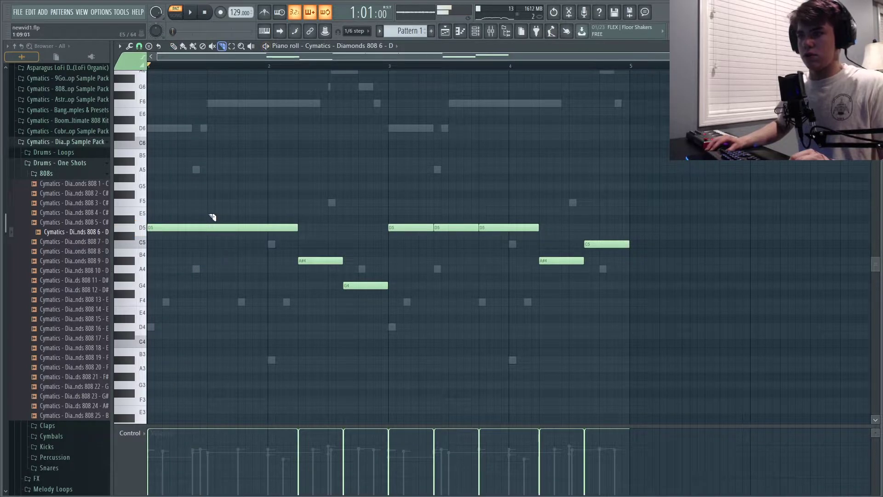
# - Slice the first D5 note at the middle of bar 1, delete its second part and play the result
pyautogui.moveTo(209, 249); pyautogui.dragTo(209, 249)
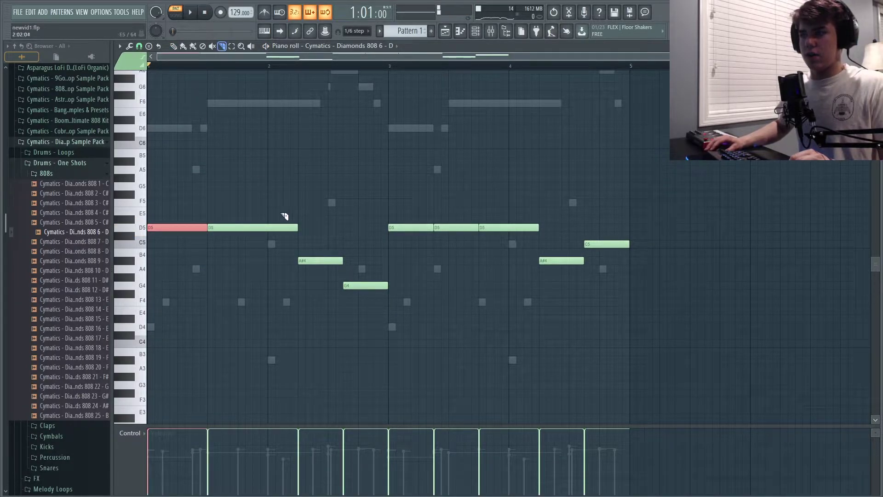
pyautogui.rightClick(270, 227)
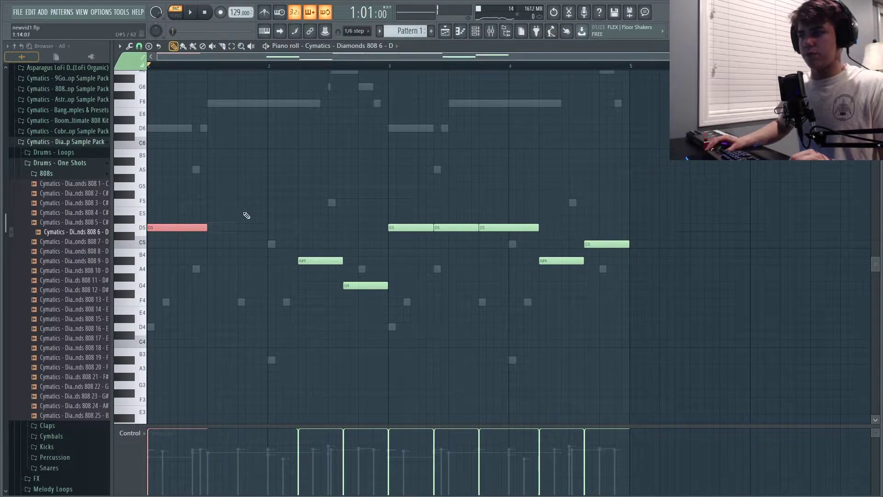
pyautogui.click(205, 252)
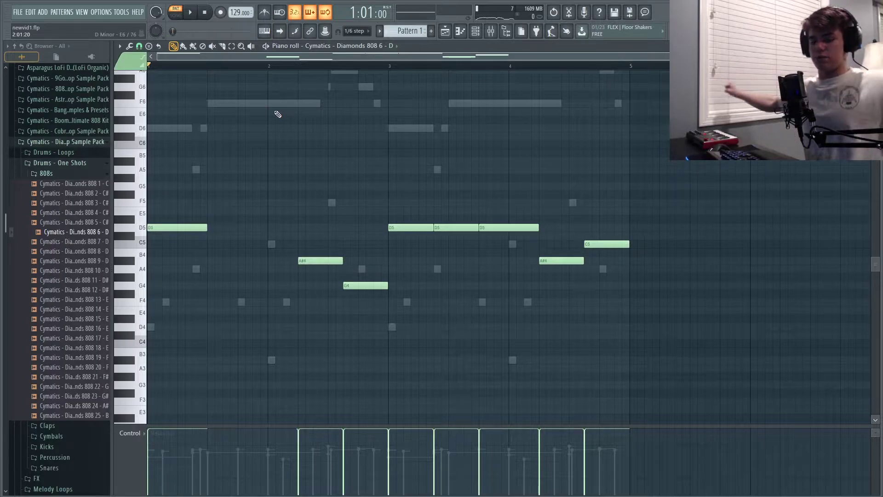
pyautogui.press('space')
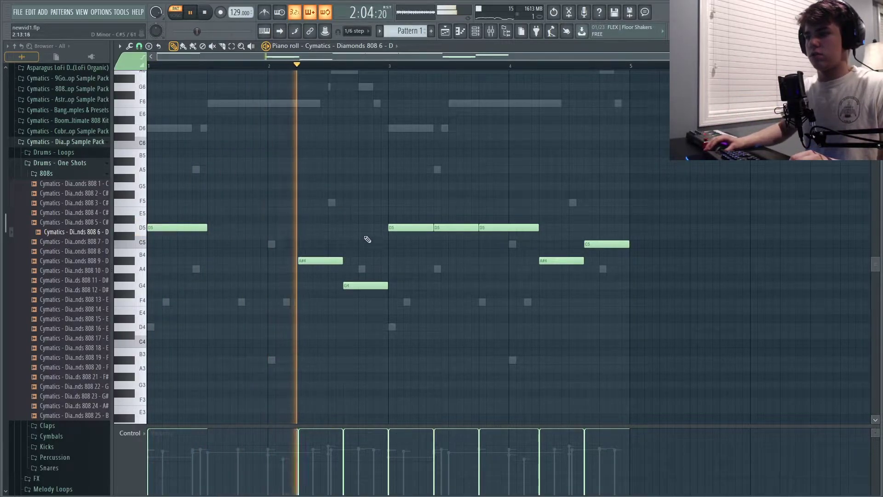
pyautogui.press('space')
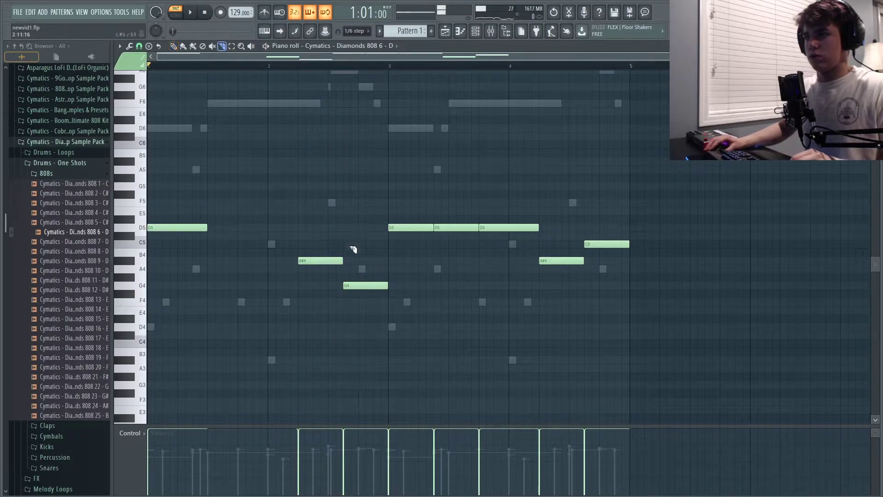
# - Slice off and delete the ends of both A#4 notes and the second D5 note in bar 3, checking playback
pyautogui.click(449, 227)
pyautogui.press('p')
pyautogui.press('space')
pyautogui.rightClick(336, 260)
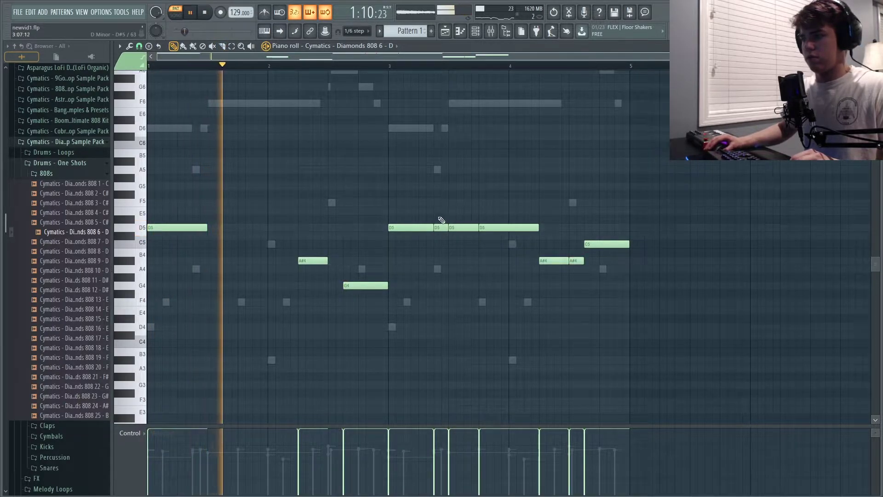
pyautogui.rightClick(463, 227)
pyautogui.rightClick(576, 260)
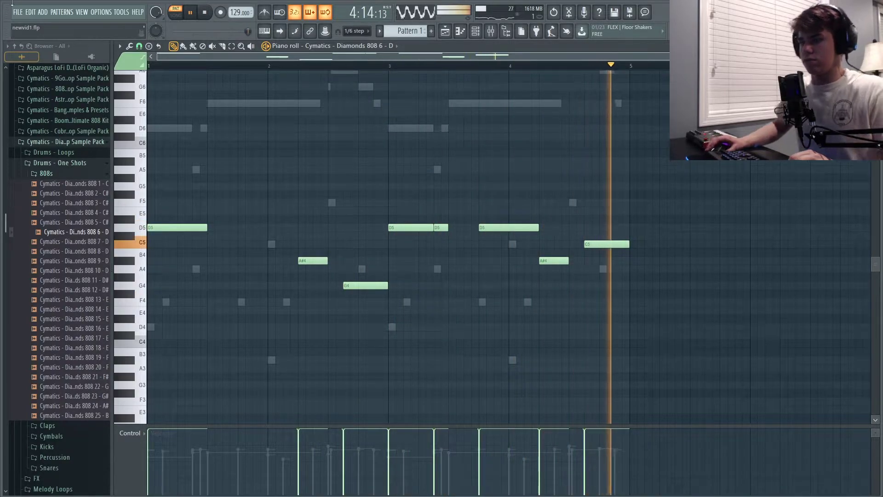
pyautogui.press('space')
# - Collapse the Diamonds pack and browse to the drum one-shots of the Cymatics - Lofi Toolkit
pyautogui.click(82, 165)
pyautogui.click(79, 144)
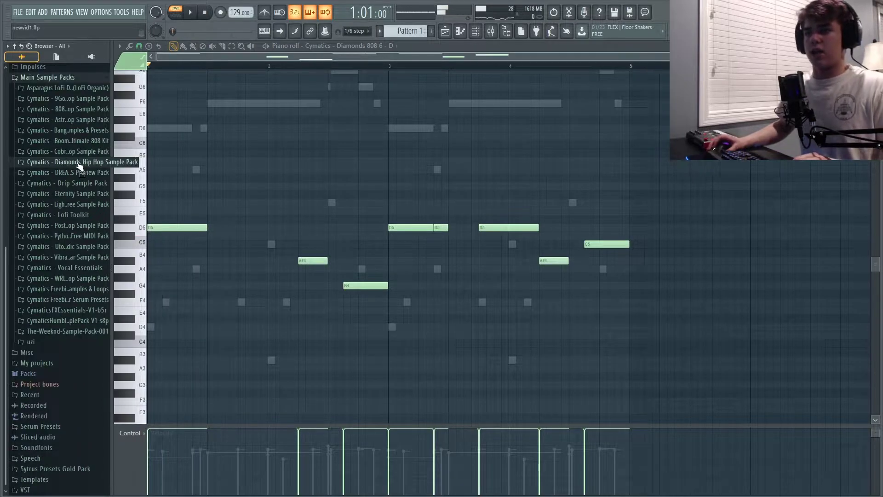
pyautogui.click(82, 214)
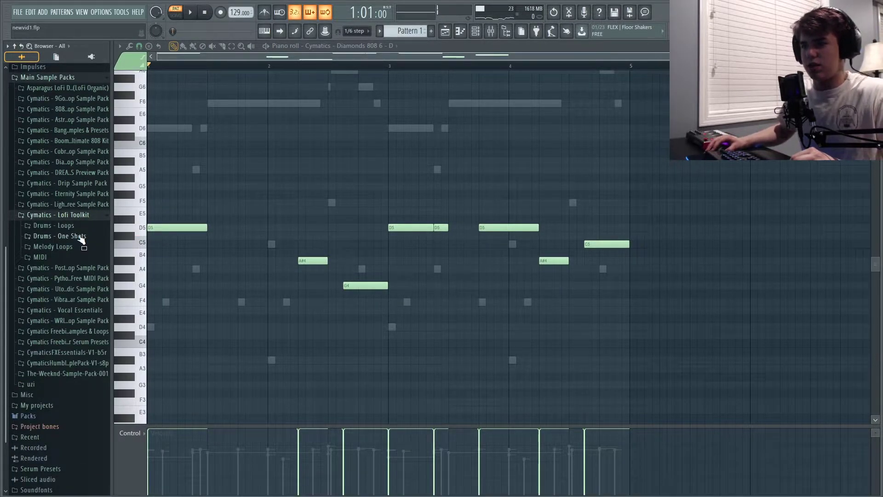
pyautogui.click(81, 236)
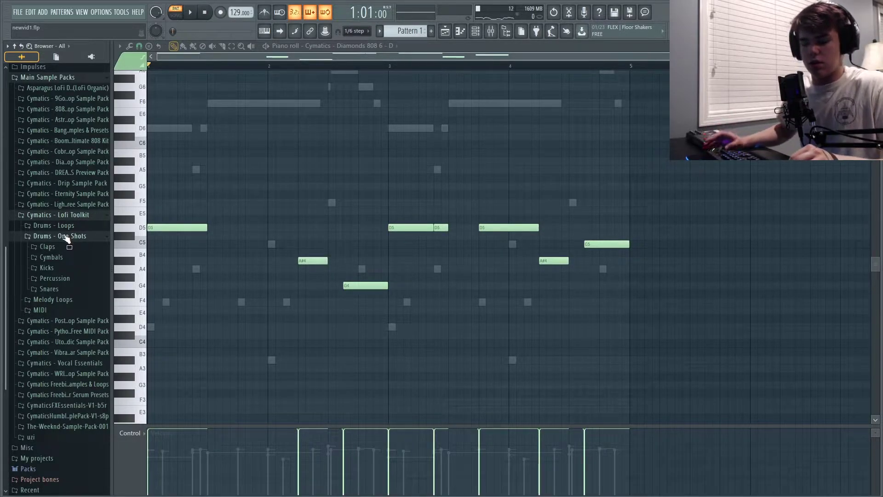
# - Add Cymatics - Lofi Clap 4 from the Lofi Toolkit's claps to the channel rack as a new channel
pyautogui.click(47, 247)
pyautogui.click(85, 286)
pyautogui.moveTo(526, 140); pyautogui.dragTo(189, 112)
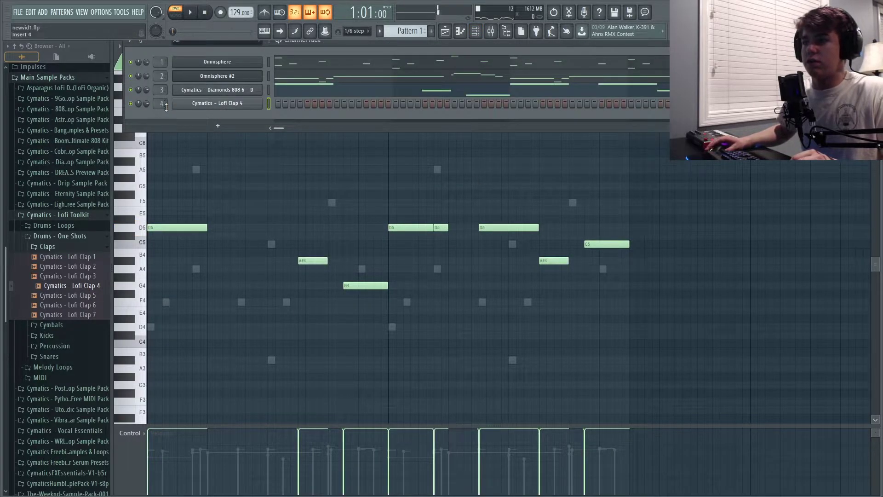
# - Place clap hits on steps 9, 25, 41 and 57, view their velocity graph and play the pattern
pyautogui.click(337, 103)
pyautogui.press('space')
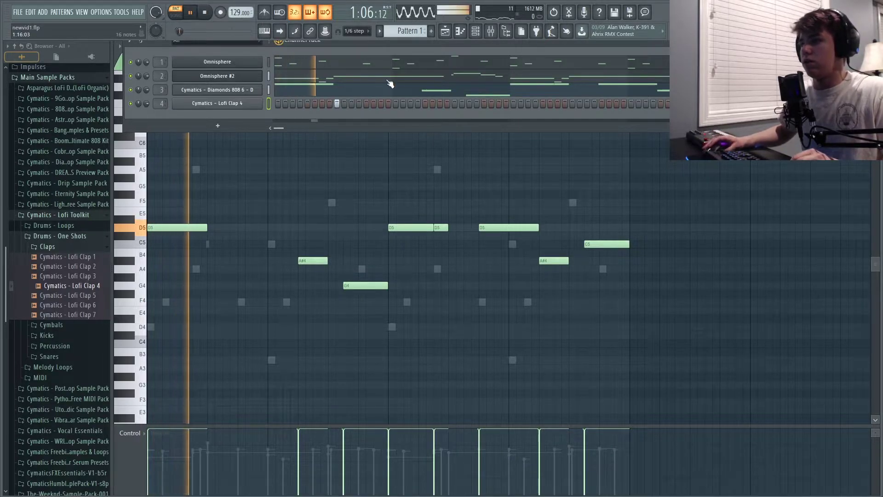
pyautogui.click(454, 103)
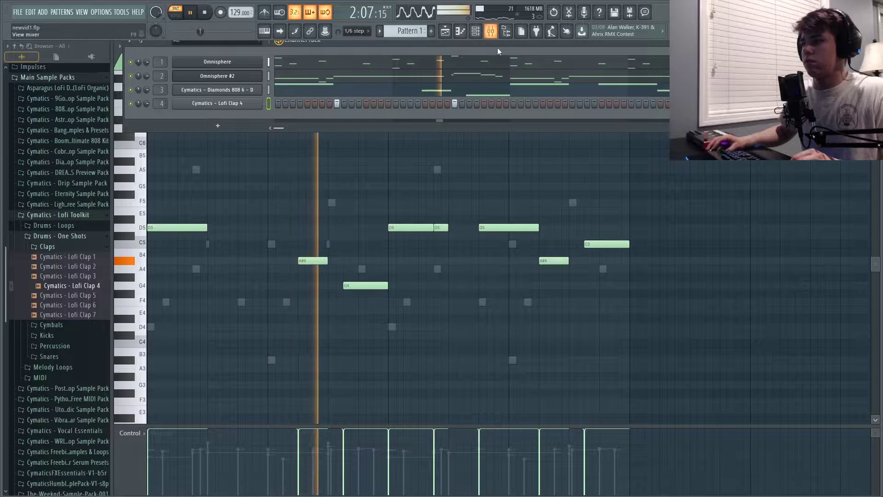
pyautogui.click(572, 103)
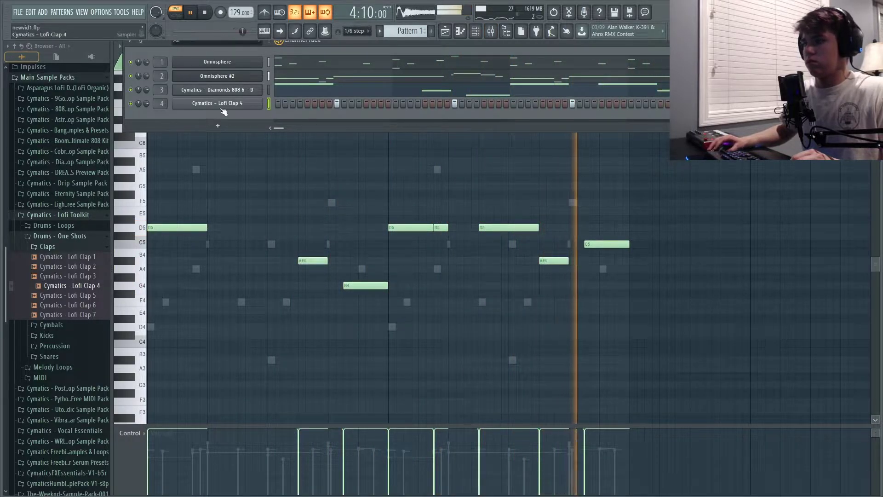
pyautogui.press('space')
pyautogui.moveTo(593, 47); pyautogui.dragTo(597, 88)
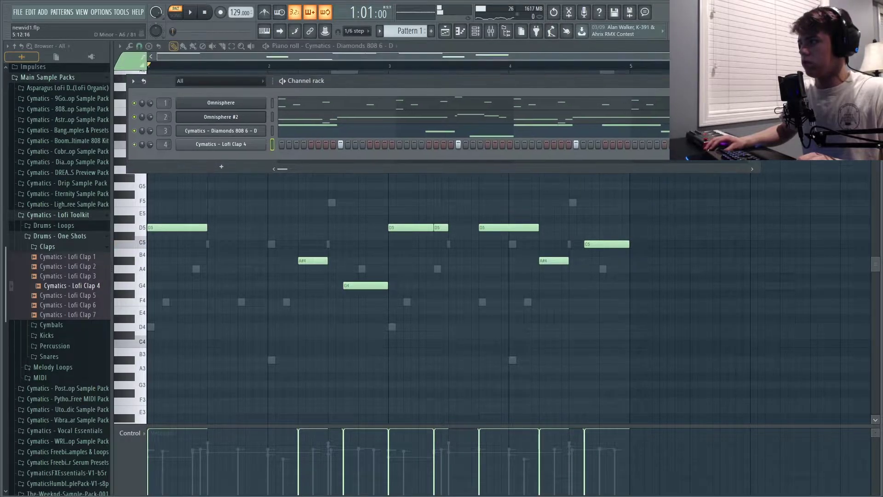
pyautogui.click(731, 81)
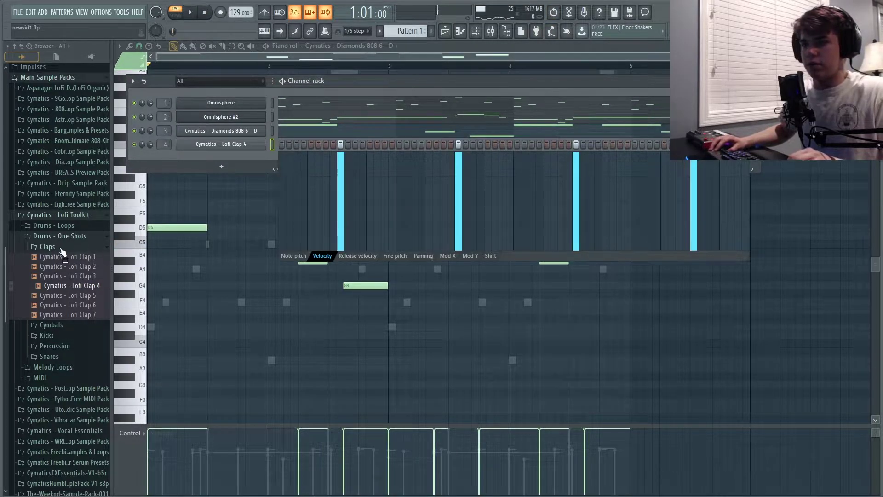
pyautogui.press('space')
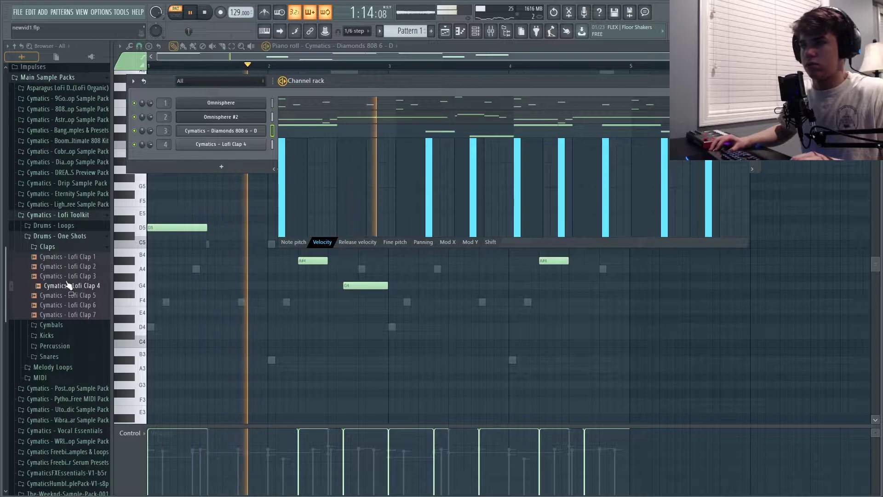
pyautogui.press('space')
# - Leave the Lofi Toolkit and browse to the closed hihats among the Cymatics Diamonds pack's drum one-shots
pyautogui.click(51, 238)
pyautogui.click(58, 237)
pyautogui.click(63, 225)
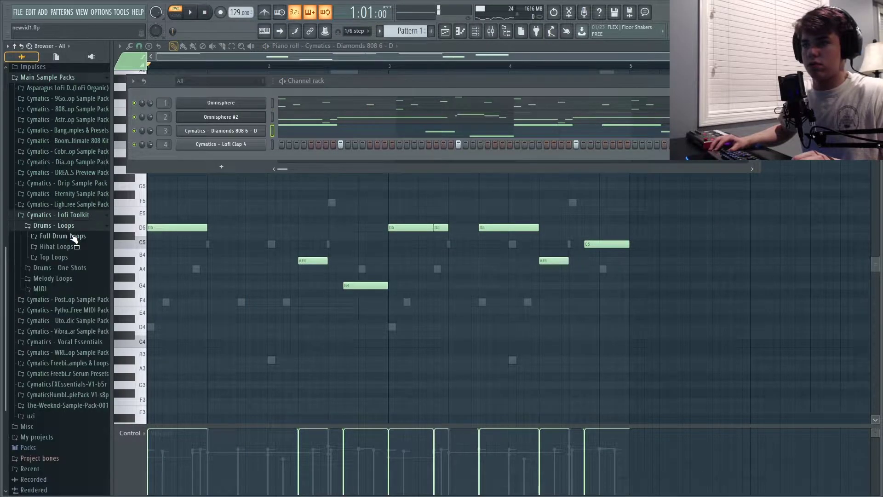
pyautogui.click(72, 218)
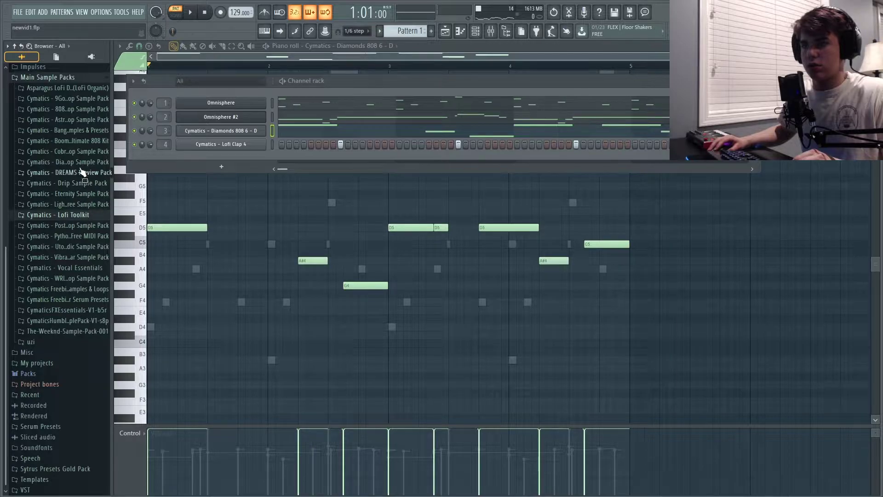
pyautogui.click(73, 162)
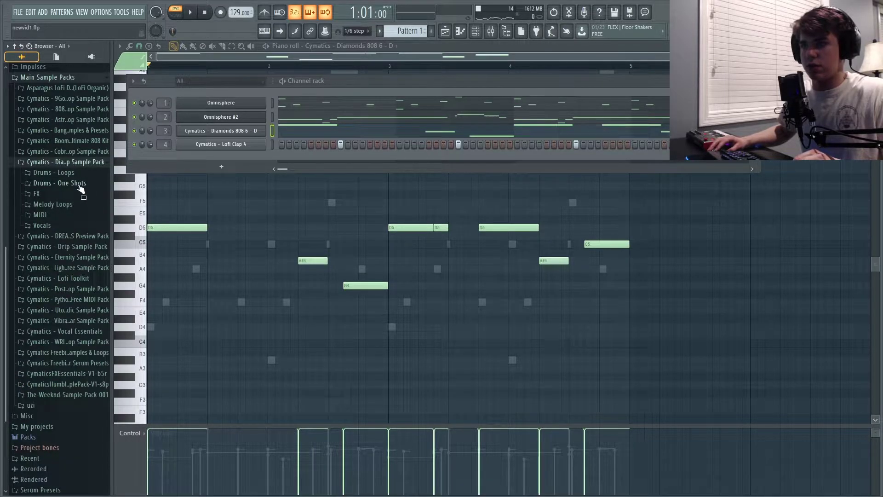
pyautogui.click(80, 184)
pyautogui.click(73, 194)
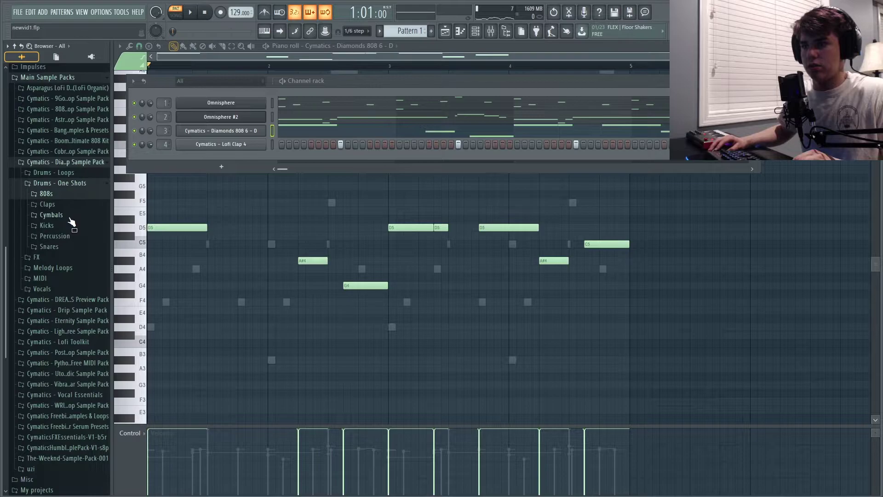
pyautogui.click(70, 219)
pyautogui.click(78, 237)
# - Audition several closed hihats and add Cymatics - Diamonds Closed Hihat 1 as a new channel
pyautogui.click(89, 253)
pyautogui.click(99, 344)
pyautogui.click(94, 362)
pyautogui.click(96, 294)
pyautogui.click(98, 285)
pyautogui.click(99, 276)
pyautogui.click(99, 266)
pyautogui.click(100, 256)
pyautogui.click(95, 246)
pyautogui.moveTo(95, 246); pyautogui.dragTo(167, 158)
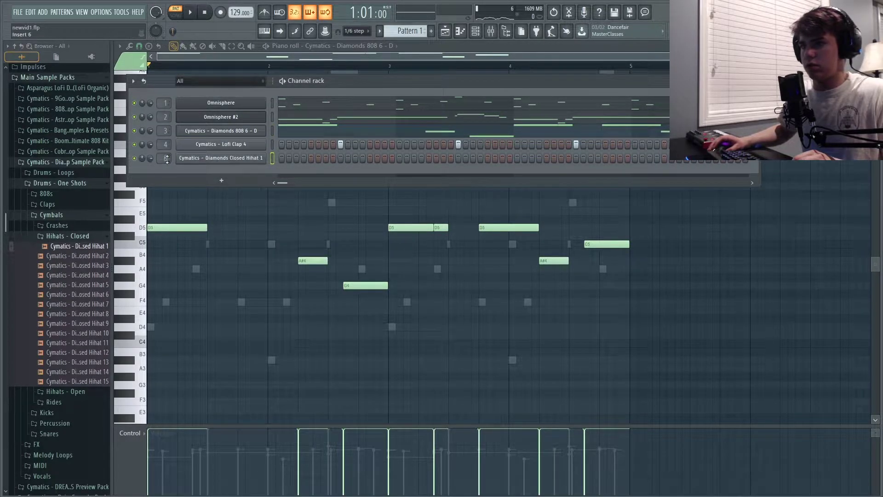
# - Fill the Diamonds Closed Hihat 1 channel every two steps, play the pattern and open the channel's piano roll
pyautogui.rightClick(264, 158)
pyautogui.click(409, 189)
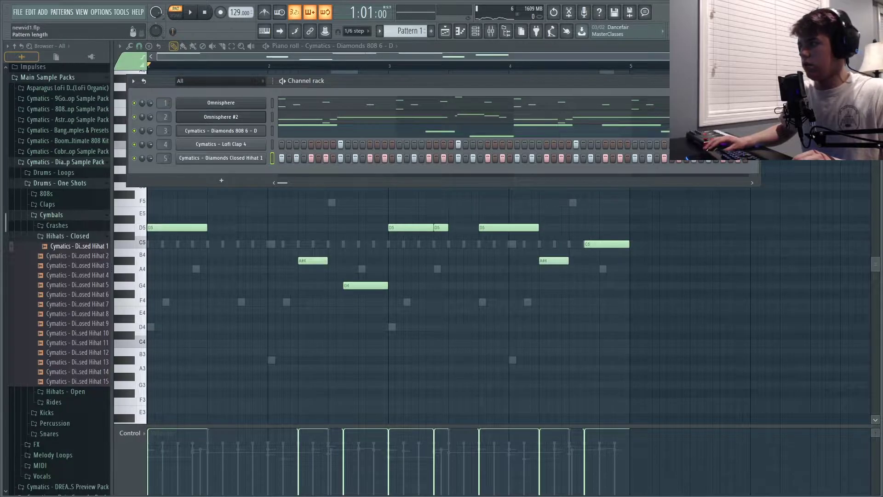
pyautogui.press('g')
pyautogui.keyDown('shift'); pyautogui.moveTo(636, 188); pyautogui.dragTo(593, 30); pyautogui.keyUp('shift')
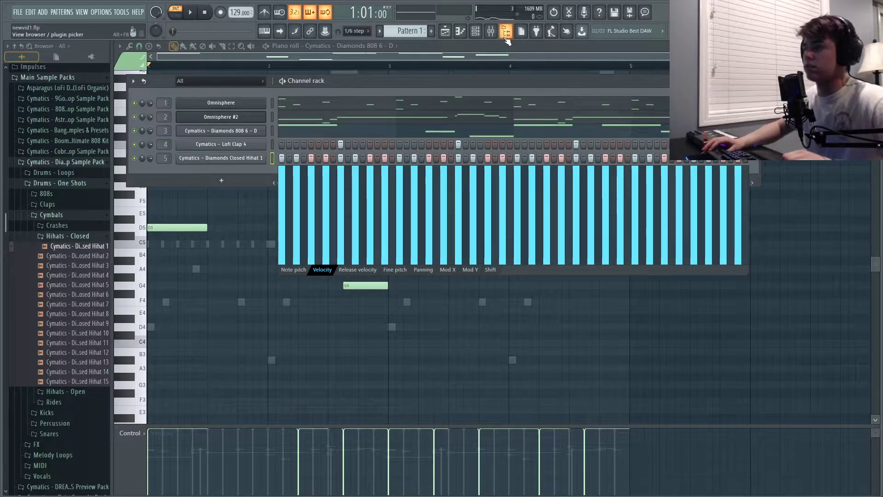
pyautogui.press('space')
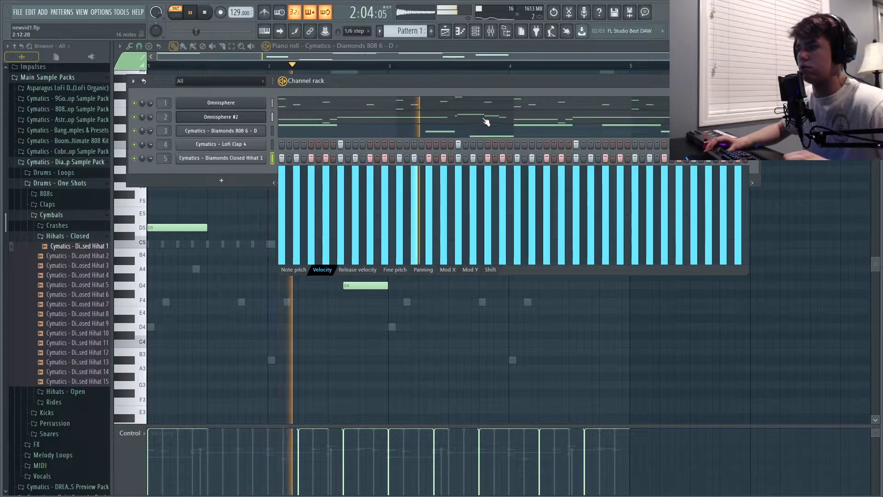
pyautogui.click(460, 32)
pyautogui.press('space')
pyautogui.hotkey('ctrl', 'a')
pyautogui.hotkey('ctrl', 'l')
pyautogui.hotkey('ctrl', 'o')
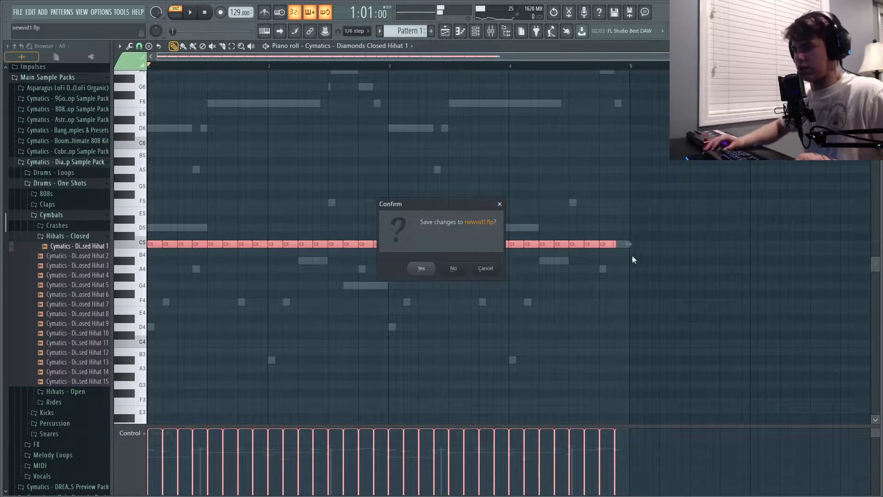
pyautogui.click(493, 274)
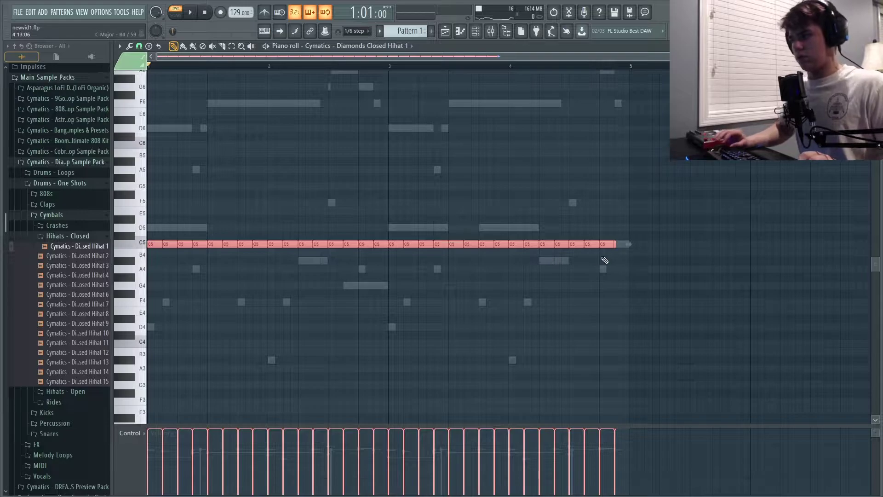
pyautogui.hotkey('ctrl', 'z')
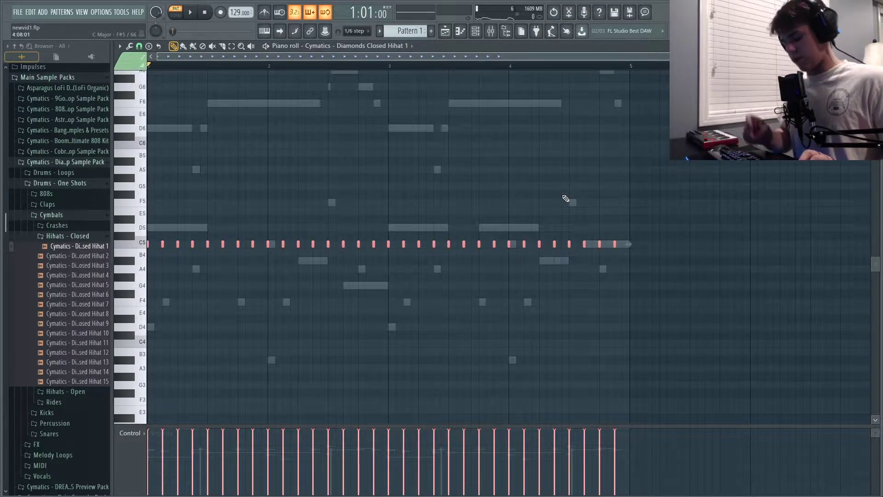
# - Extend all hihat notes to meet the next, shorten them together to one step each, and play the pattern
pyautogui.hotkey('ctrl', 'l')
pyautogui.click(599, 211)
pyautogui.rightClick(599, 211)
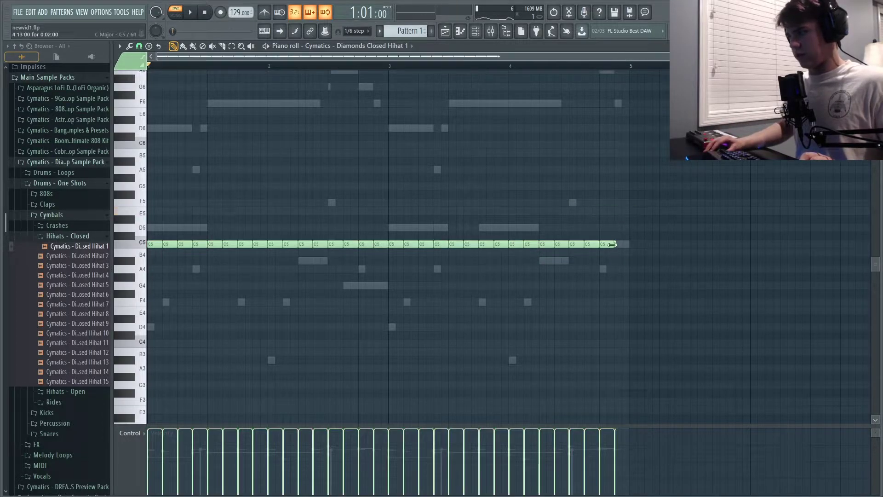
pyautogui.moveTo(663, 199); pyautogui.dragTo(2, 381)
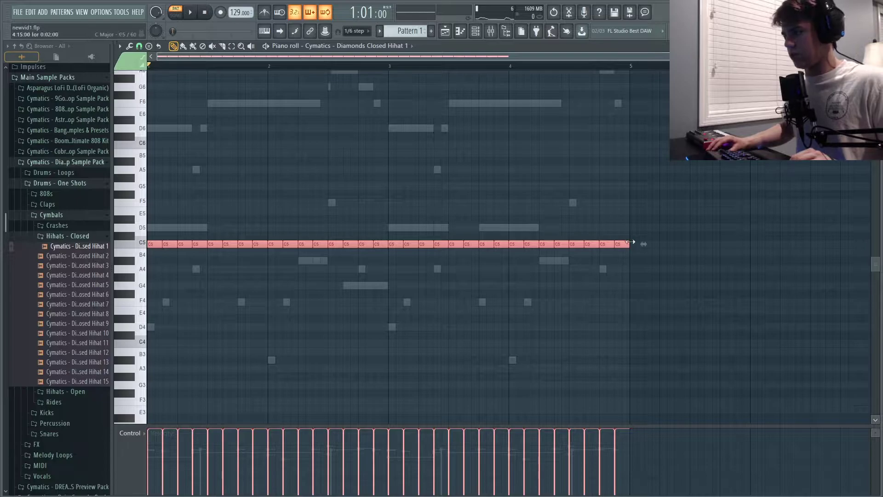
pyautogui.moveTo(630, 241); pyautogui.dragTo(624, 243)
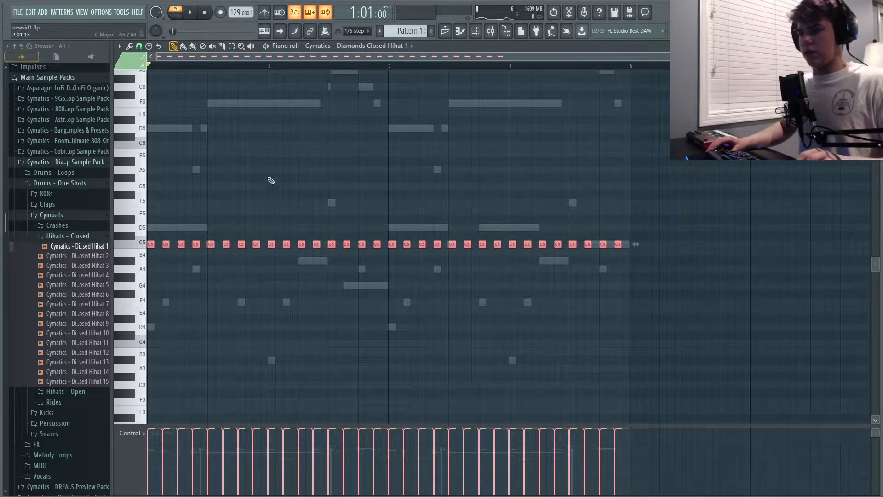
pyautogui.press('space')
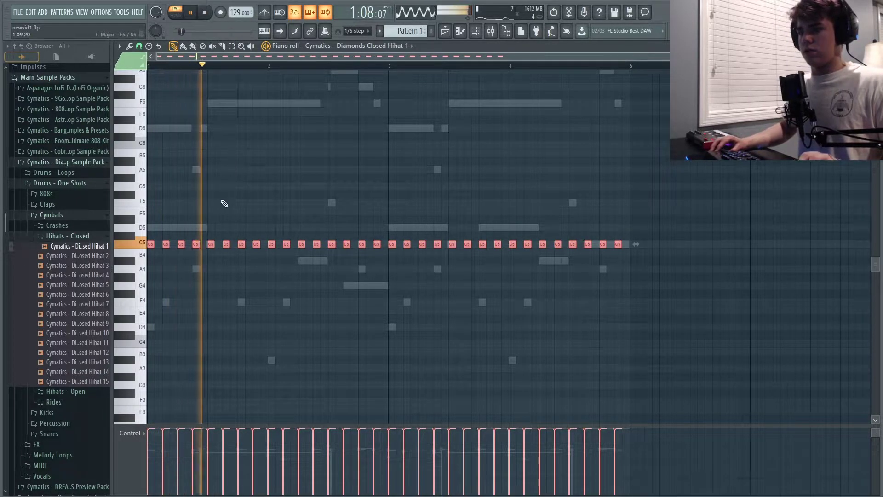
pyautogui.keyDown('ctrl'); pyautogui.click(273, 205); pyautogui.keyUp('ctrl')
pyautogui.press('space')
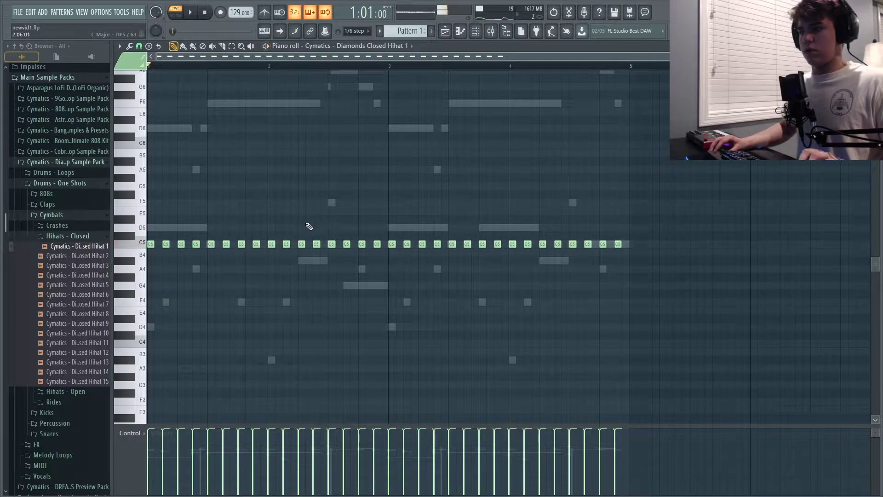
# - Chop the hihat on step 5 of bar 2 into a four-note roll and play the result
pyautogui.moveTo(305, 233); pyautogui.dragTo(290, 263)
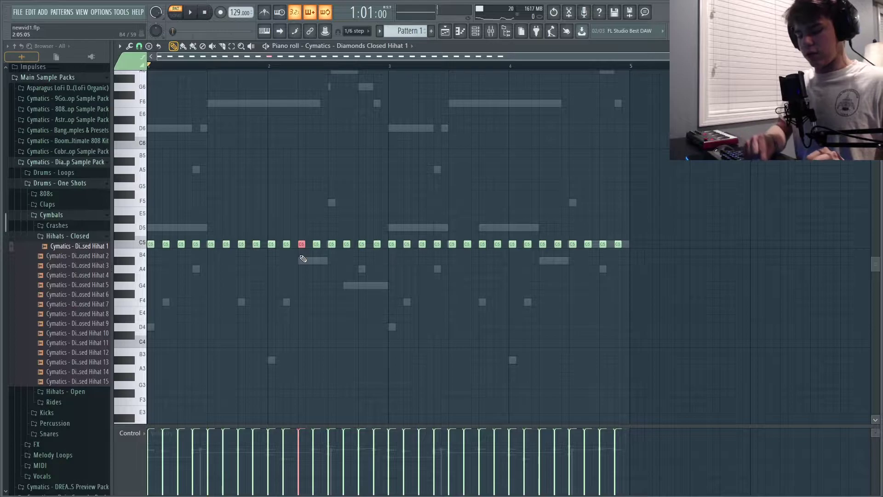
pyautogui.hotkey('alt', 'u')
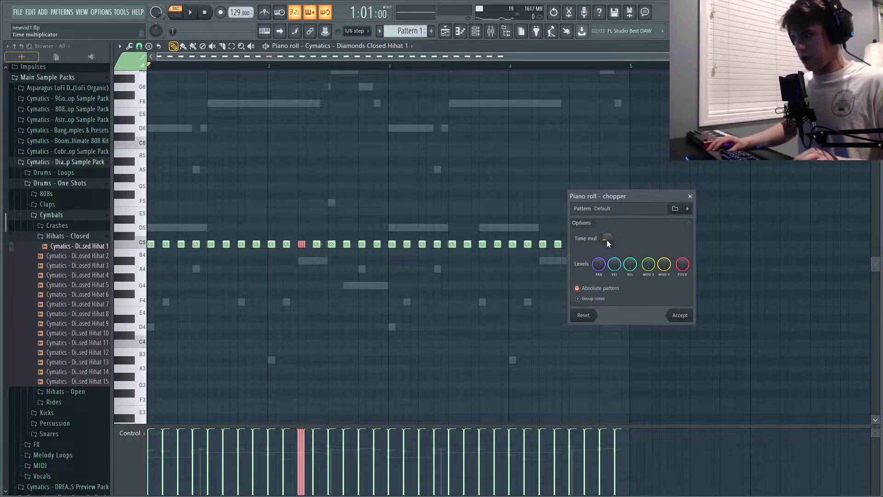
pyautogui.click(691, 323)
pyautogui.scroll(3, 306, 74)
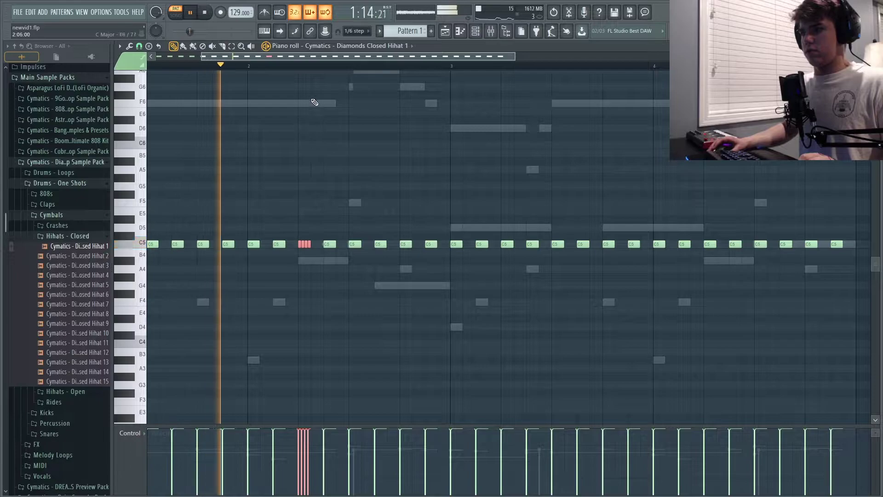
pyautogui.press('space')
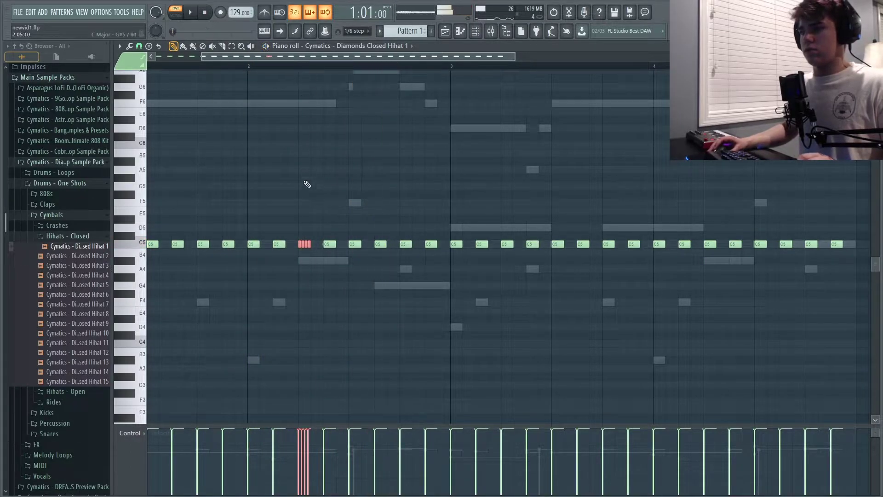
pyautogui.click(305, 213)
pyautogui.rightClick(304, 213)
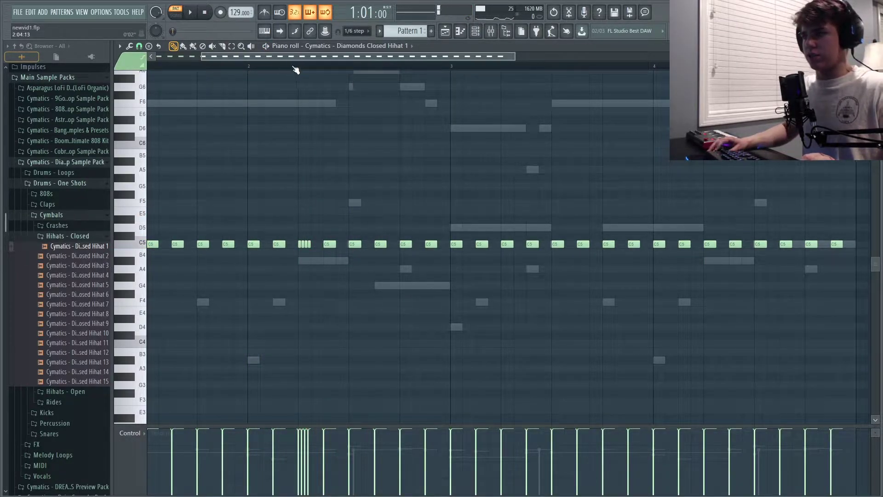
# - Set the playback position to step 5 of bar 2 and lower the whole hihat roll to A#4
pyautogui.moveTo(326, 224); pyautogui.dragTo(300, 271)
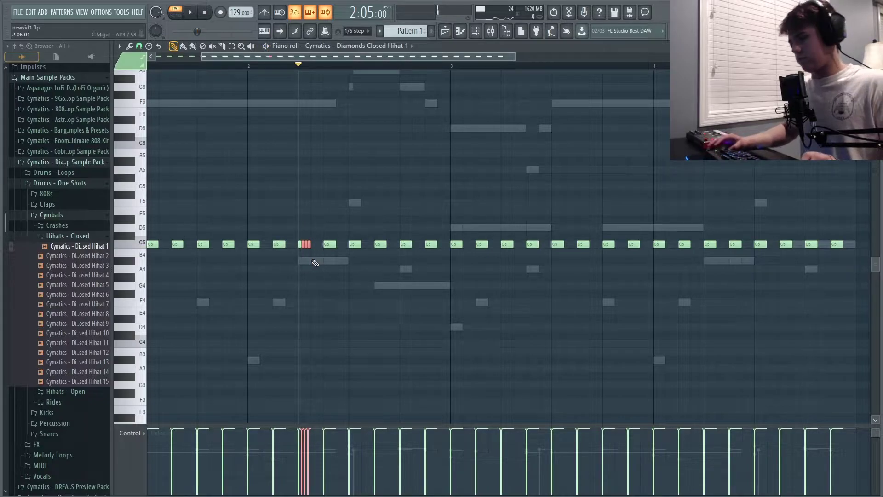
pyautogui.hotkey('shift', 'Down')
pyautogui.hotkey('shift', 'Down')
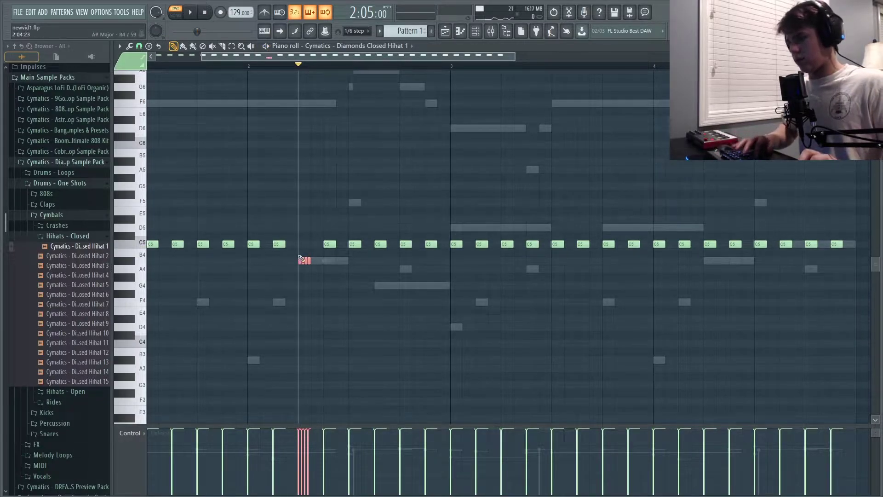
pyautogui.click(321, 277)
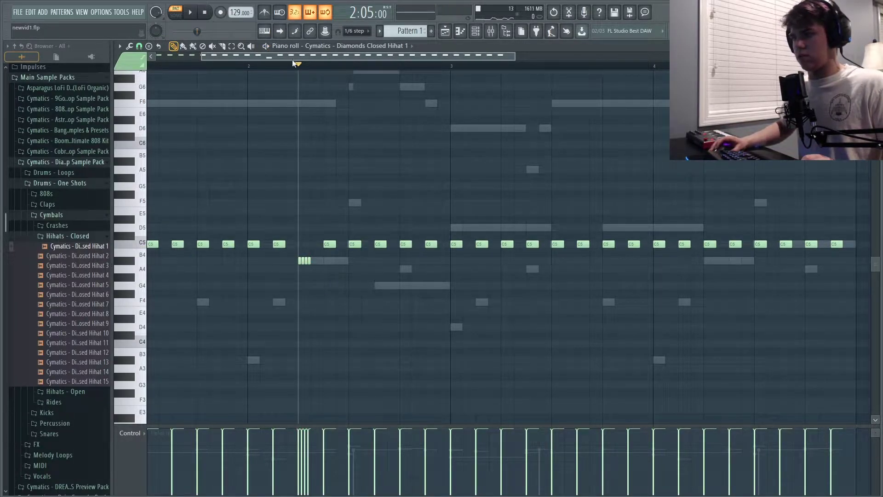
# - Raise the last two notes of the bar 2 hihat roll to B4 and play the pattern
pyautogui.scroll(5, 293, 63)
pyautogui.click(327, 243)
pyautogui.moveTo(330, 246); pyautogui.dragTo(374, 252)
pyautogui.press('space')
pyautogui.press('space')
pyautogui.scroll(-6, 296, 66)
pyautogui.press('space')
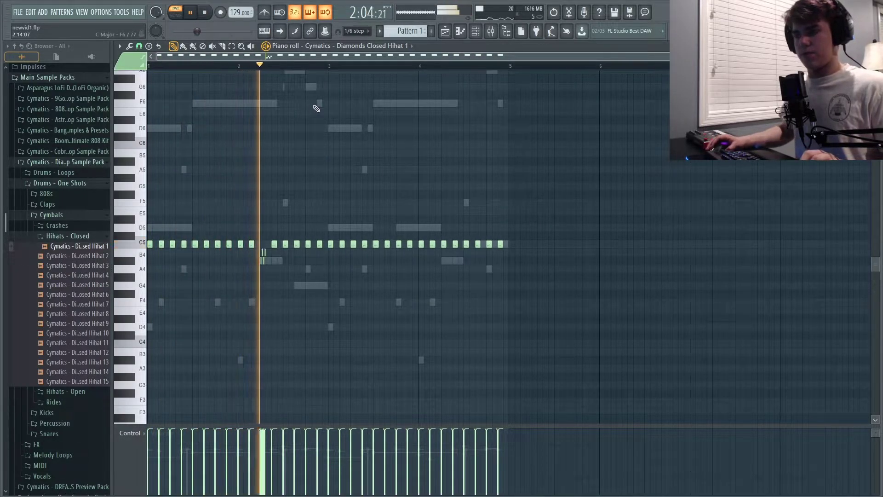
pyautogui.press('space')
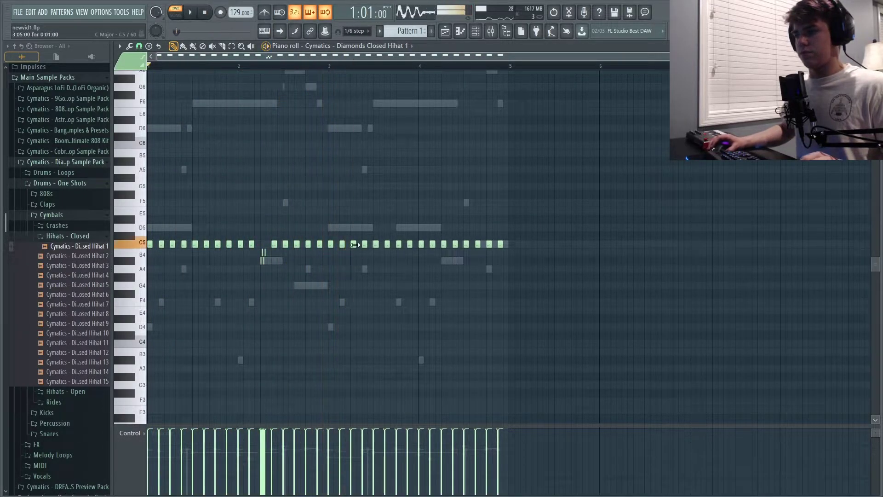
# - Copy the bar 2 hihat roll to step 5 of bar 3 starting at D5 and to step 13 of bar 4 starting at G#4
pyautogui.moveTo(276, 250); pyautogui.dragTo(353, 223)
pyautogui.press('space')
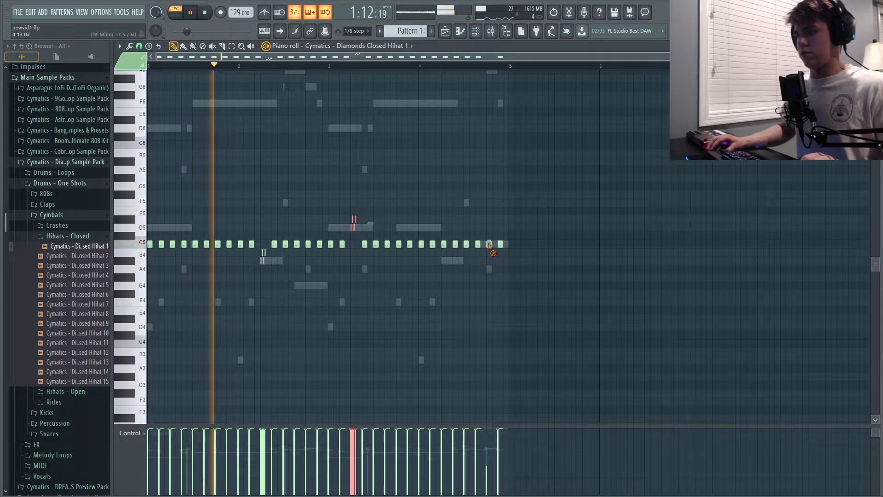
pyautogui.click(261, 256)
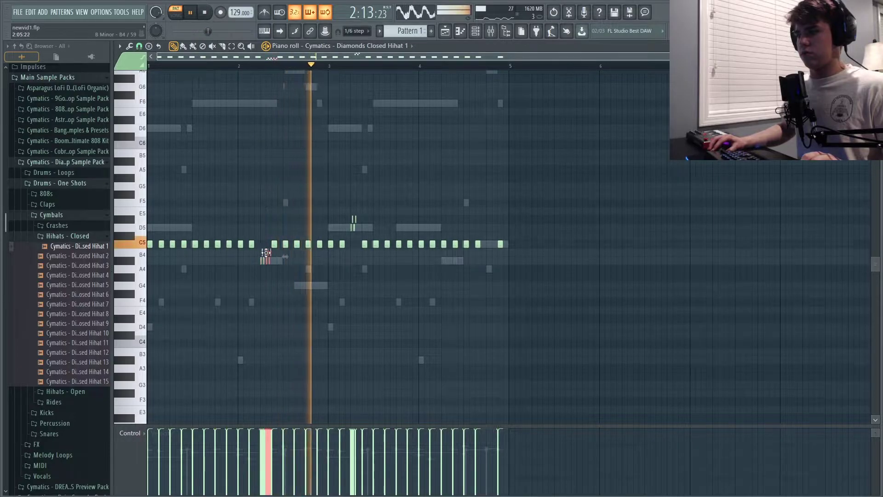
pyautogui.click(489, 272)
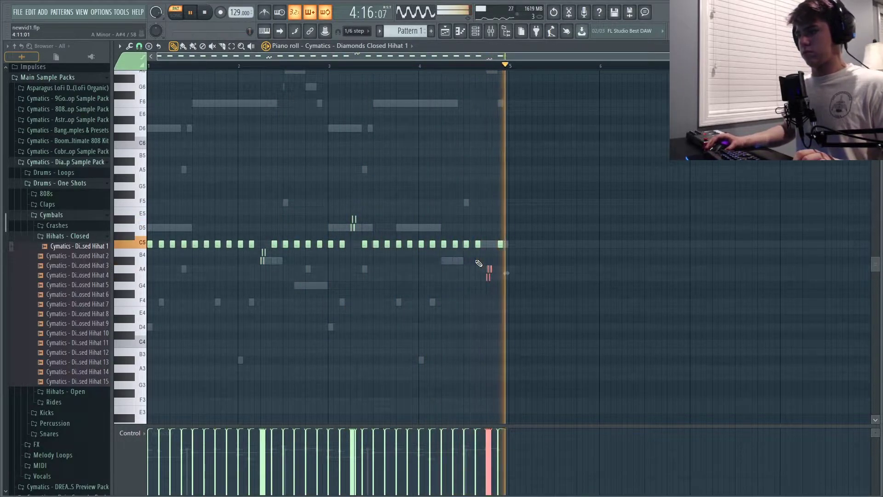
pyautogui.press('space')
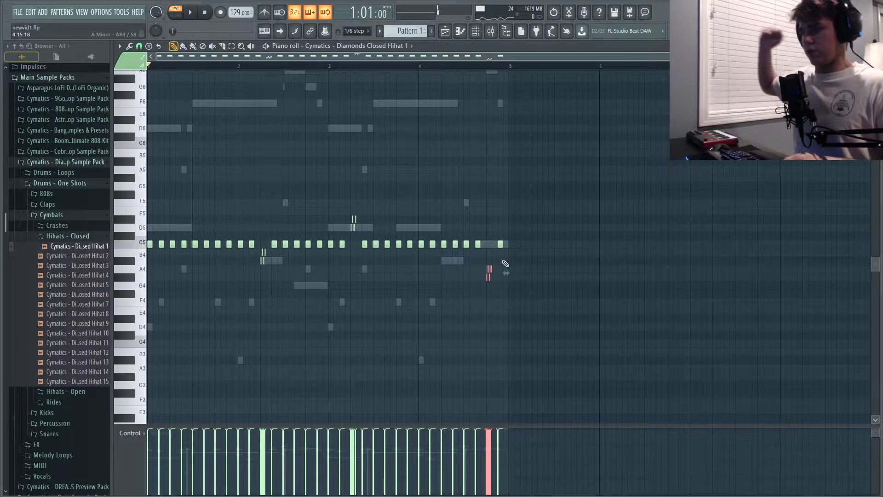
# - Flip the bar 4 hihat roll vertically, raise it one semitone, deselect it, and play the pattern
pyautogui.hotkey('alt', 'y')
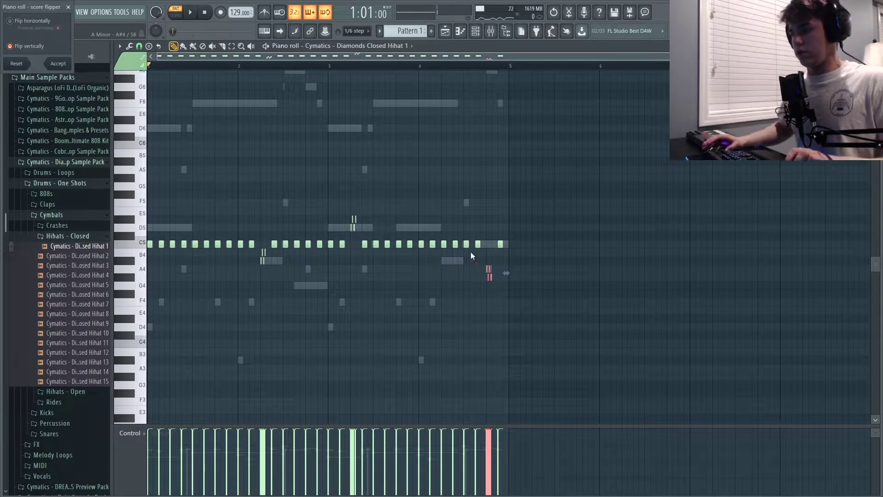
pyautogui.click(58, 63)
pyautogui.press('space')
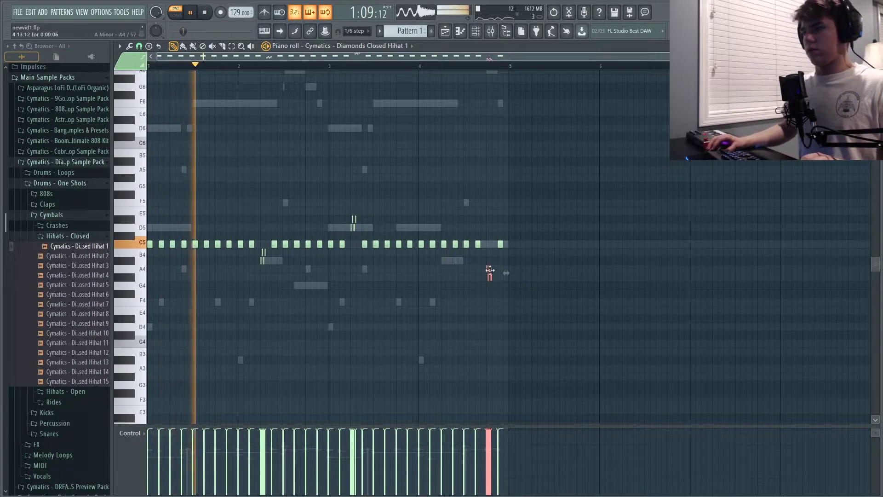
pyautogui.hotkey('shift', 'Up')
pyautogui.hotkey('ctrl', 'd')
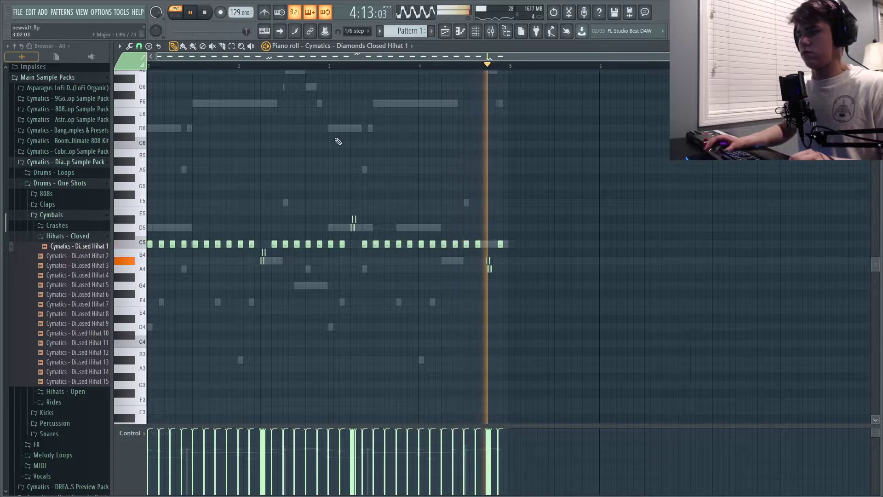
pyautogui.press('space')
# - Audition Open Hihats 4 to 8 in the Diamonds pack's open hihats folder
pyautogui.click(69, 235)
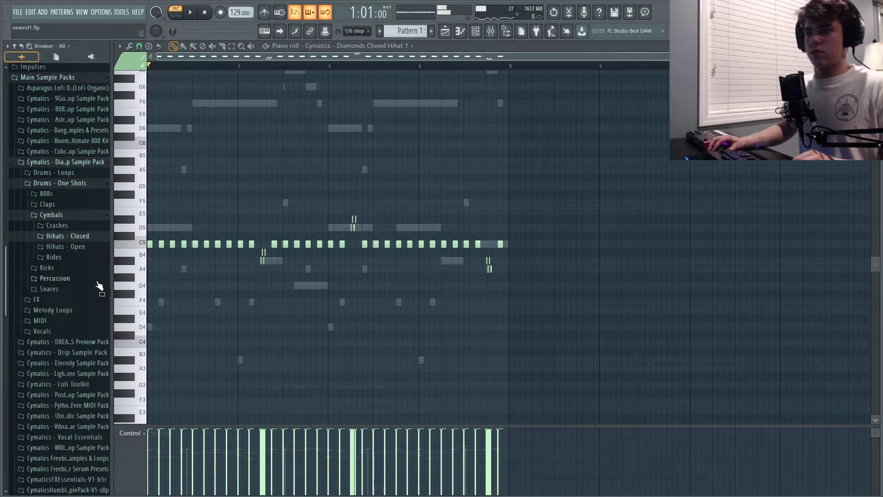
pyautogui.click(76, 246)
pyautogui.click(92, 287)
pyautogui.click(92, 295)
pyautogui.click(92, 306)
pyautogui.click(93, 315)
pyautogui.click(92, 324)
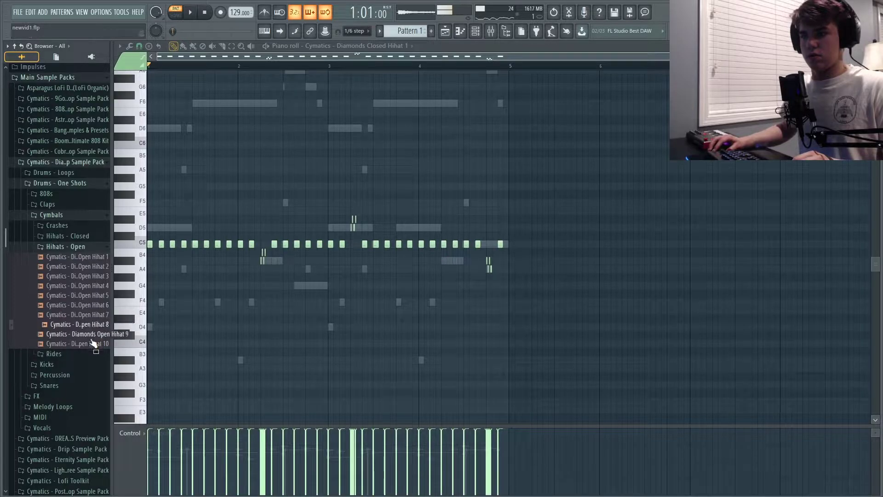
# - Collapse the Diamonds pack folders and open the Cymatics - Drip Sample Pack
pyautogui.click(65, 247)
pyautogui.click(51, 215)
pyautogui.click(59, 183)
pyautogui.click(60, 164)
pyautogui.scroll(5, 69, 183)
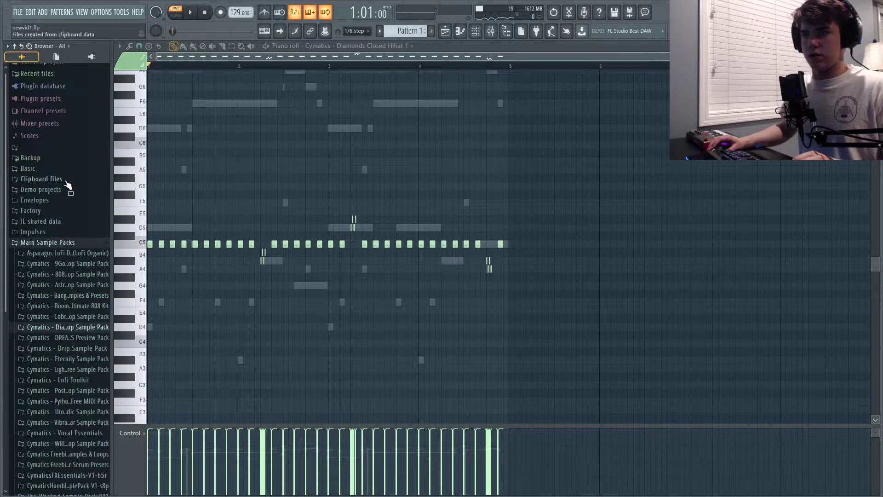
pyautogui.scroll(-5, 70, 230)
pyautogui.click(71, 184)
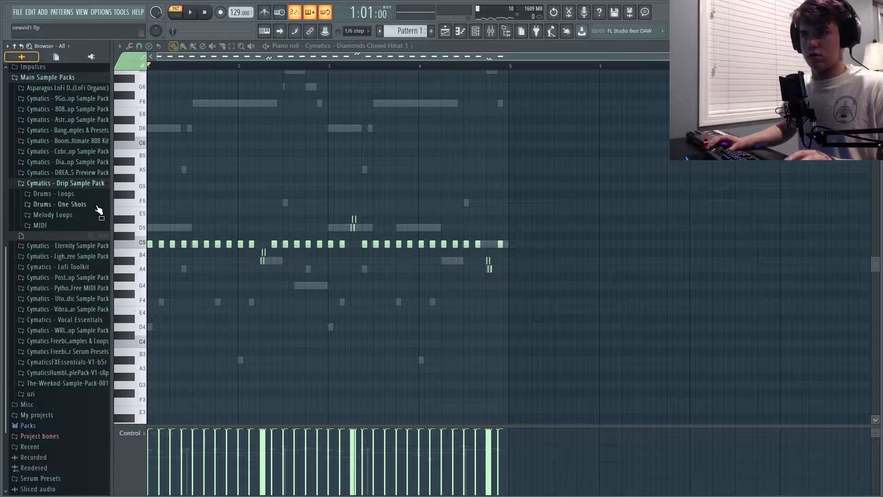
# - Find Drip Open Hihat 4 among the pack's cymbal one-shots, add it to the channel rack, and route it to mixer track 6
pyautogui.click(76, 210)
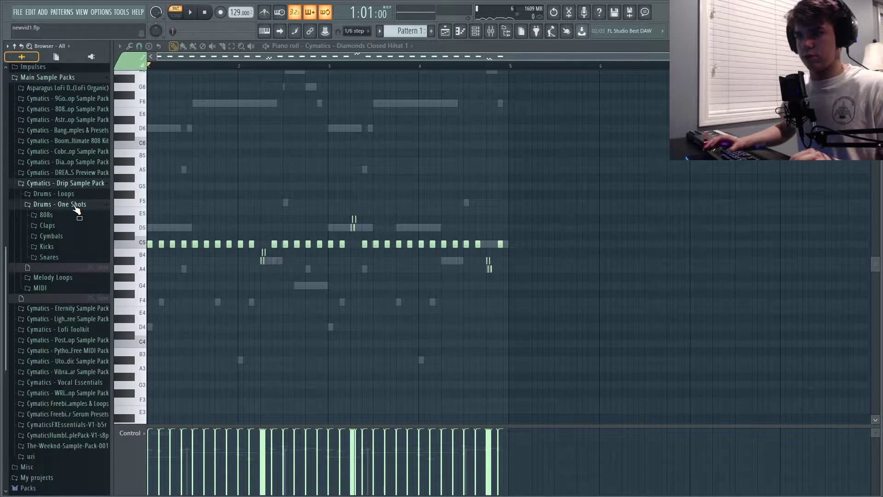
pyautogui.click(69, 236)
pyautogui.click(69, 268)
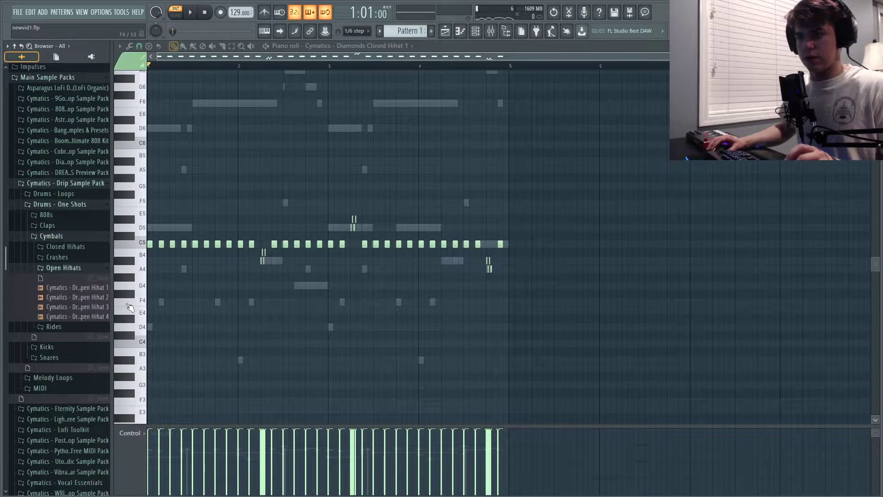
pyautogui.click(100, 316)
pyautogui.moveTo(100, 317); pyautogui.dragTo(209, 174)
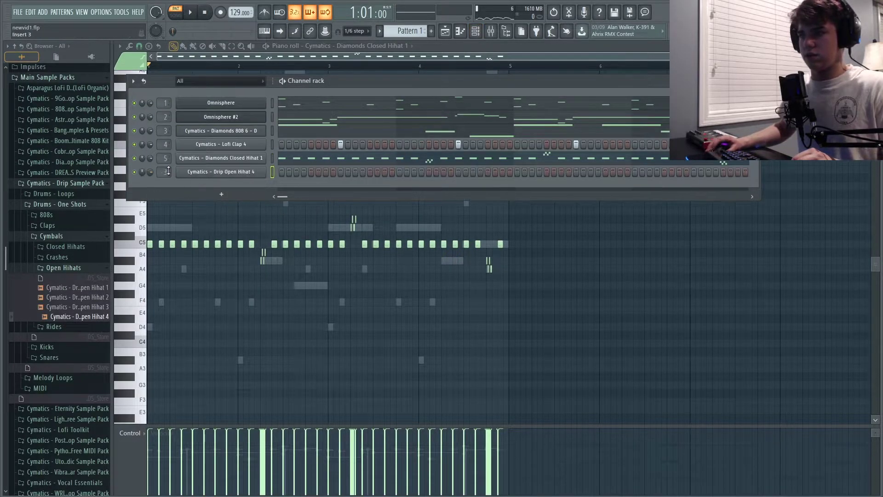
# - Play the pattern and place Drip Open Hihat 4 hits on step 5 of bar 1 and step 5 of bar 4
pyautogui.press('space')
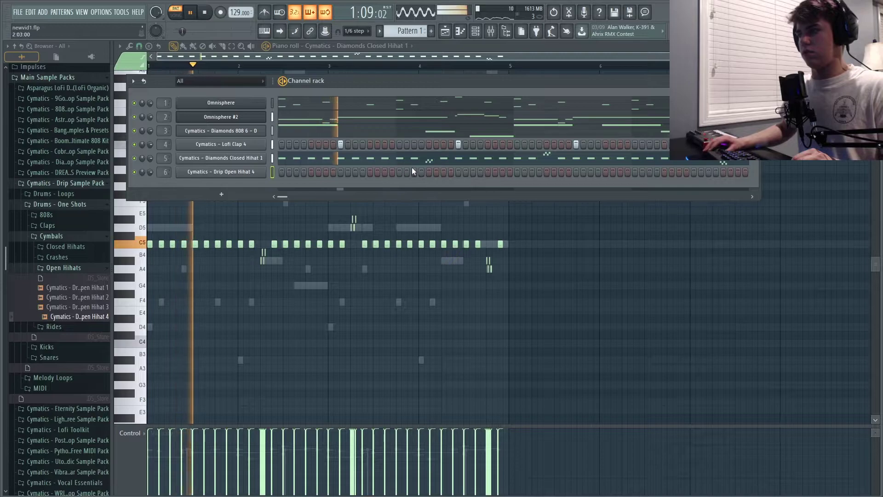
pyautogui.click(429, 172)
pyautogui.click(429, 172)
pyautogui.click(311, 172)
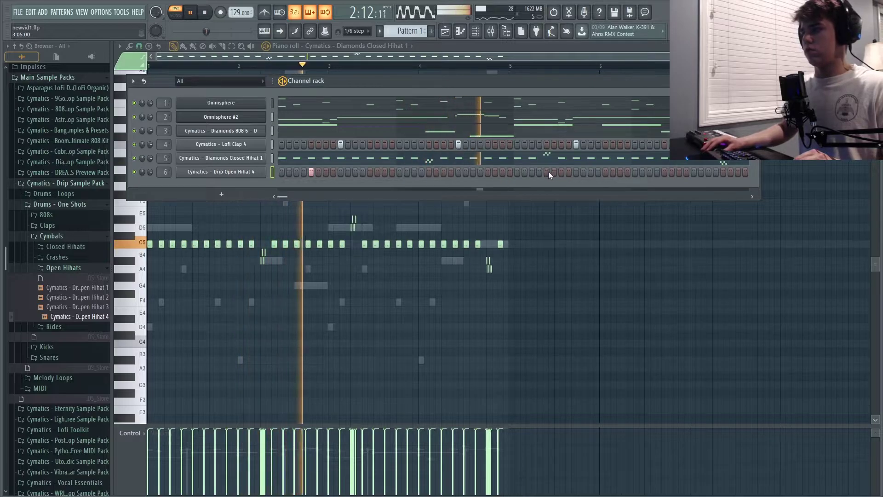
pyautogui.click(664, 172)
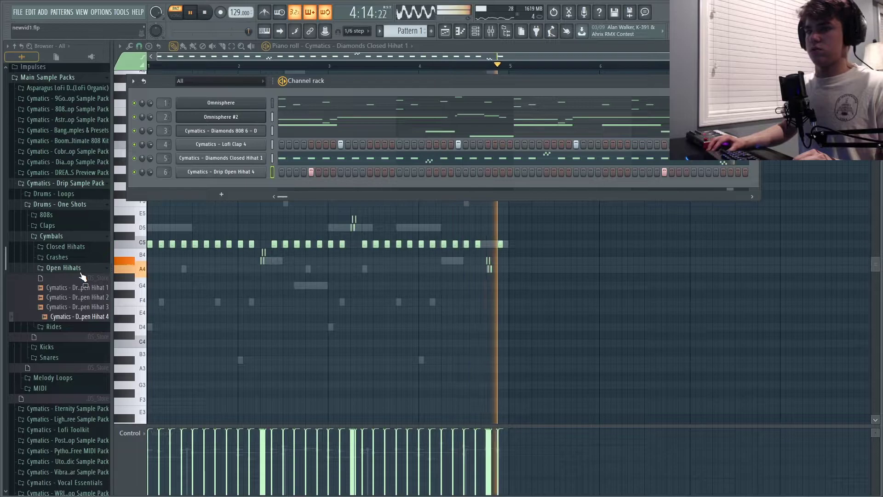
# - Audition Drip Kicks 3 to 9, add Drip Kick 8 - A to the channel rack, and route it to mixer track 7
pyautogui.click(51, 236)
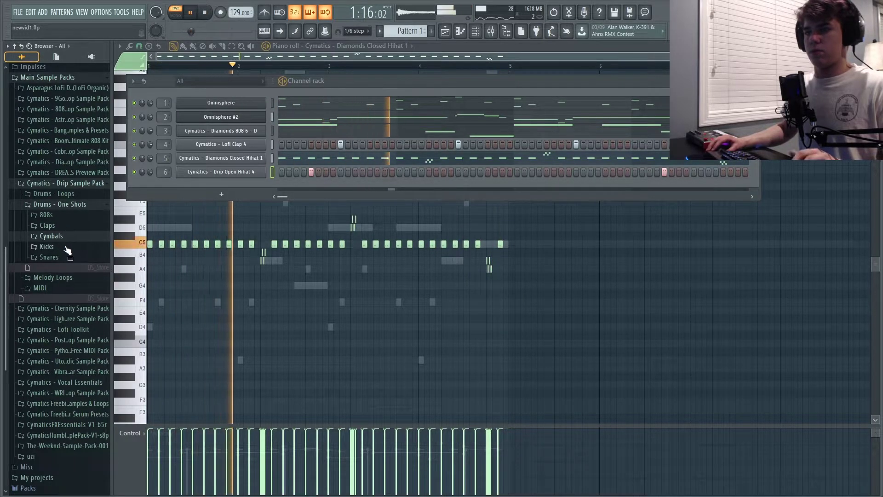
pyautogui.click(56, 247)
pyautogui.press('space')
pyautogui.click(89, 285)
pyautogui.click(91, 296)
pyautogui.click(92, 305)
pyautogui.click(94, 315)
pyautogui.click(95, 324)
pyautogui.click(97, 334)
pyautogui.click(95, 343)
pyautogui.click(95, 334)
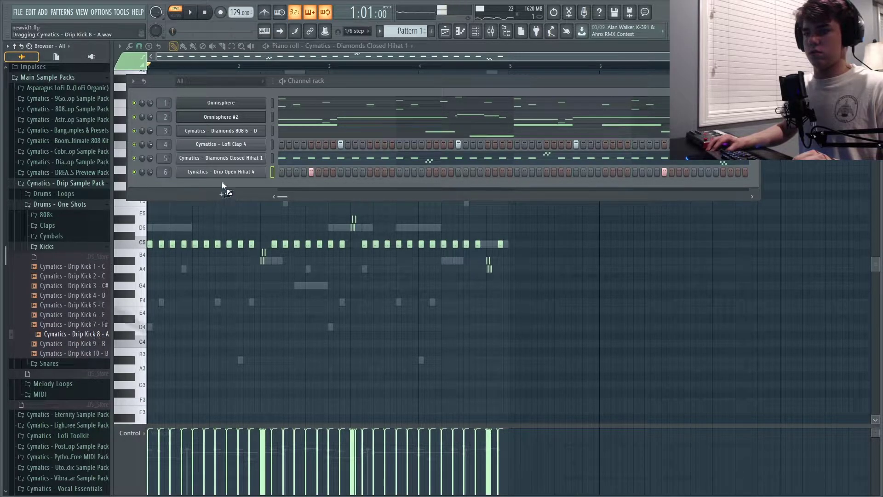
pyautogui.moveTo(215, 187); pyautogui.dragTo(216, 188)
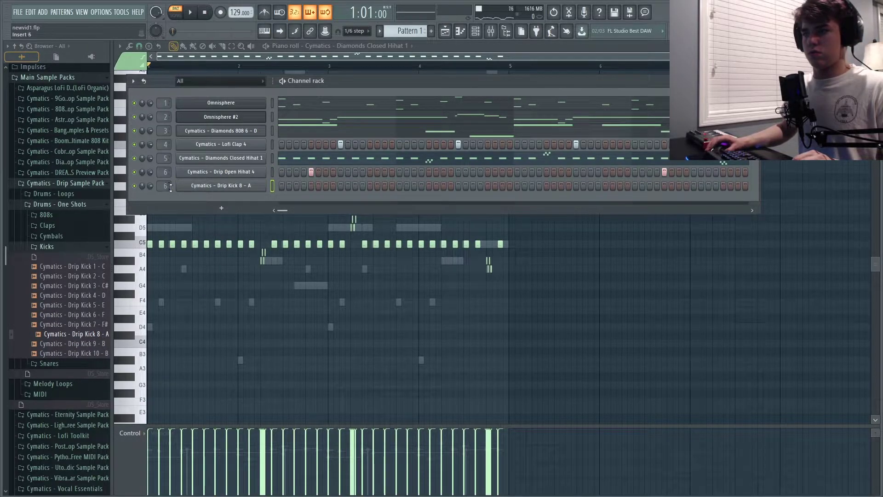
# - Place Drip Kick 8 hits on steps 1, 7, 13 and 19 and replay the pattern from the start
pyautogui.click(281, 185)
pyautogui.press('space')
pyautogui.click(326, 185)
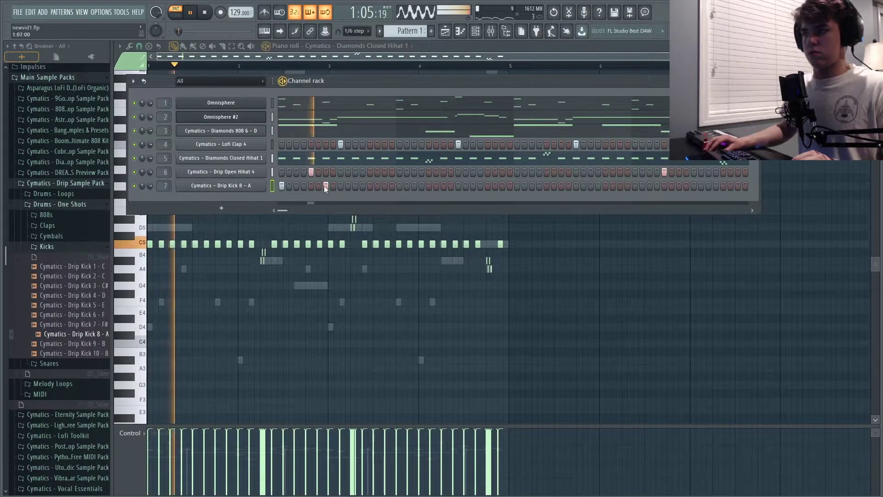
pyautogui.click(370, 185)
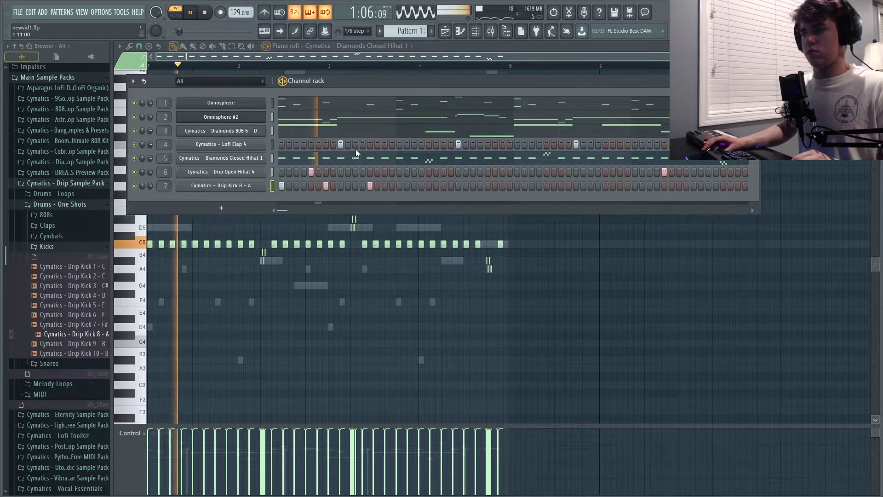
pyautogui.click(414, 185)
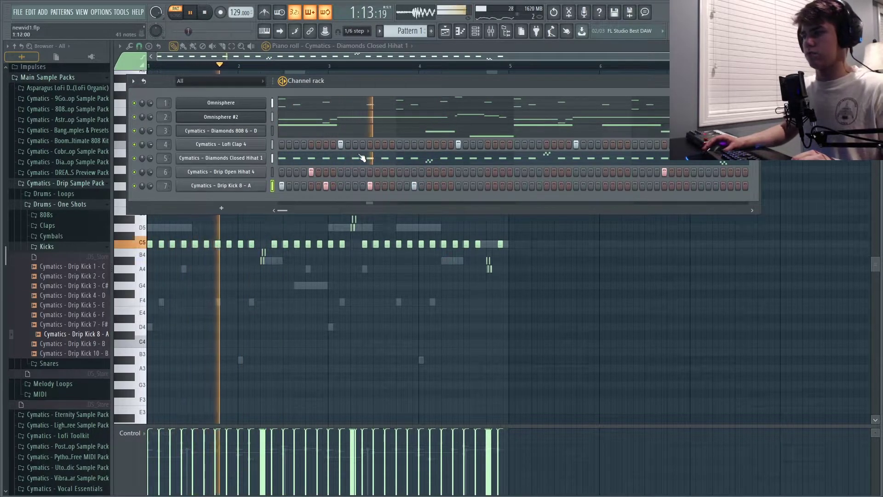
pyautogui.press('space')
pyautogui.press('space')
# - Move the kick on step 19 to step 21 and remove the kick on step 7
pyautogui.click(428, 186)
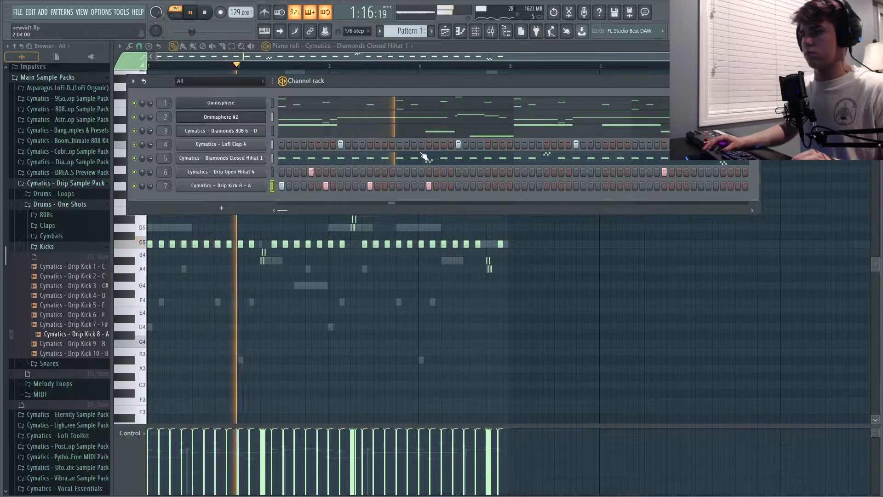
pyautogui.click(487, 186)
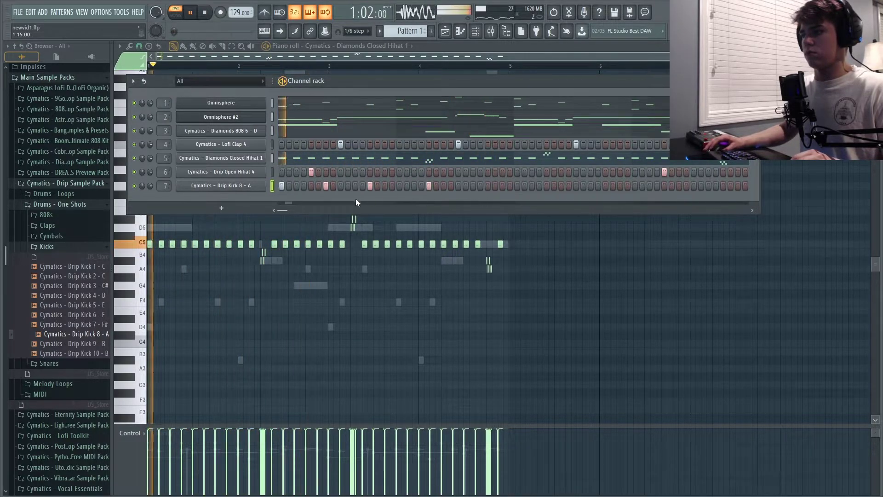
pyautogui.click(326, 185)
# - Add kick hits on steps 27, 33, 39, 45, 53 and 59, then stop playback
pyautogui.click(473, 186)
pyautogui.click(518, 186)
pyautogui.click(562, 186)
pyautogui.click(605, 185)
pyautogui.click(664, 185)
pyautogui.click(709, 186)
pyautogui.press('space')
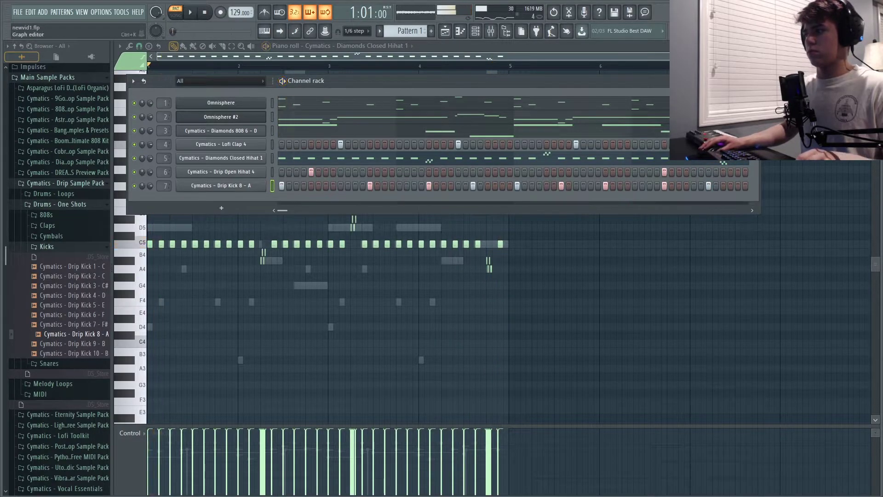
# - Raise the velocities of the kick and open hihat hits to maximum, review the closed hihat velocities, and play the pattern
pyautogui.click(728, 81)
pyautogui.moveTo(333, 226); pyautogui.dragTo(330, 161)
pyautogui.click(272, 172)
pyautogui.moveTo(345, 221); pyautogui.dragTo(343, 133)
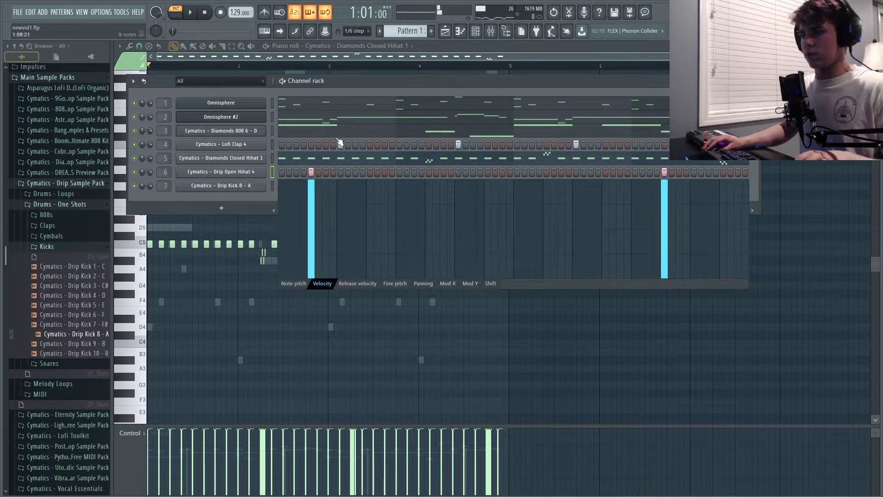
pyautogui.click(272, 158)
pyautogui.press('space')
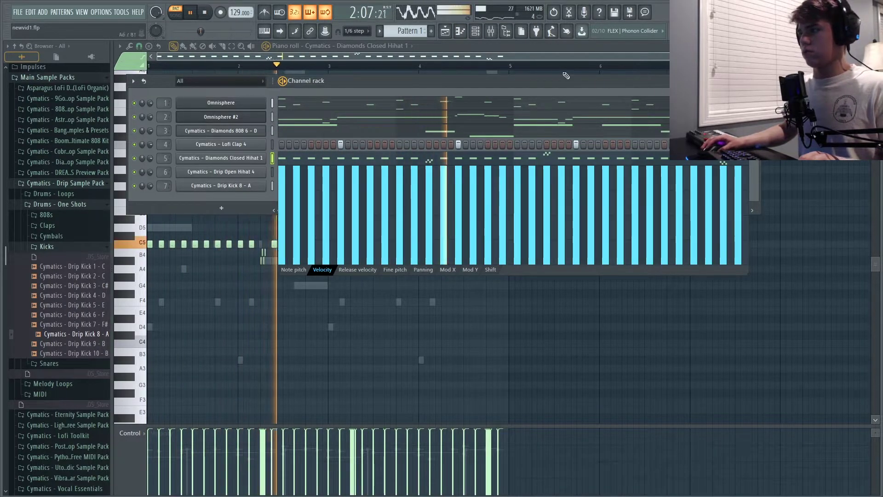
pyautogui.click(730, 80)
# - Lower the mixer volumes of inserts 3 to 7 during playback, taking the closed hihat on insert 5 down furthest
pyautogui.click(492, 29)
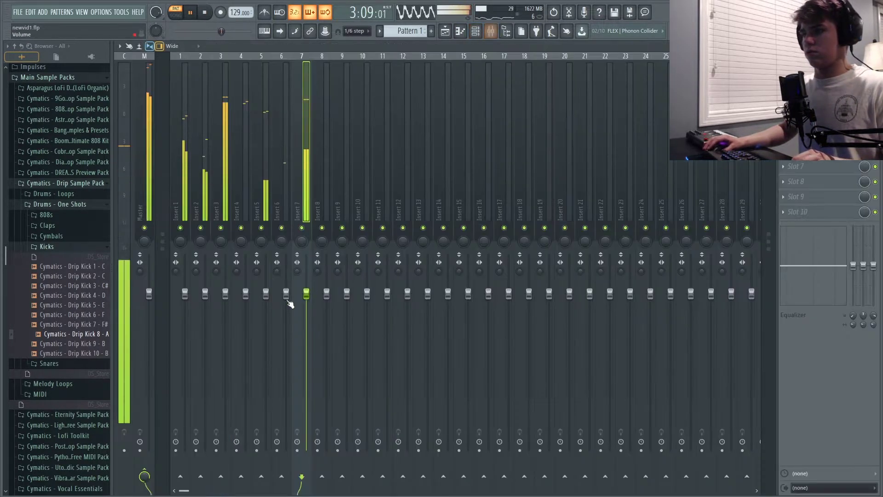
pyautogui.moveTo(266, 293); pyautogui.dragTo(265, 345)
pyautogui.moveTo(286, 293); pyautogui.dragTo(286, 321)
pyautogui.moveTo(306, 293); pyautogui.dragTo(306, 315)
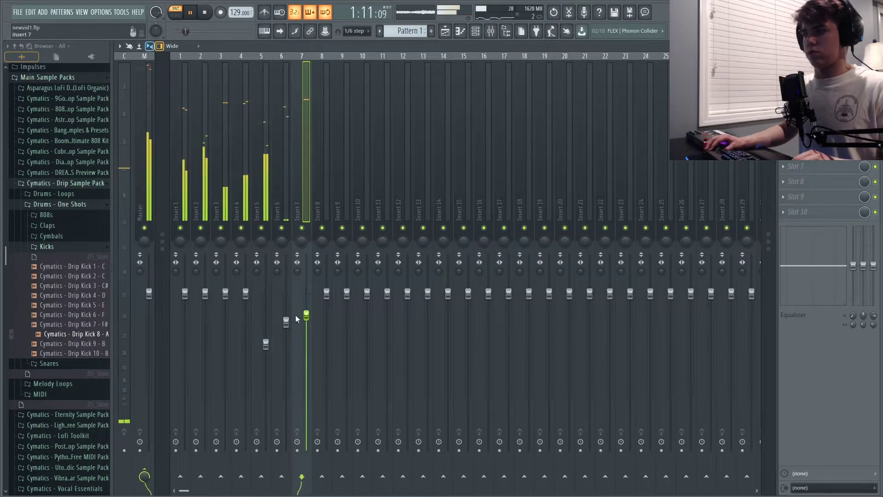
pyautogui.moveTo(246, 293); pyautogui.dragTo(225, 304)
pyautogui.press('space')
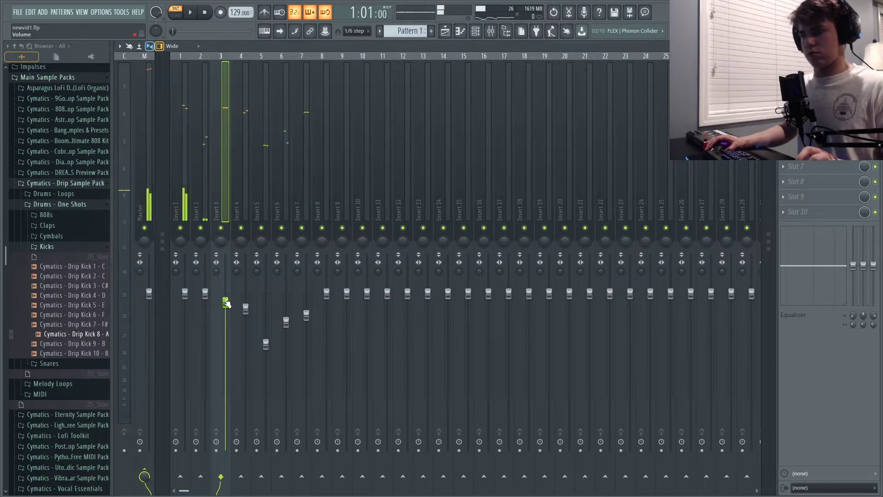
pyautogui.press('space')
pyautogui.press('space')
# - Audition Drip Kicks 9 and 10 and browse the Drip pack's cymbals and claps folders
pyautogui.click(99, 344)
pyautogui.click(97, 353)
pyautogui.click(69, 248)
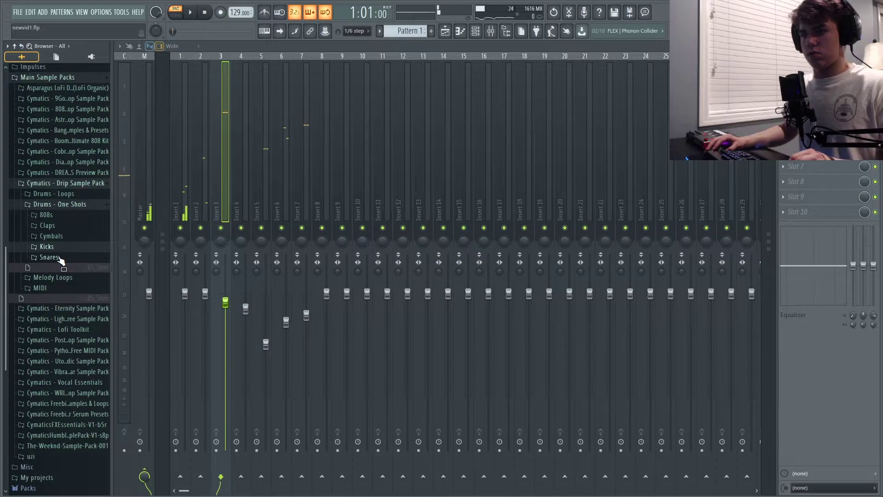
pyautogui.click(58, 238)
pyautogui.click(81, 237)
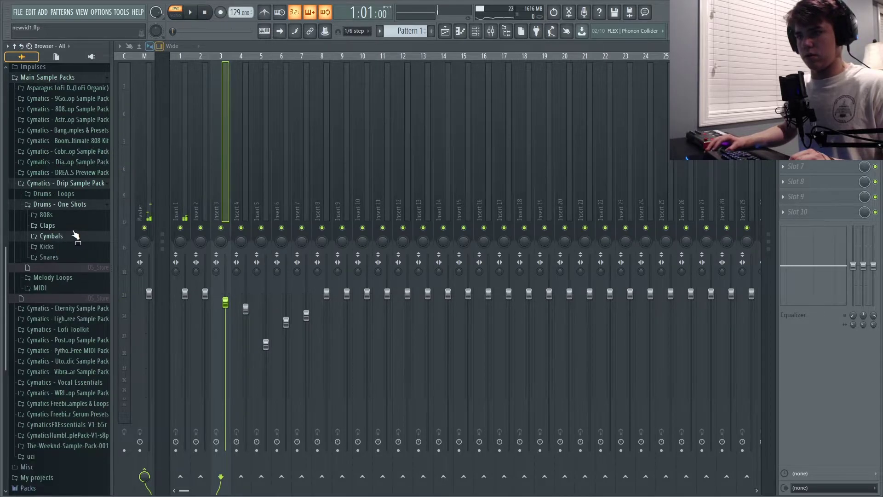
pyautogui.click(73, 227)
pyautogui.click(80, 227)
# - Close the Drip pack's folders and open the drum one-shots folder of the Cymatics 808 Mob pack
pyautogui.click(101, 185)
pyautogui.scroll(4, 102, 185)
pyautogui.scroll(-3, 101, 203)
pyautogui.scroll(-2, 101, 205)
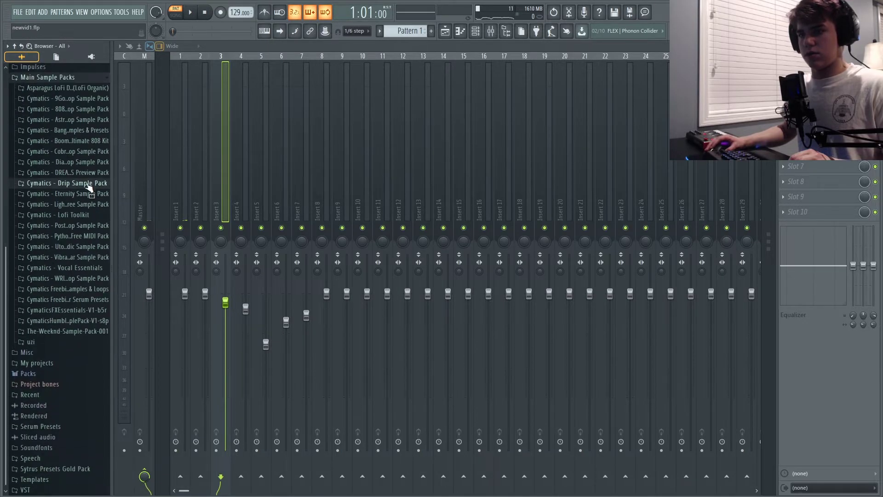
pyautogui.click(88, 114)
pyautogui.click(87, 131)
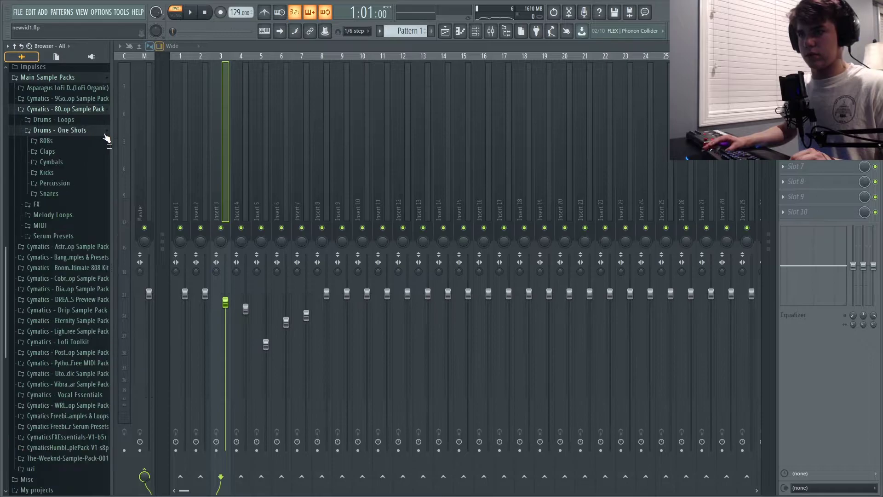
# - Audition the first few samples in the 808 Mob pack's snares and percussion folders
pyautogui.click(72, 194)
pyautogui.click(79, 204)
pyautogui.click(82, 214)
pyautogui.click(71, 191)
pyautogui.click(69, 184)
pyautogui.click(74, 194)
pyautogui.click(74, 203)
pyautogui.click(68, 184)
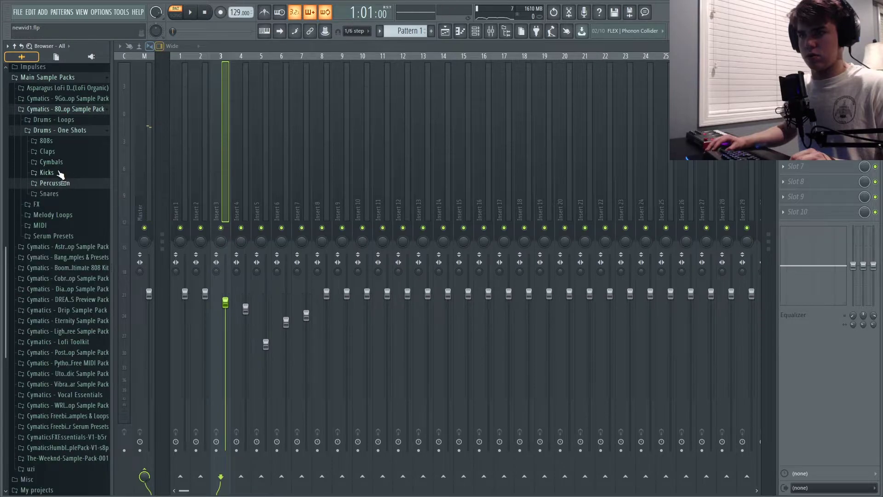
# - Add 808 Mob Snare 8 from the snares folder to the channel rack and route it to mixer insert 8
pyautogui.click(60, 173)
pyautogui.click(60, 173)
pyautogui.click(65, 194)
pyautogui.click(92, 271)
pyautogui.moveTo(102, 276); pyautogui.dragTo(188, 205)
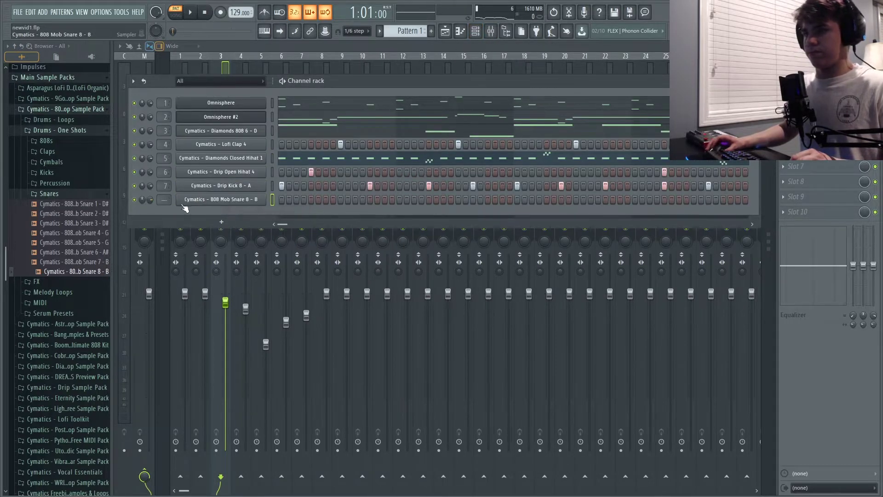
pyautogui.scroll(5, 166, 201)
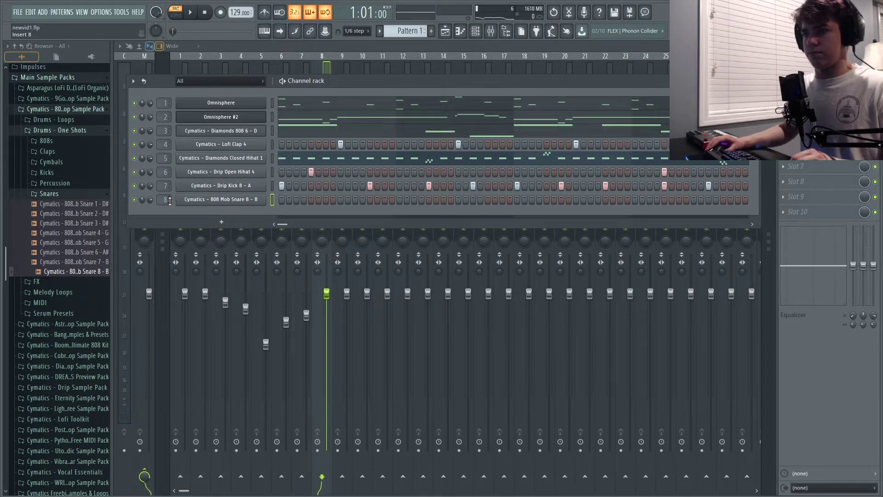
# - Add snare hits on steps 19, 35, 47 and 51 at maximum velocity, checking them during playback
pyautogui.click(411, 201)
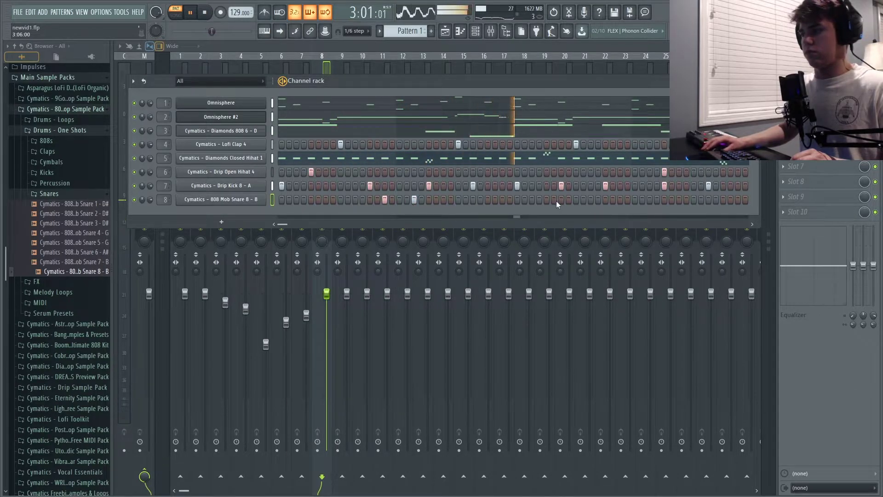
pyautogui.press('space')
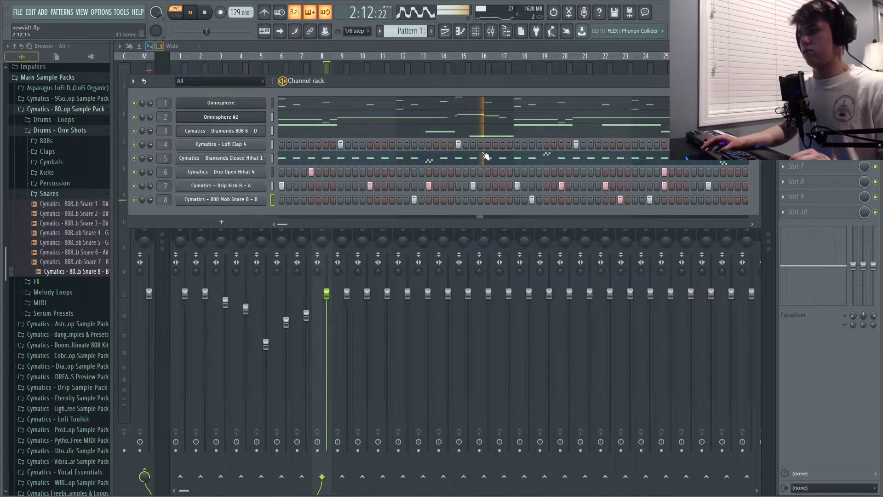
pyautogui.click(726, 80)
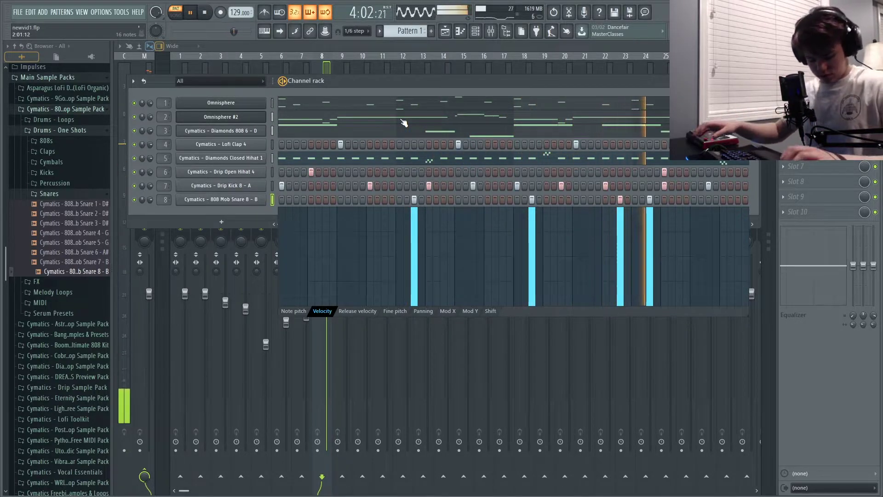
pyautogui.press('space')
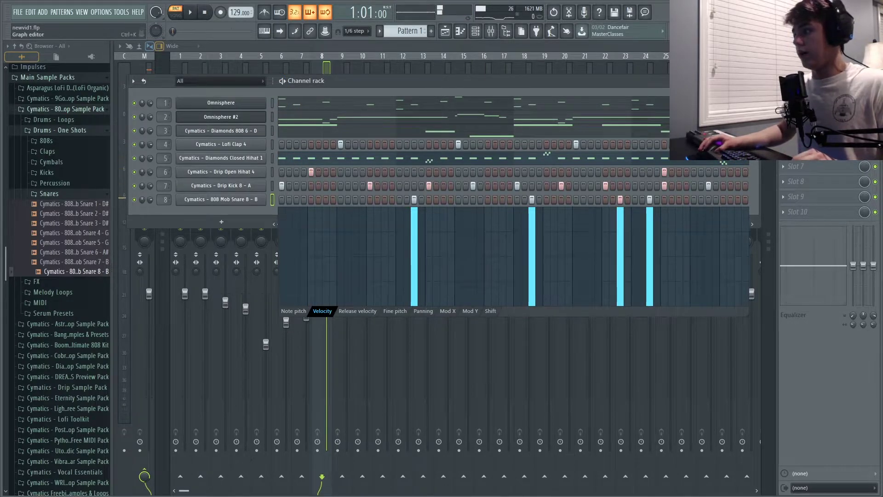
pyautogui.click(732, 81)
# - Move the channel rack aside and listen to the pattern with mixer insert 1 soloed
pyautogui.moveTo(330, 81); pyautogui.dragTo(558, 218)
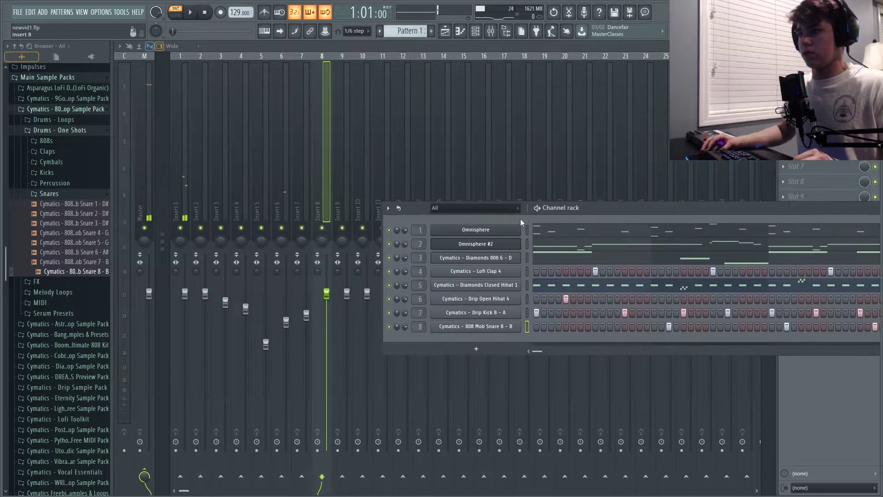
pyautogui.click(181, 235)
pyautogui.press('space')
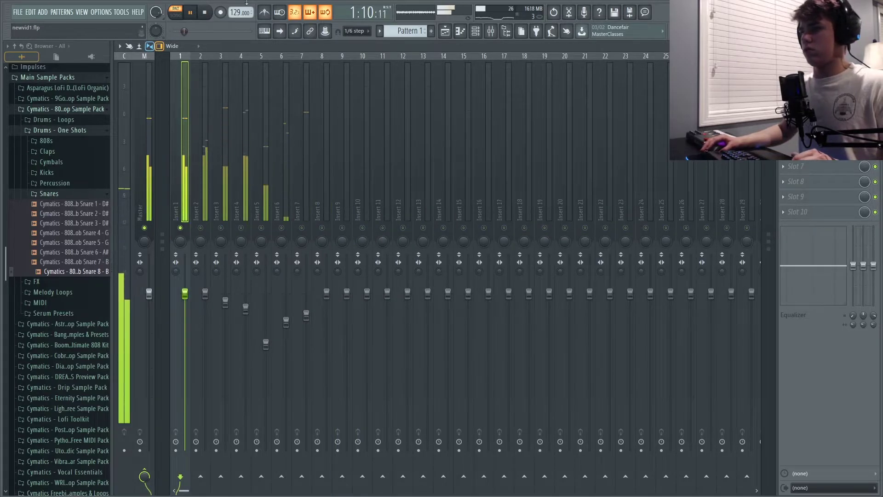
pyautogui.click(208, 15)
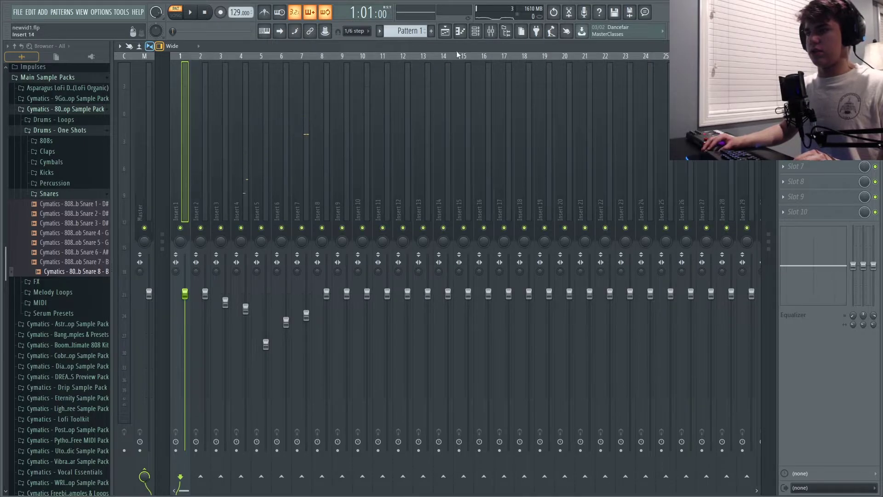
# - Load the HalfTime effect on mixer insert 1, open its demo and play the pattern
pyautogui.click(783, 75)
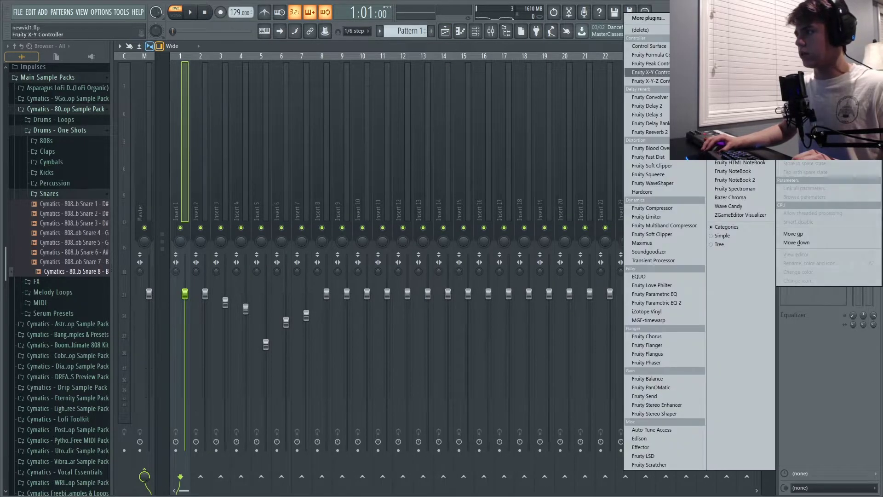
pyautogui.click(665, 19)
pyautogui.scroll(-10, 409, 263)
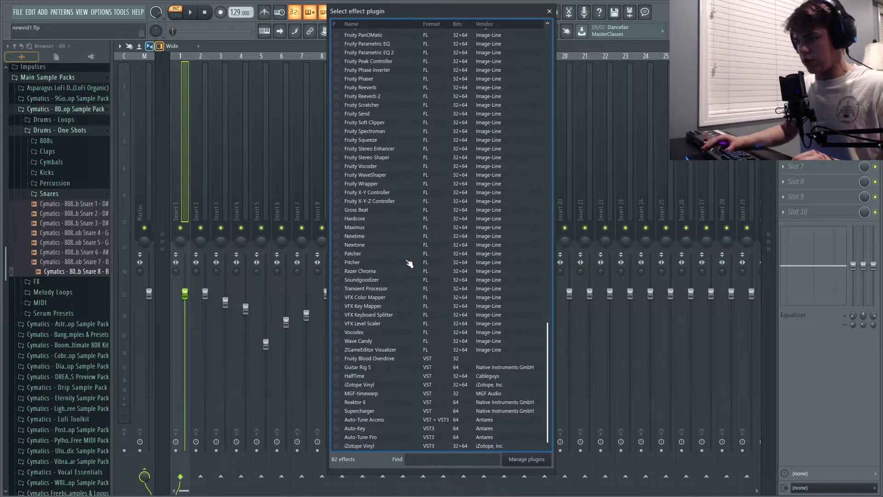
pyautogui.doubleClick(374, 376)
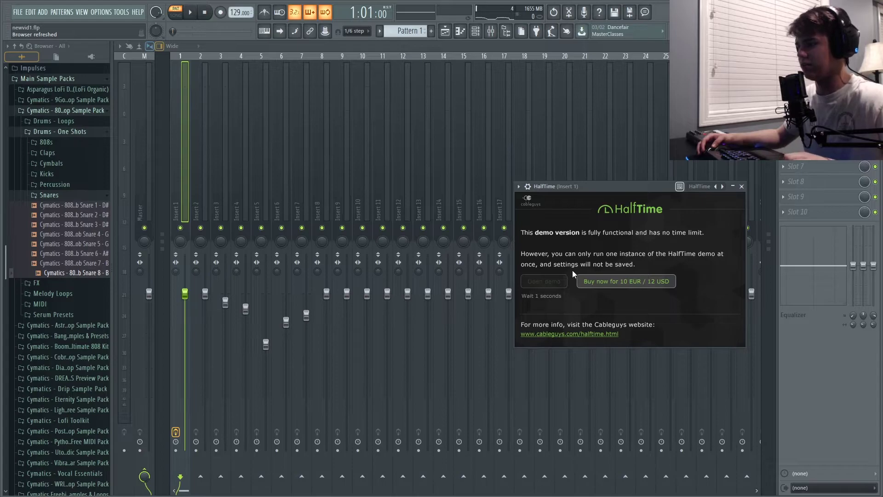
pyautogui.click(545, 281)
pyautogui.press('space')
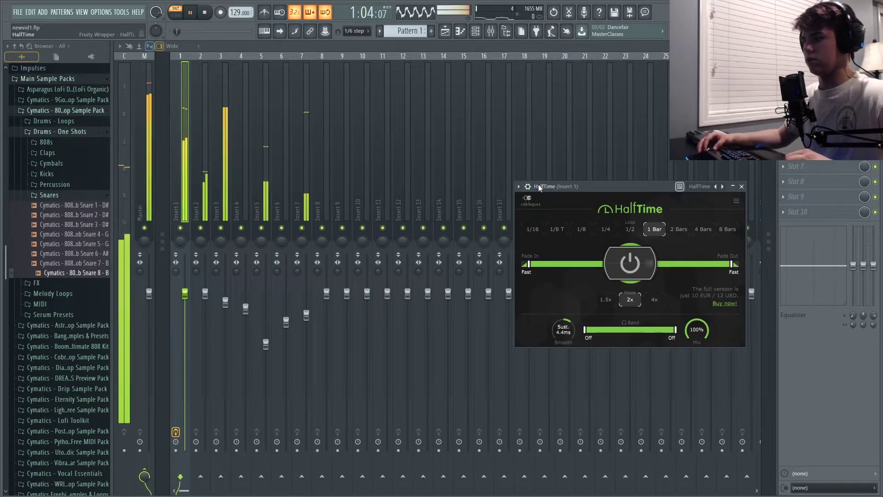
# - Solo insert 1 and set HalfTime's Fade In and Fade Out to Instant during playback, then stop and close the plugin window
pyautogui.rightClick(181, 228)
pyautogui.press('space')
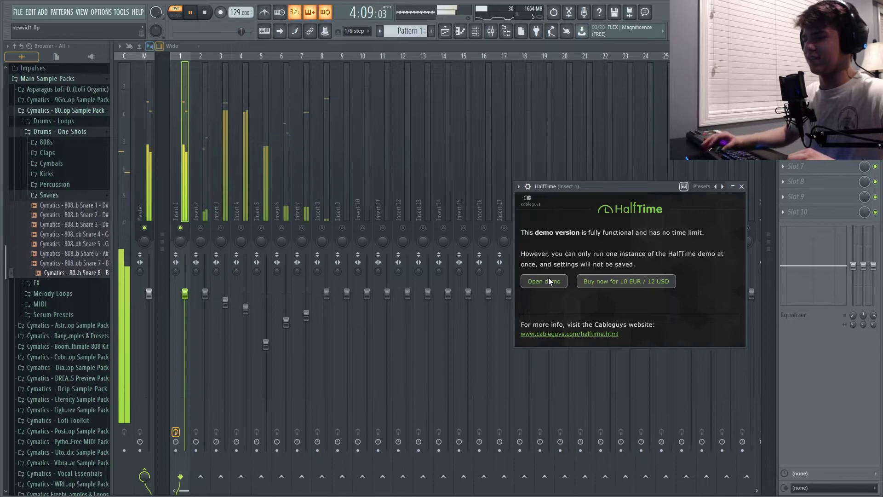
pyautogui.click(549, 281)
pyautogui.moveTo(530, 265); pyautogui.dragTo(521, 264)
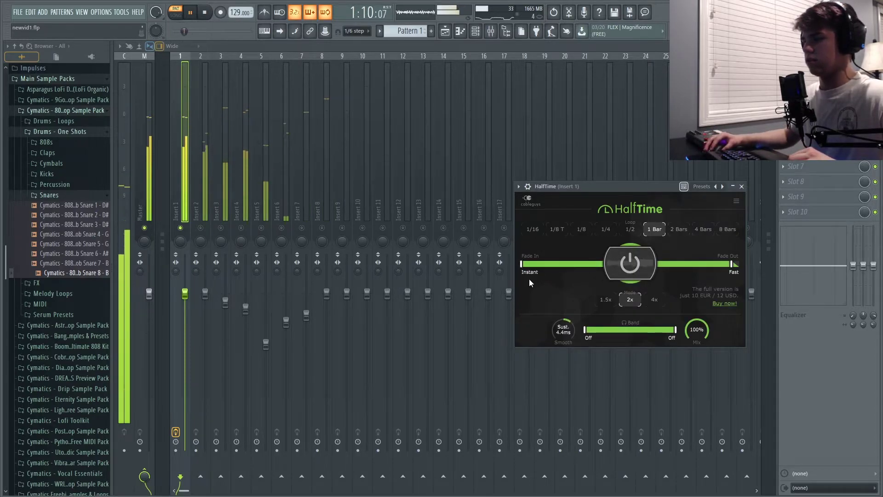
pyautogui.moveTo(732, 264); pyautogui.dragTo(739, 264)
pyautogui.press('space')
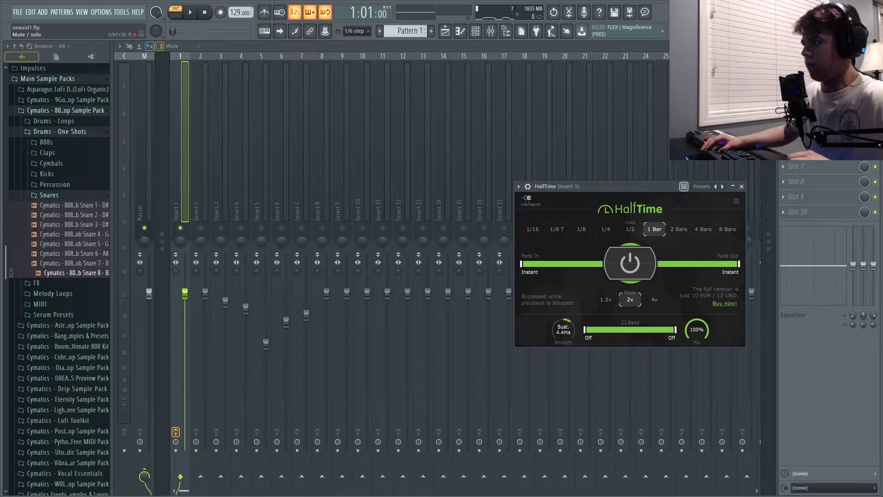
pyautogui.rightClick(874, 76)
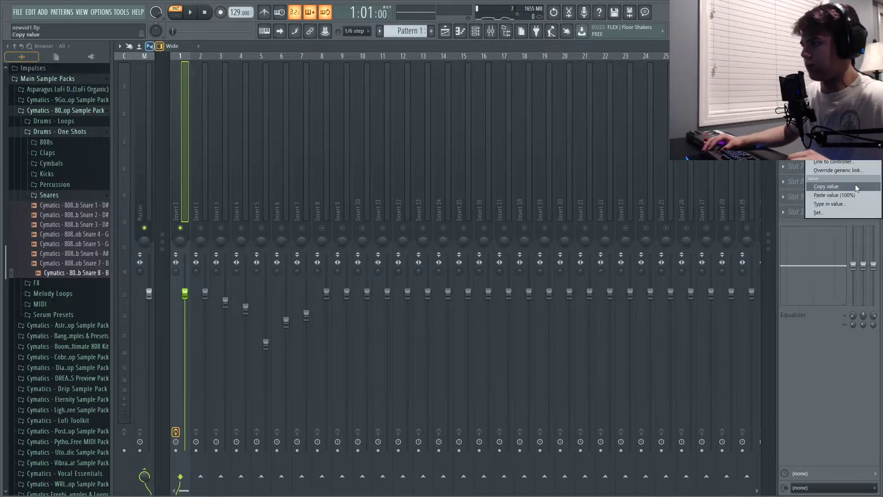
pyautogui.click(812, 77)
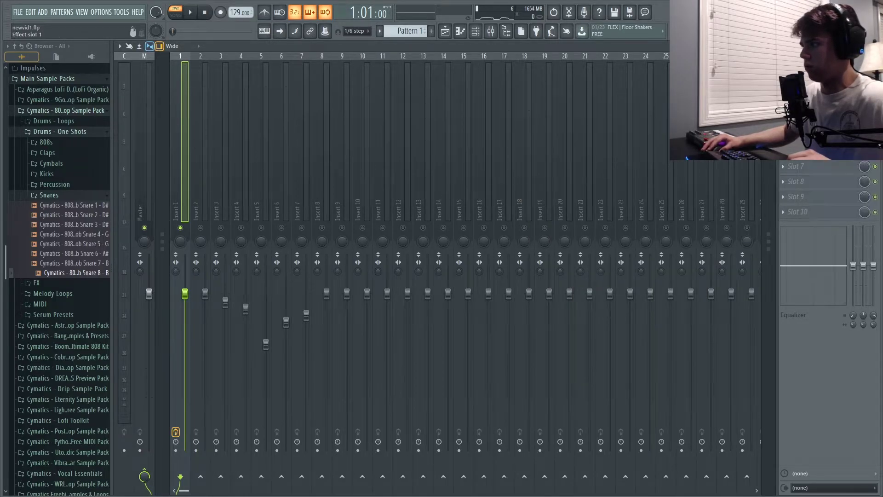
# - Open the playlist and split Pattern 1 by channel
pyautogui.click(445, 32)
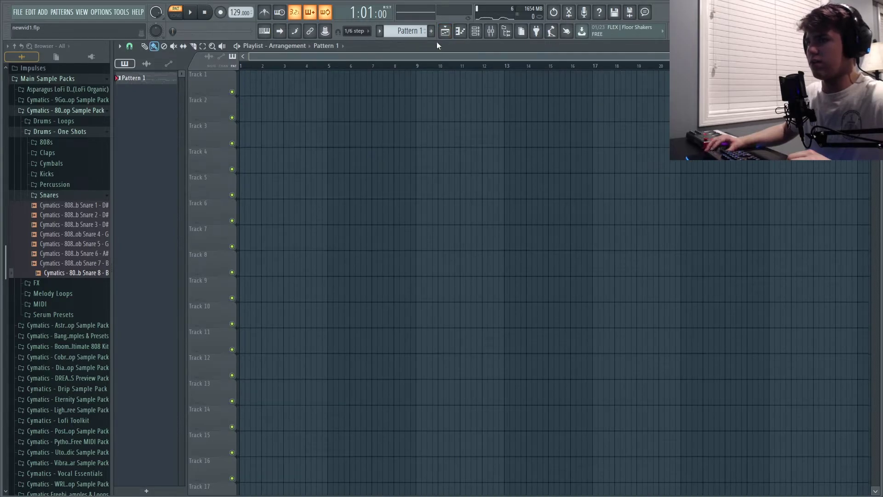
pyautogui.rightClick(150, 79)
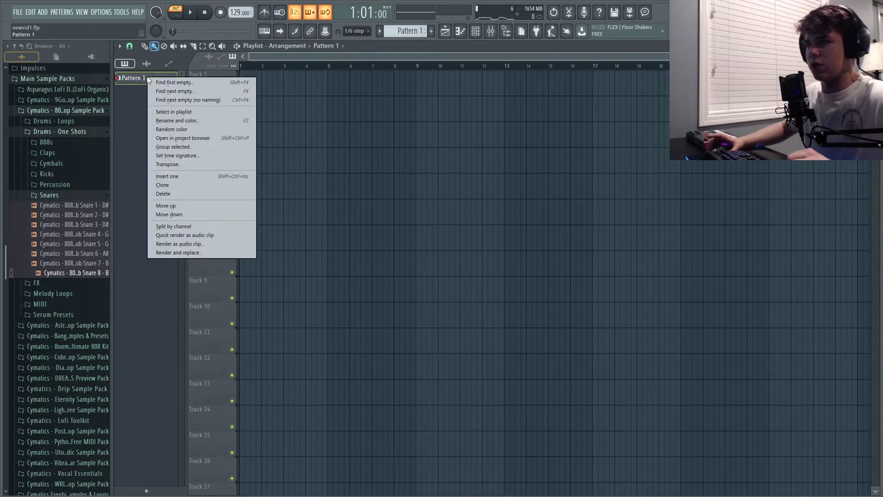
pyautogui.click(195, 228)
# - Place the eight split patterns at bar 1 on playlist tracks 1 to 8, from Omnisphere down to the 808 Mob snare
pyautogui.moveTo(155, 80); pyautogui.dragTo(241, 87)
pyautogui.moveTo(291, 106); pyautogui.dragTo(267, 133)
pyautogui.click(147, 107)
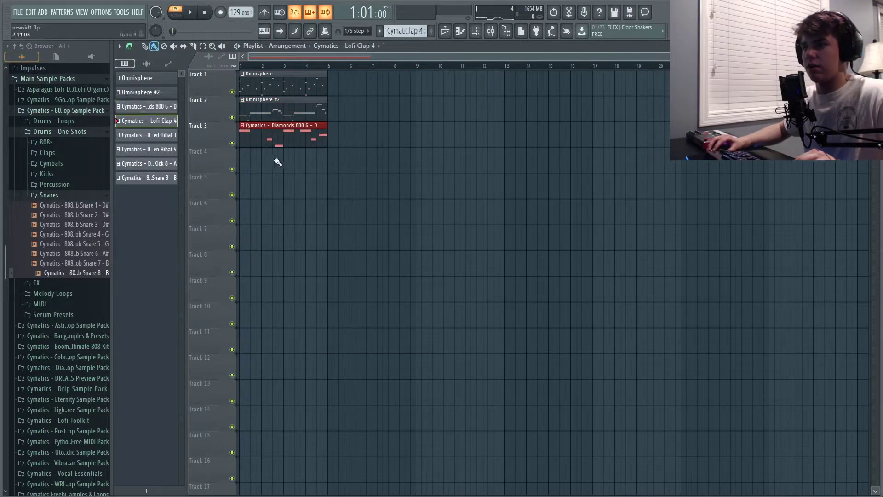
pyautogui.moveTo(282, 163); pyautogui.dragTo(244, 161)
pyautogui.moveTo(322, 188); pyautogui.dragTo(261, 215)
pyautogui.click(146, 149)
pyautogui.click(163, 165)
pyautogui.moveTo(271, 246); pyautogui.dragTo(246, 246)
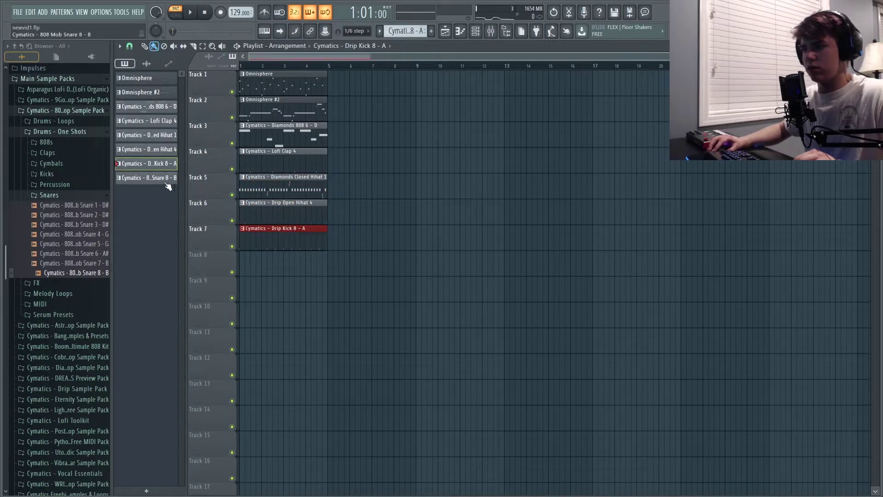
pyautogui.moveTo(292, 275); pyautogui.dragTo(240, 273)
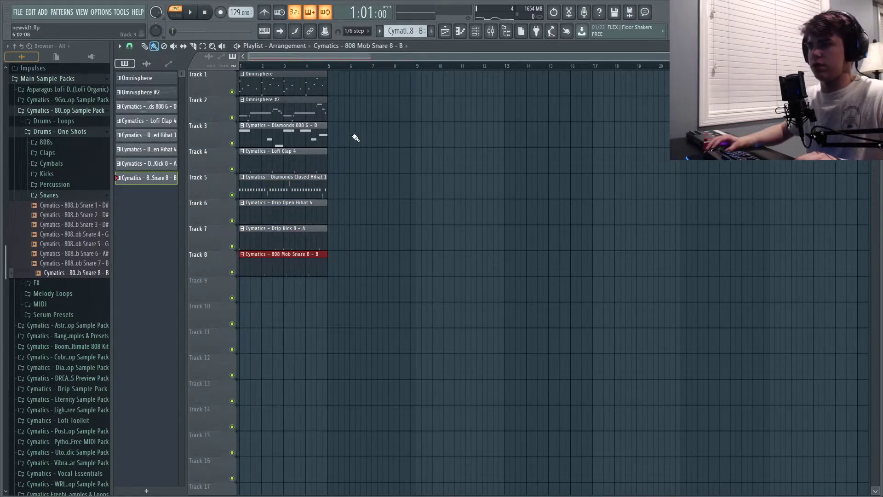
# - Move the clips on tracks 2 to 8 to bar 5, leaving Omnisphere at bar 1, and play the song
pyautogui.hotkey('ctrl', 'a')
pyautogui.moveTo(422, 119); pyautogui.dragTo(126, 361)
pyautogui.moveTo(268, 110); pyautogui.dragTo(356, 110)
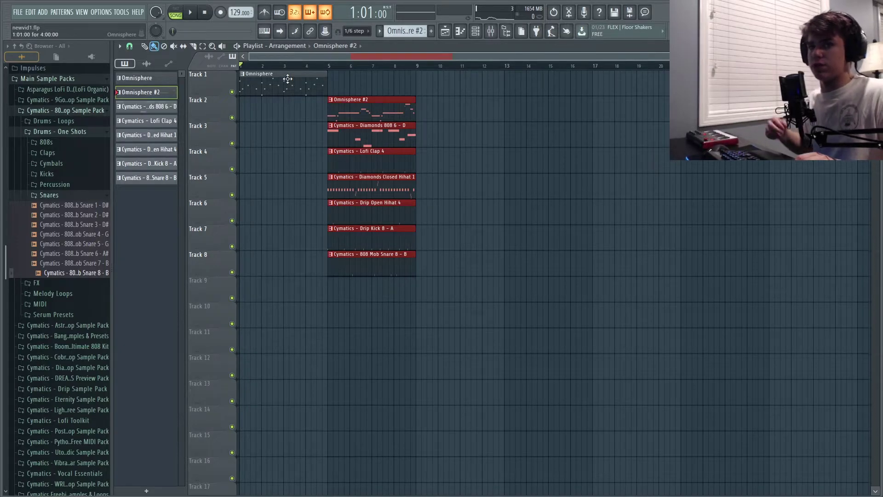
pyautogui.press('space')
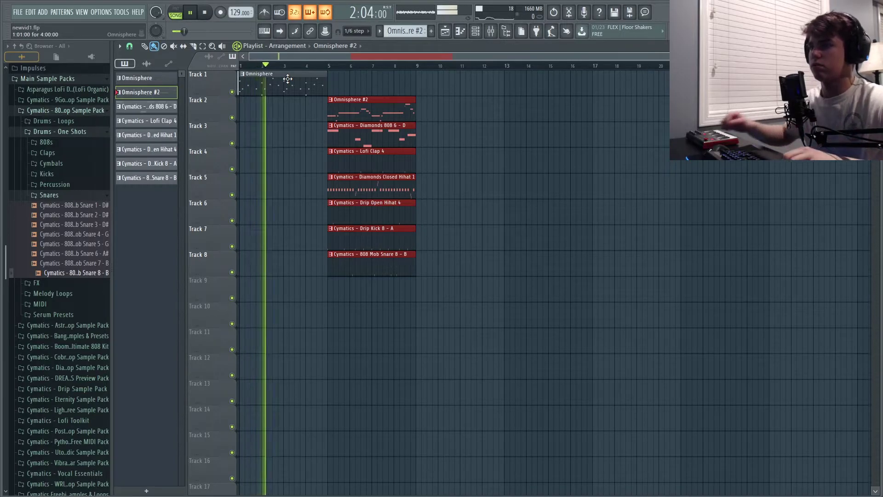
# - Move the 808 and drum clips on tracks 3 to 8 to bar 9 and stop playback
pyautogui.moveTo(437, 107); pyautogui.dragTo(348, 274)
pyautogui.moveTo(452, 121); pyautogui.dragTo(328, 275)
pyautogui.moveTo(351, 129); pyautogui.dragTo(440, 129)
pyautogui.press('space')
pyautogui.click(328, 92)
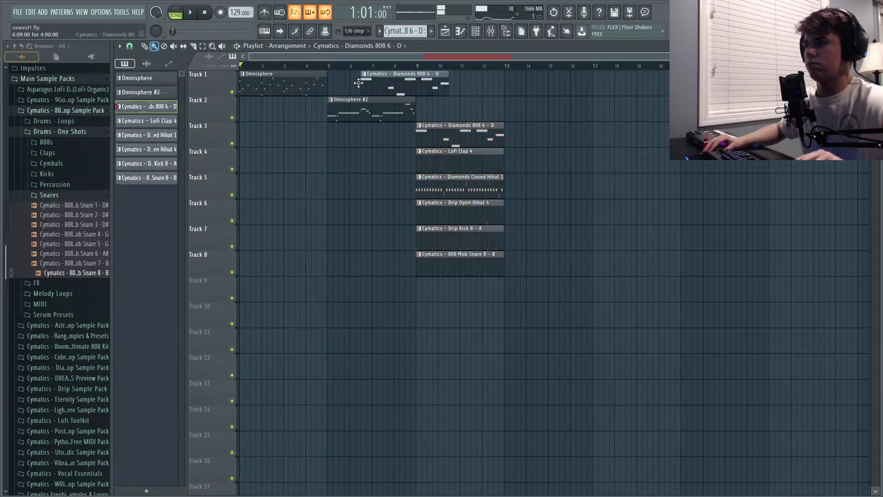
pyautogui.rightClick(315, 85)
pyautogui.moveTo(292, 82); pyautogui.dragTo(357, 81)
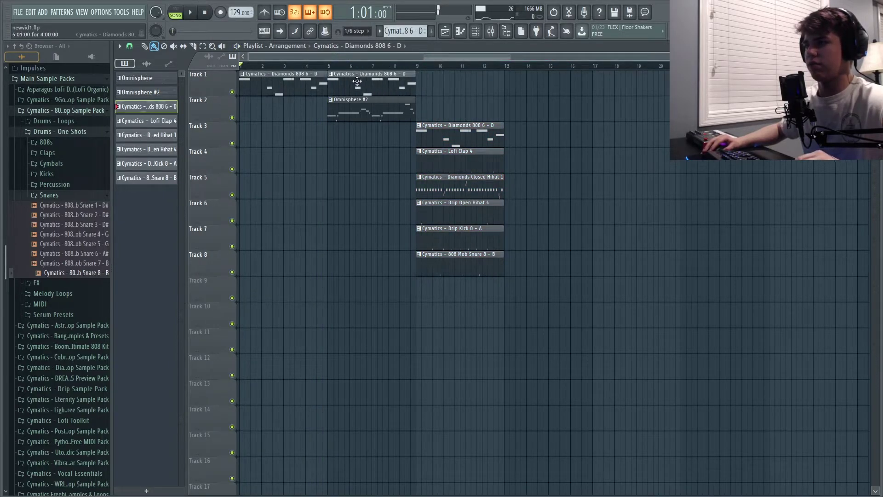
pyautogui.rightClick(376, 89)
pyautogui.rightClick(294, 88)
# - Place Omnisphere clips on track 1 at bars 1 and 5 and start playback
pyautogui.moveTo(229, 82); pyautogui.dragTo(243, 83)
pyautogui.click(345, 85)
pyautogui.press('space')
# - Turn off the solo on mixer insert 1 and lower insert 2's volume to about 91% (-2.2 dB)
pyautogui.press('F9')
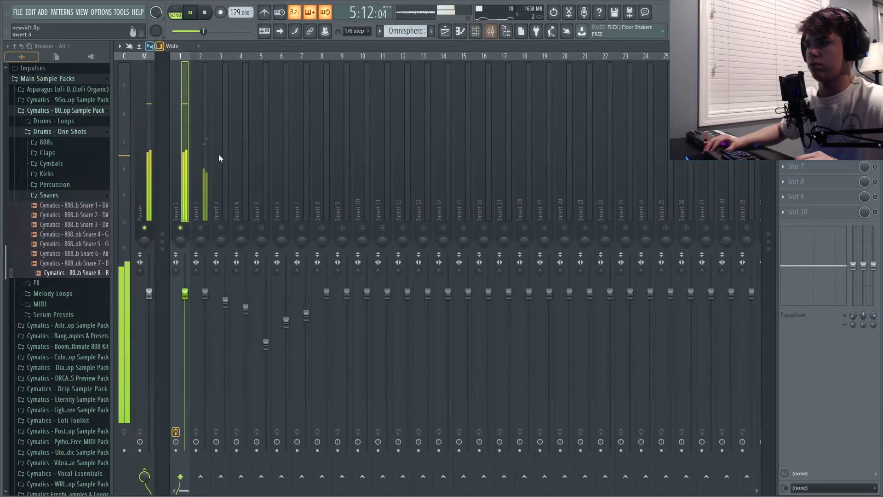
pyautogui.rightClick(181, 228)
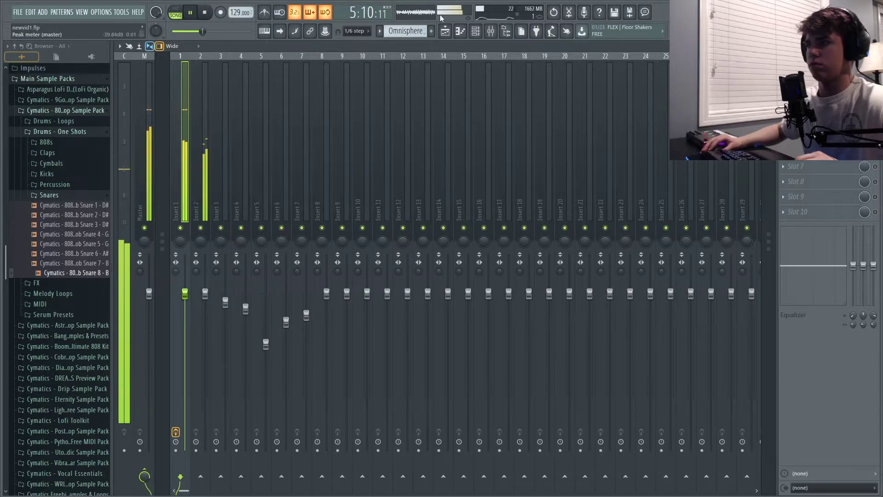
pyautogui.moveTo(201, 293); pyautogui.dragTo(205, 334)
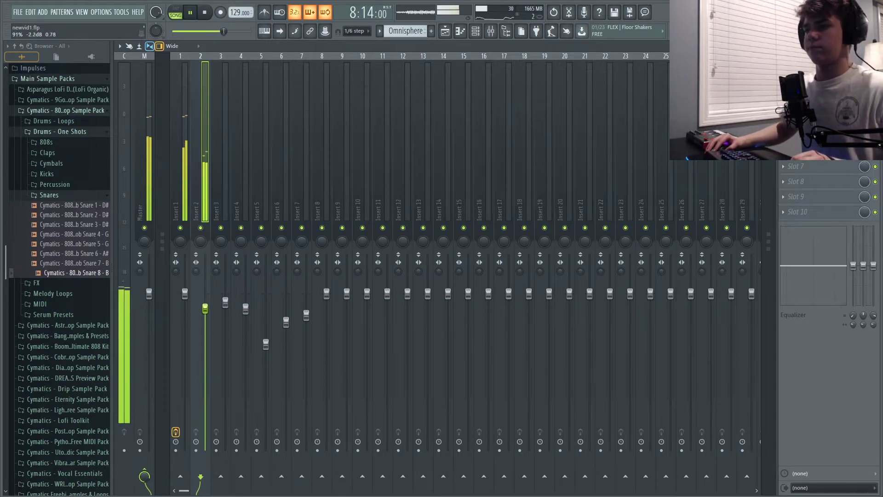
# - Duplicate the 808 and drum clips on playlist tracks 3 to 8 to bar 13 and stop playback
pyautogui.click(445, 31)
pyautogui.moveTo(496, 120); pyautogui.dragTo(413, 326)
pyautogui.hotkey('ctrl', 'b')
pyautogui.press('space')
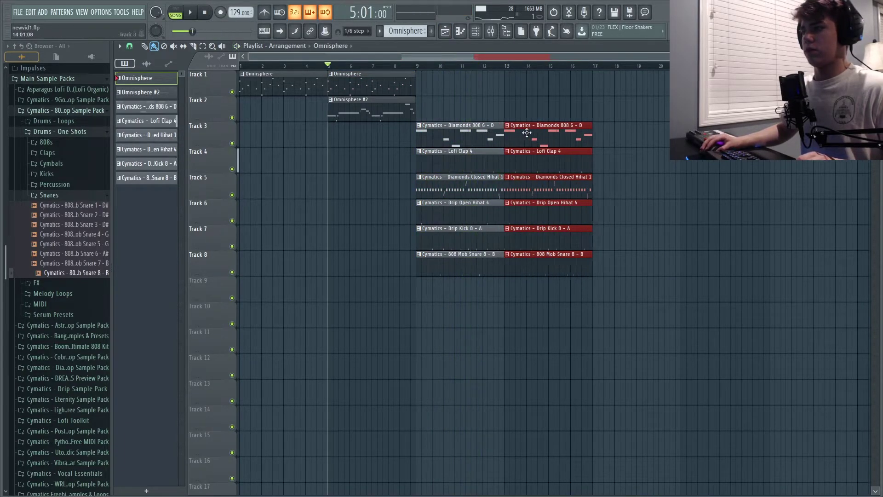
# - Duplicate the bar 5 Omnisphere and Omnisphere #2 clips on tracks 1 and 2 to bars 9 and 13, and play from bar 9
pyautogui.moveTo(465, 75); pyautogui.dragTo(239, 120)
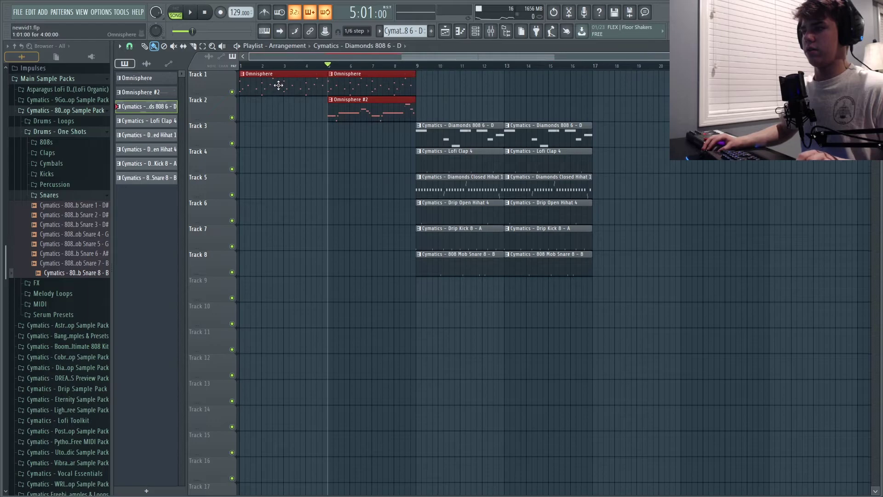
pyautogui.moveTo(453, 85)
pyautogui.mouseDown()
pyautogui.moveTo(370, 105)
pyautogui.moveTo(472, 78)
pyautogui.moveTo(457, 82)
pyautogui.moveTo(544, 78)
pyautogui.mouseUp()
pyautogui.scroll(-1, 544, 83)
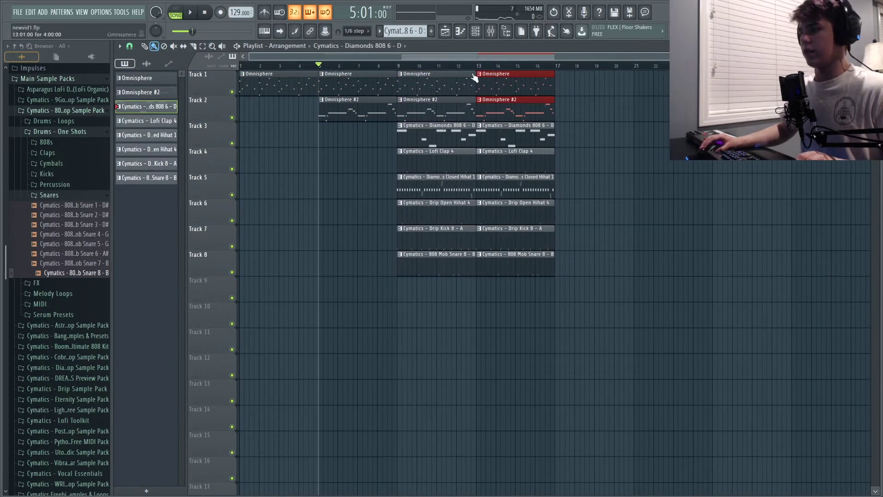
pyautogui.click(400, 67)
pyautogui.press('space')
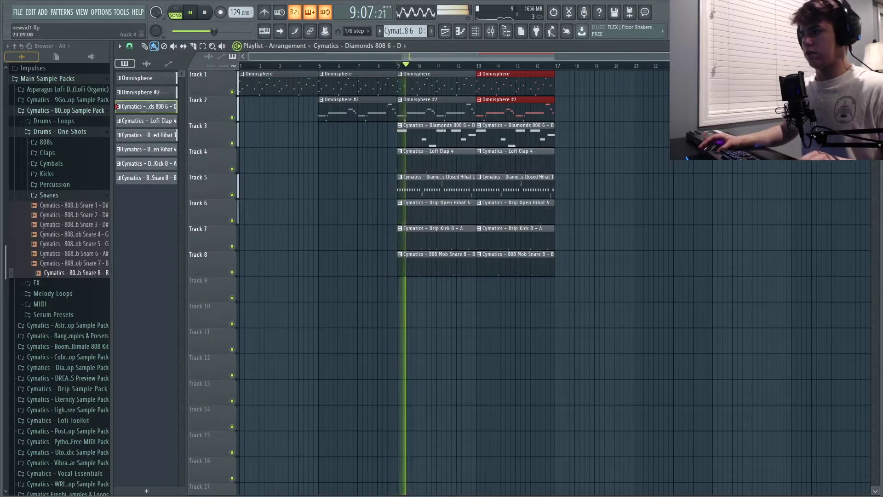
# - Delete the Omnisphere #2 clips at bars 5 and 9 on track 2 and play back the arrangement
pyautogui.moveTo(623, 75); pyautogui.dragTo(434, 114)
pyautogui.rightClick(445, 112)
pyautogui.press('space')
pyautogui.rightClick(369, 106)
pyautogui.press('space')
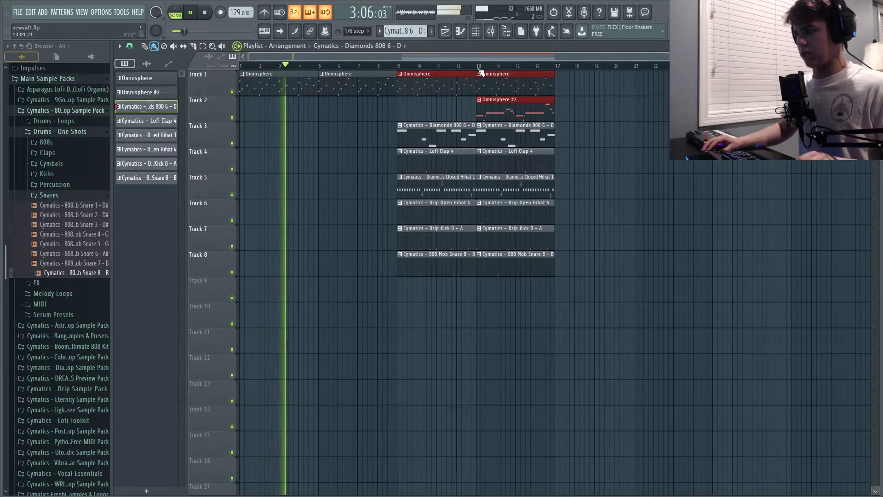
pyautogui.press('space')
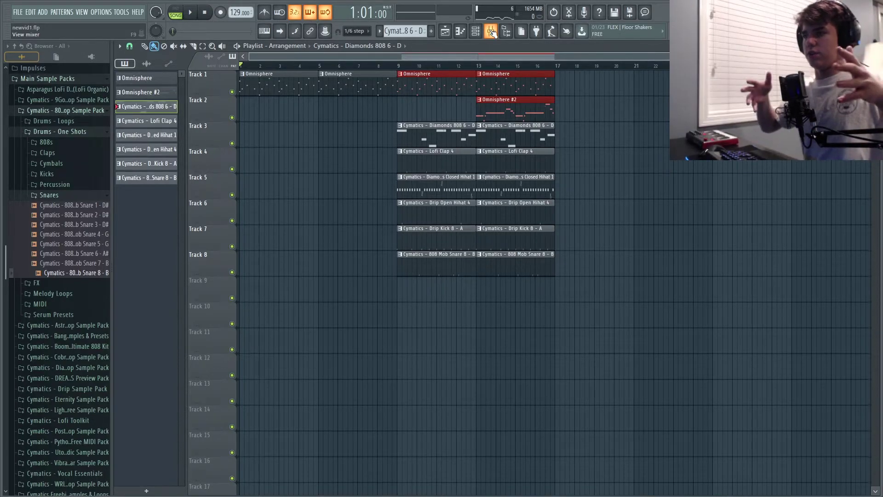
# - Create a playlist automation clip for the mute/solo switch of HalfTime on mixer insert 1
pyautogui.press('space')
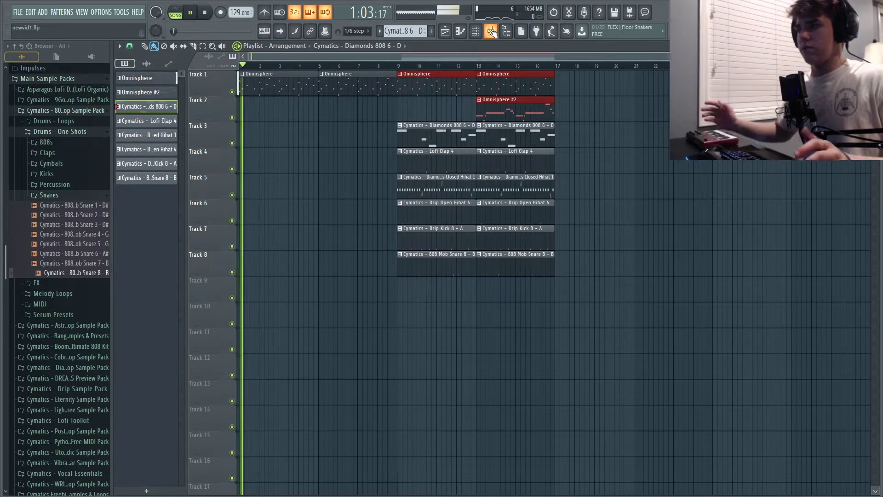
pyautogui.click(402, 65)
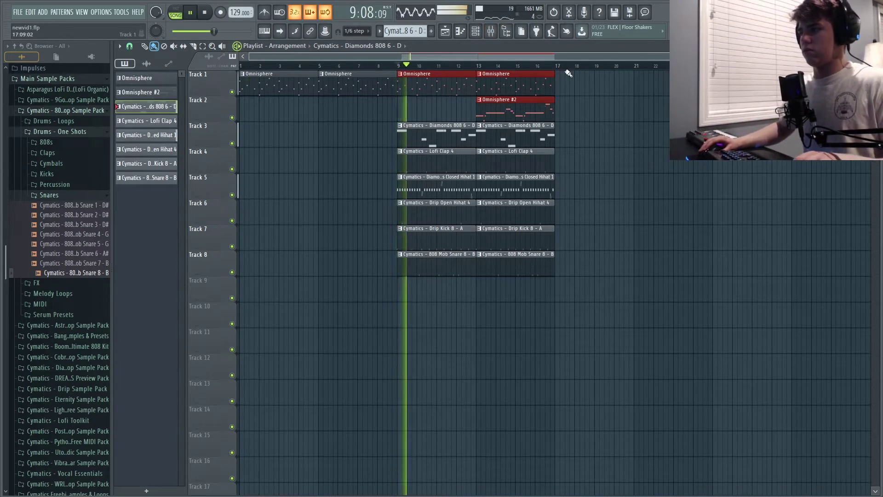
pyautogui.press('space')
pyautogui.click(491, 31)
pyautogui.click(187, 192)
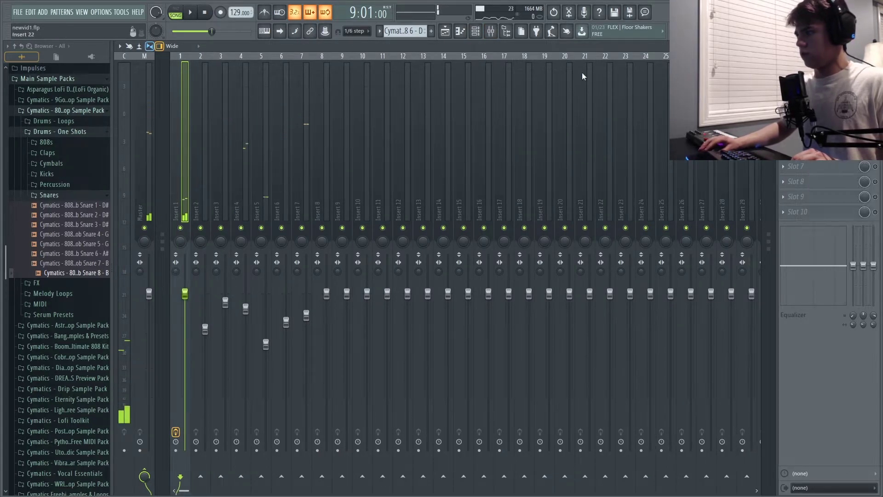
pyautogui.click(446, 32)
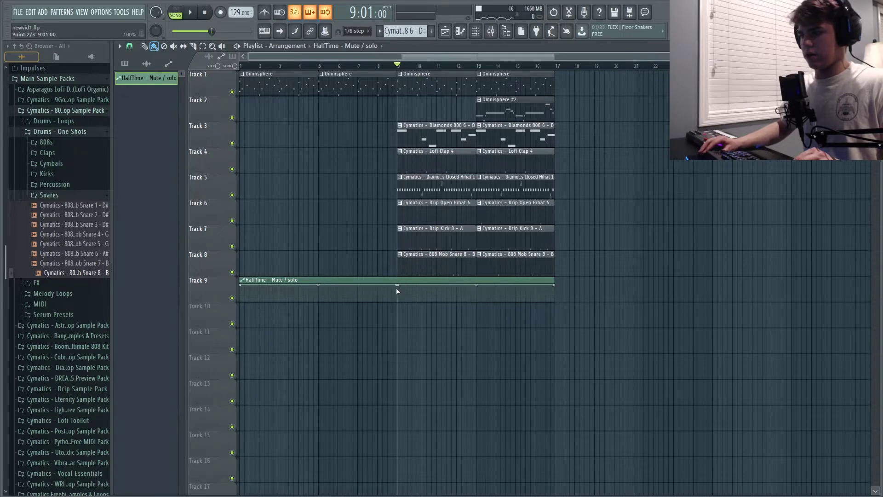
# - Shape the HalfTime mute automation to drop abruptly to its lowest value from bar 9 onward, and play it back
pyautogui.press('space')
pyautogui.moveTo(555, 284); pyautogui.dragTo(556, 302)
pyautogui.press('space')
pyautogui.press('space')
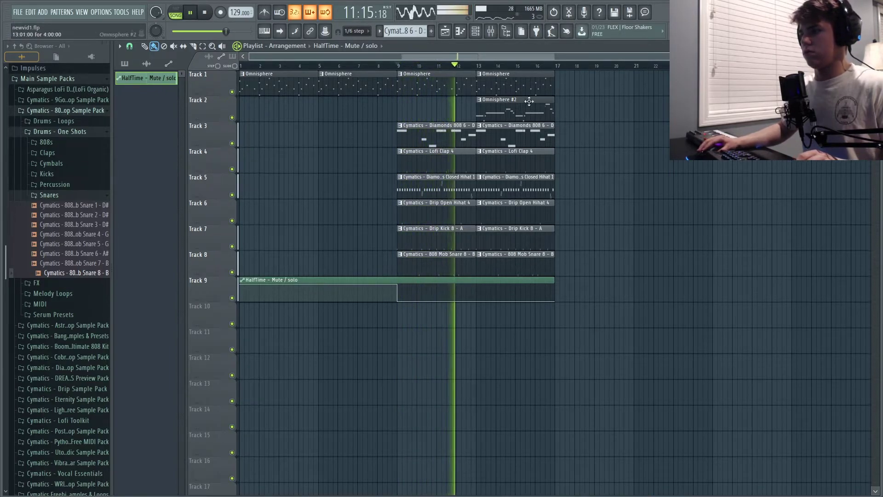
# - Move the Omnisphere #2 clip to bar 17 and duplicate the bar 9 to 16 clips on tracks 1 and 3 to 8 to bar 17
pyautogui.moveTo(519, 112); pyautogui.dragTo(596, 112)
pyautogui.moveTo(540, 90); pyautogui.dragTo(398, 267)
pyautogui.hotkey('ctrl', 'b')
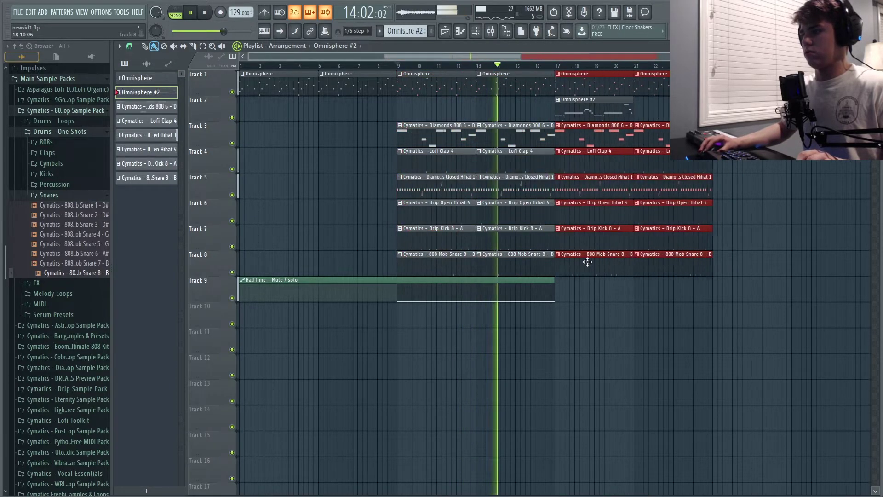
# - Duplicate the Omnisphere #2 clip to bar 21 and extend the HalfTime automation clip on track 9 to bar 25
pyautogui.keyDown('ctrl'); pyautogui.click(595, 111); pyautogui.keyUp('ctrl')
pyautogui.hotkey('ctrl', 'b')
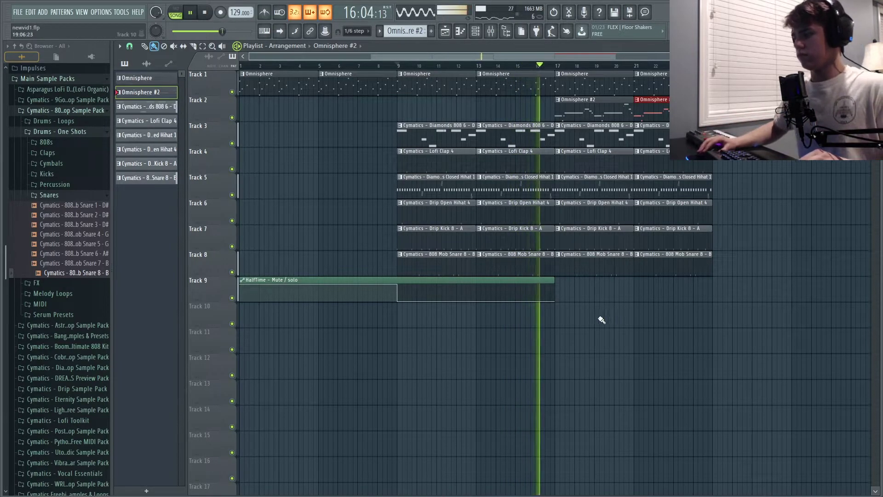
pyautogui.moveTo(549, 276); pyautogui.dragTo(713, 276)
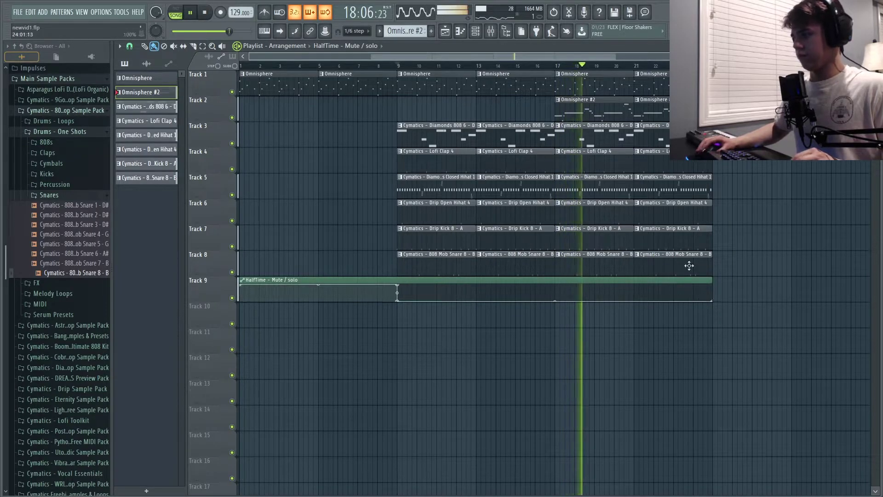
# - Lower the volumes of mixer inserts 3, 5, 6, 7 and 8, with insert 3 at about 76% (-5.6 dB)
pyautogui.click(500, 34)
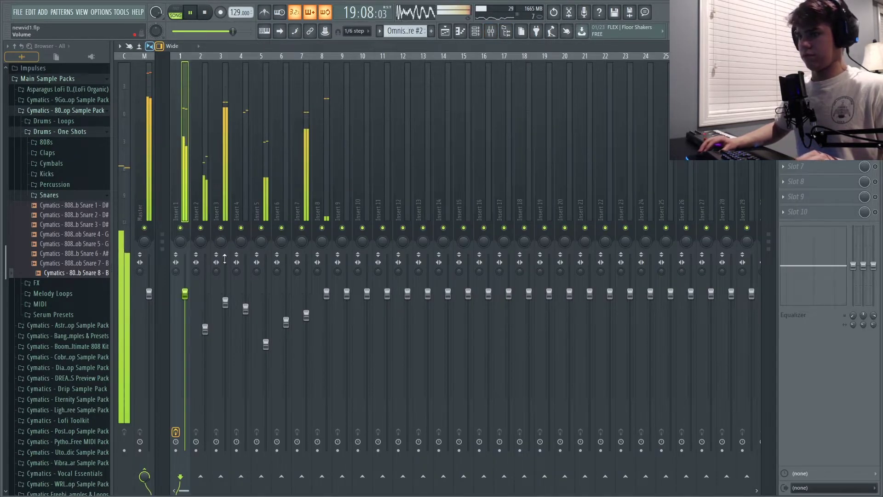
pyautogui.moveTo(225, 301); pyautogui.dragTo(225, 324)
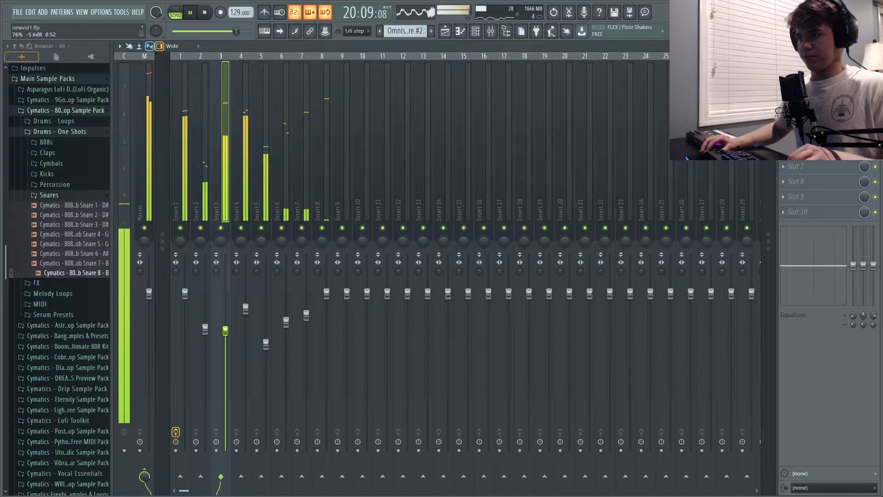
pyautogui.moveTo(307, 315); pyautogui.dragTo(307, 329)
pyautogui.moveTo(327, 293); pyautogui.dragTo(326, 332)
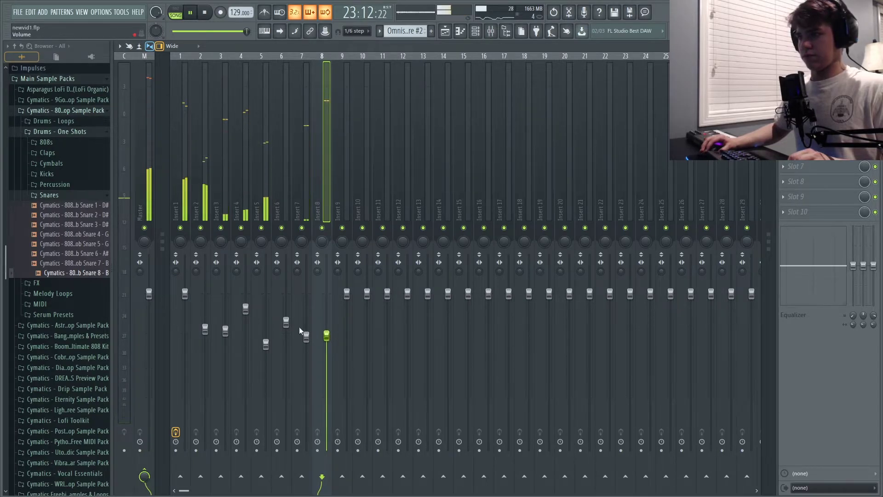
pyautogui.moveTo(266, 343); pyautogui.dragTo(266, 350)
pyautogui.moveTo(286, 322); pyautogui.dragTo(286, 330)
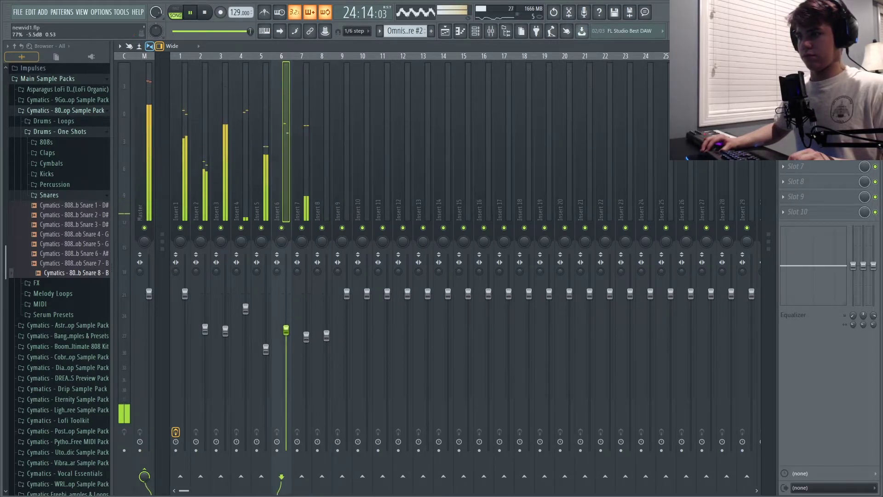
# - Set playlist bars 17 to 24 as the playback loop and return to the mixer
pyautogui.click(452, 31)
pyautogui.moveTo(556, 66); pyautogui.dragTo(712, 66)
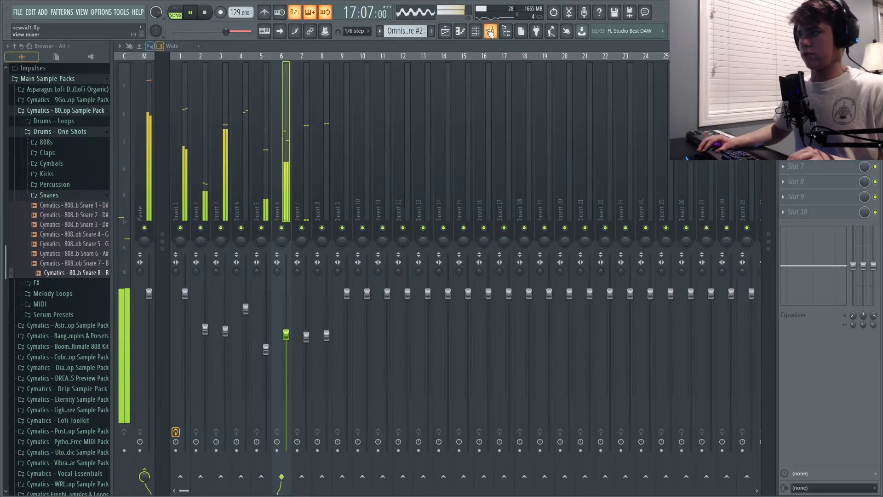
pyautogui.click(476, 31)
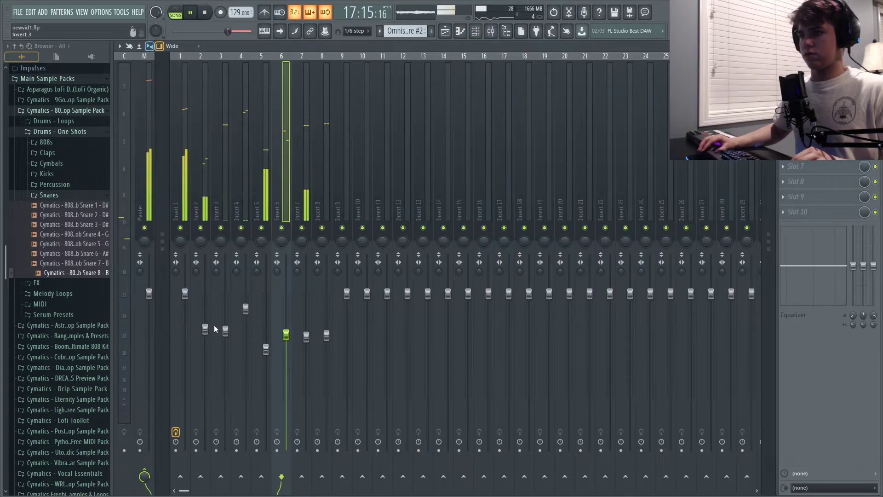
# - Raise the volumes of mixer inserts 2 and 3 and lower insert 1's volume
pyautogui.moveTo(205, 329); pyautogui.dragTo(205, 321)
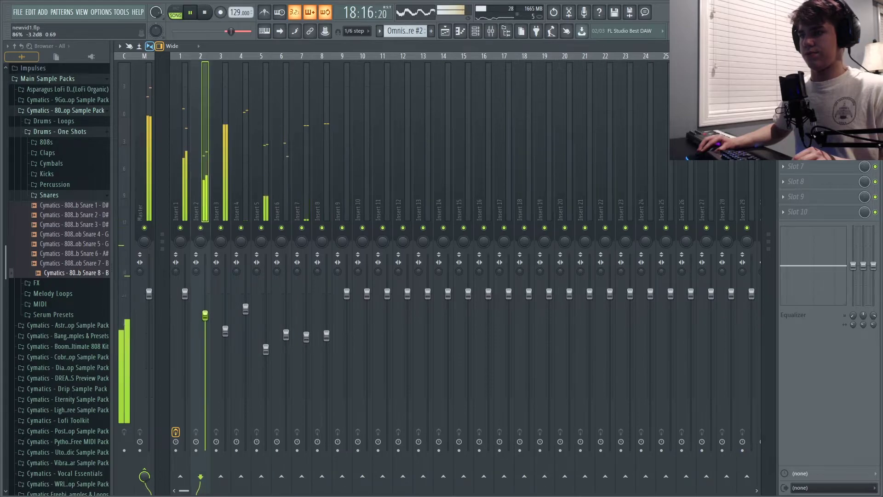
pyautogui.moveTo(185, 294); pyautogui.dragTo(185, 311)
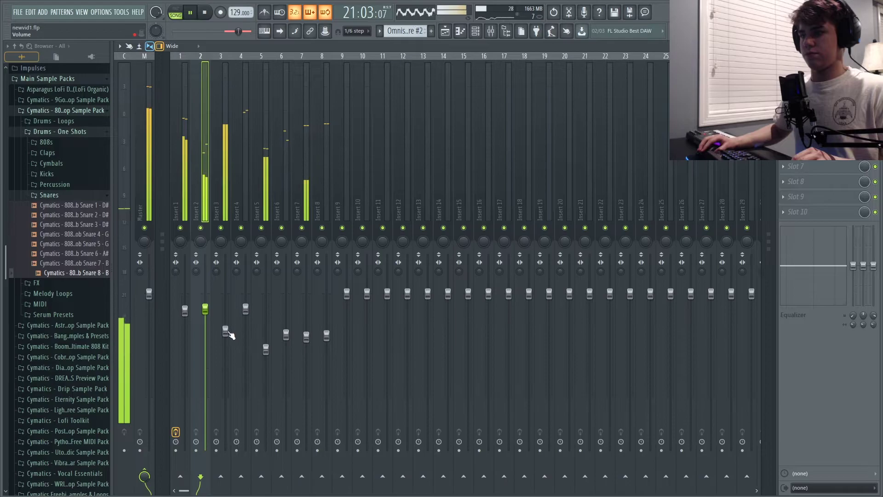
pyautogui.moveTo(225, 331); pyautogui.dragTo(225, 320)
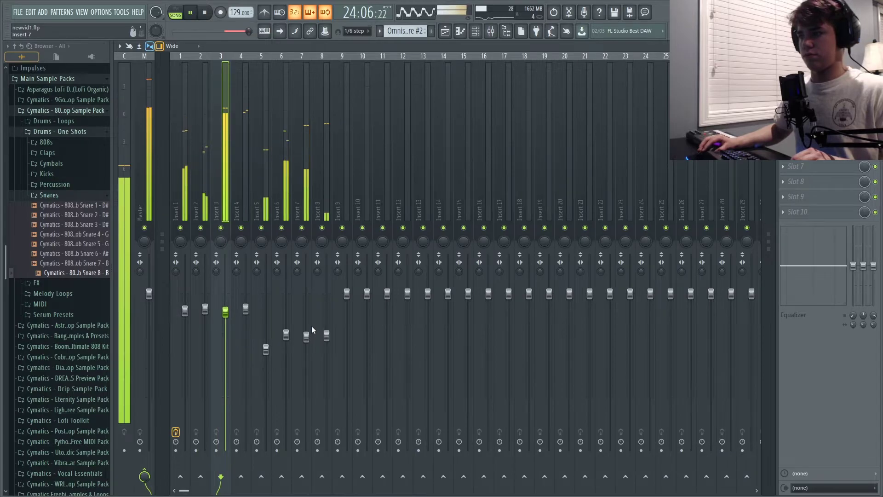
# - Raise the volumes of insert 7 to about 75% (-5.8 dB), insert 5 to about 68% (-7.7 dB), and insert 4 slightly
pyautogui.moveTo(307, 336); pyautogui.dragTo(307, 332)
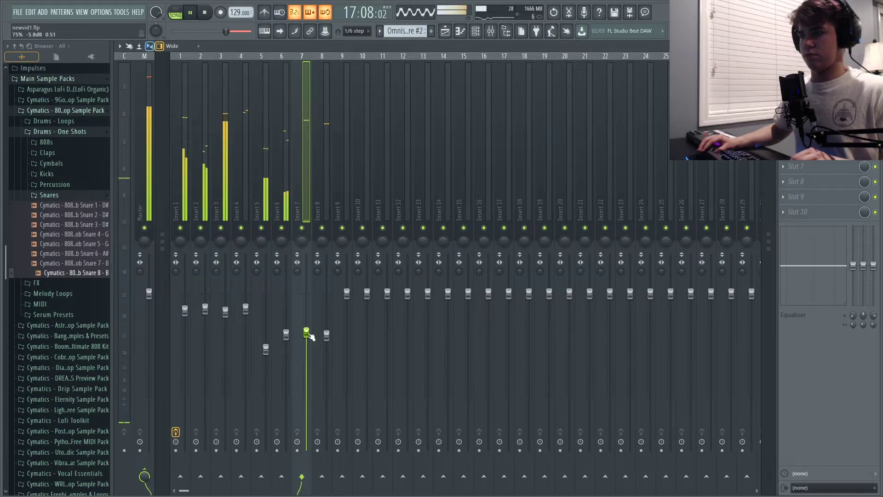
pyautogui.moveTo(246, 309); pyautogui.dragTo(245, 303)
pyautogui.moveTo(266, 349); pyautogui.dragTo(266, 344)
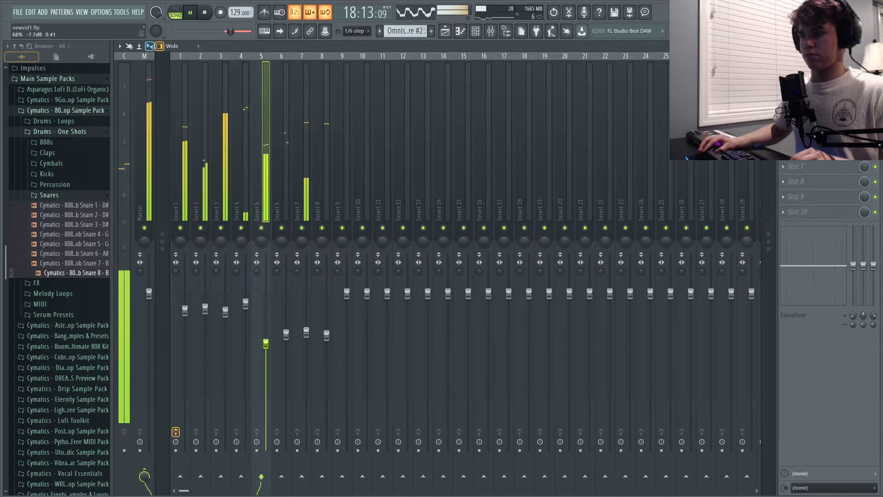
# - Readjust insert 3's volume and lower inserts 2, 7 and 5, with insert 5 at about 65% (-8.6 dB)
pyautogui.click(150, 119)
pyautogui.moveTo(226, 311); pyautogui.dragTo(226, 320)
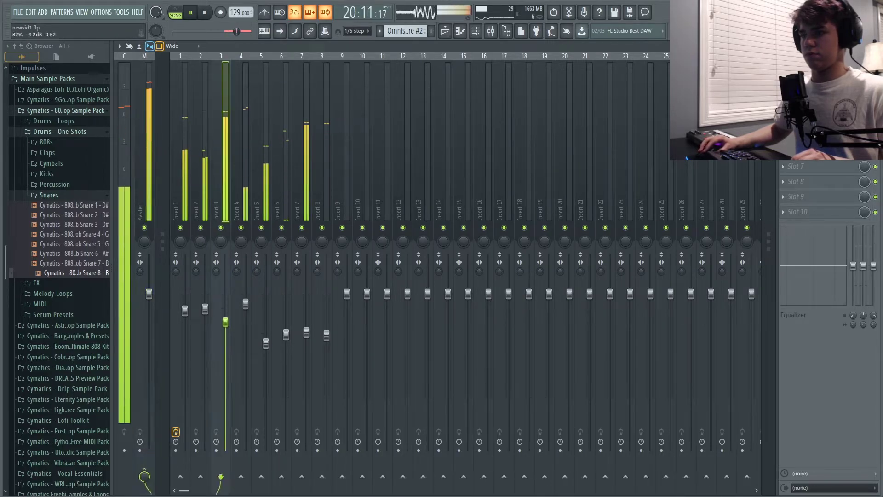
pyautogui.moveTo(313, 339); pyautogui.dragTo(266, 349)
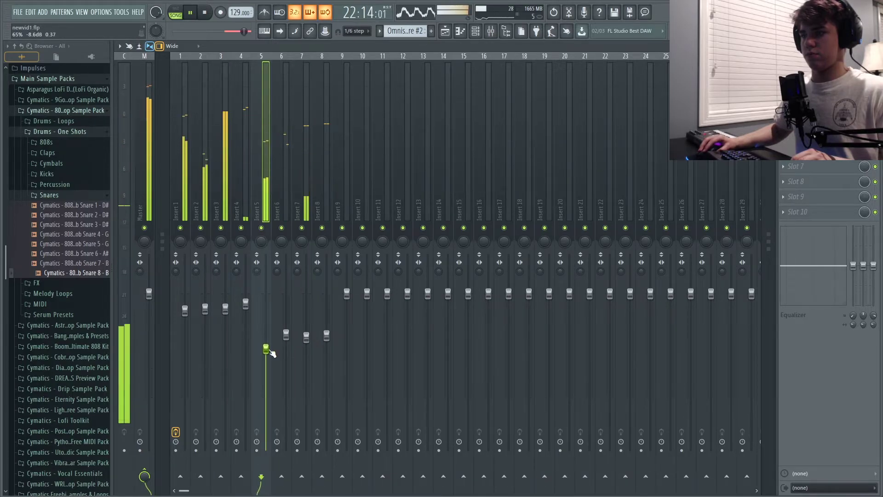
pyautogui.click(206, 309)
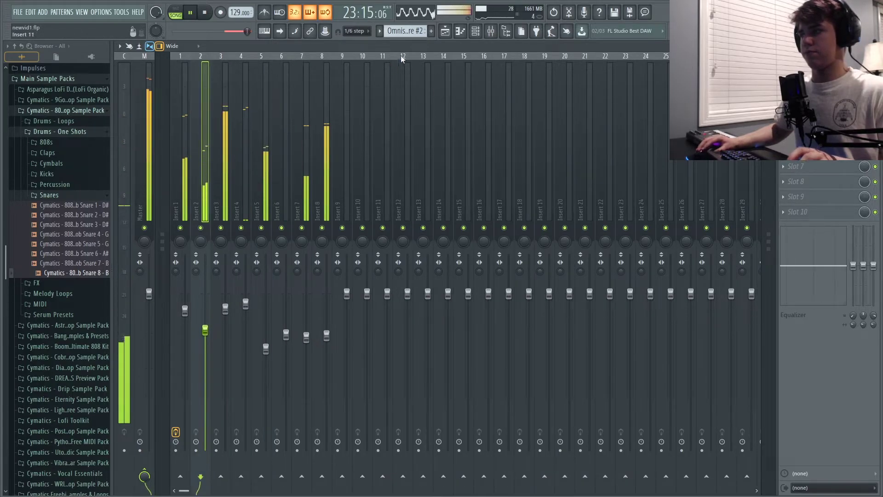
# - Duplicate the bar 17 to 24 Omnisphere, Omnisphere #2 and 808 clips on tracks 1 to 3 to bar 25 and play them
pyautogui.press('F5')
pyautogui.press('space')
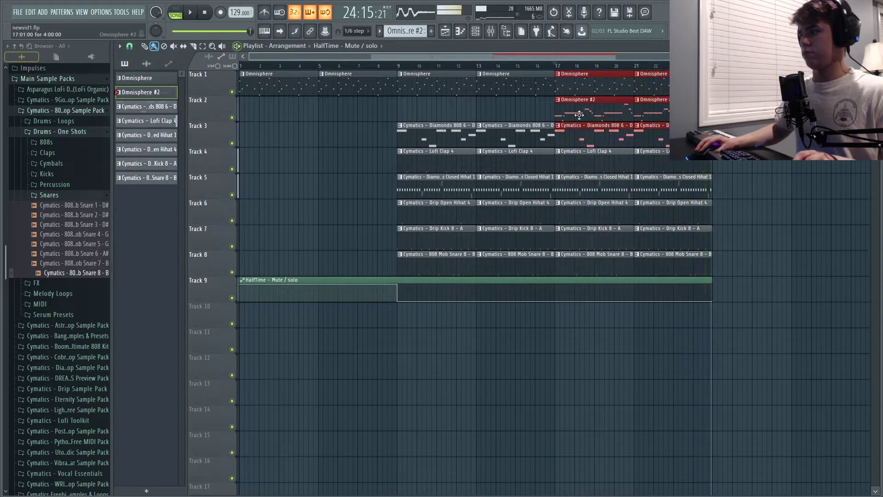
pyautogui.press('space')
pyautogui.scroll(-3, 743, 86)
pyautogui.press('space')
pyautogui.press('space')
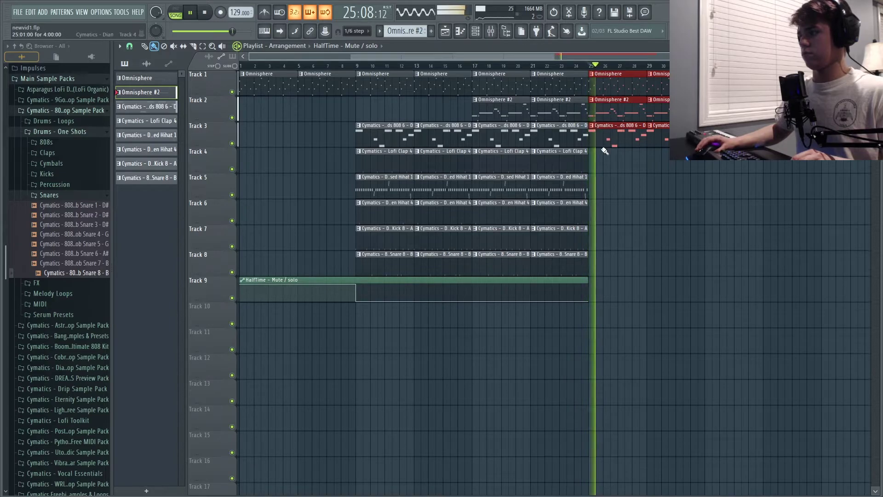
# - Add a Lofi Clap 4 clip on track 4 at bar 25, trim its start to halfway through bar 26, and play it
pyautogui.click(632, 168)
pyautogui.rightClick(658, 135)
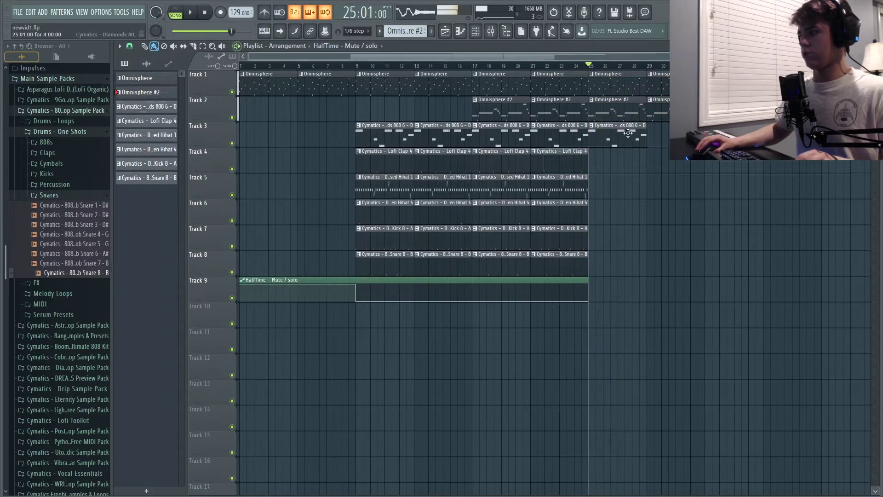
pyautogui.press('space')
pyautogui.click(612, 160)
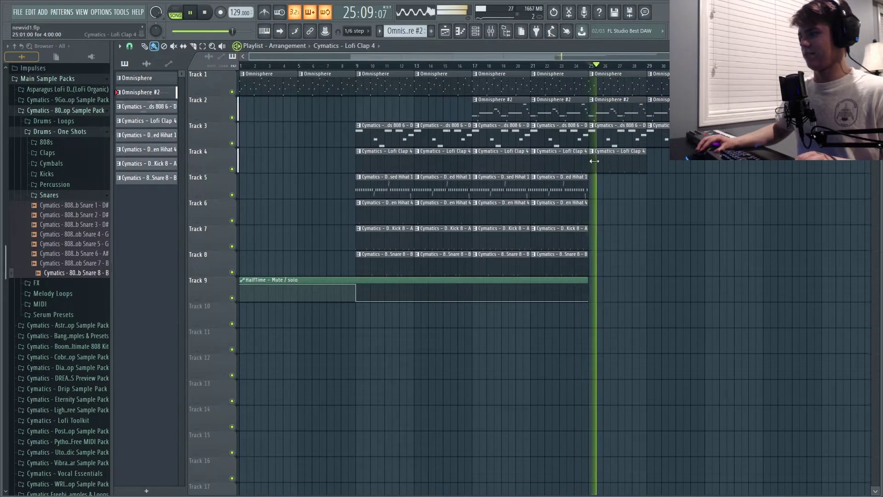
pyautogui.press('space')
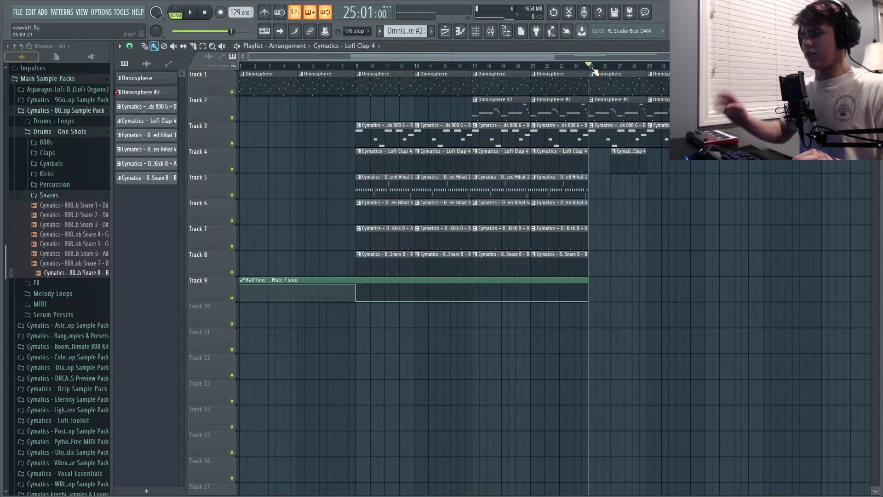
pyautogui.press('space')
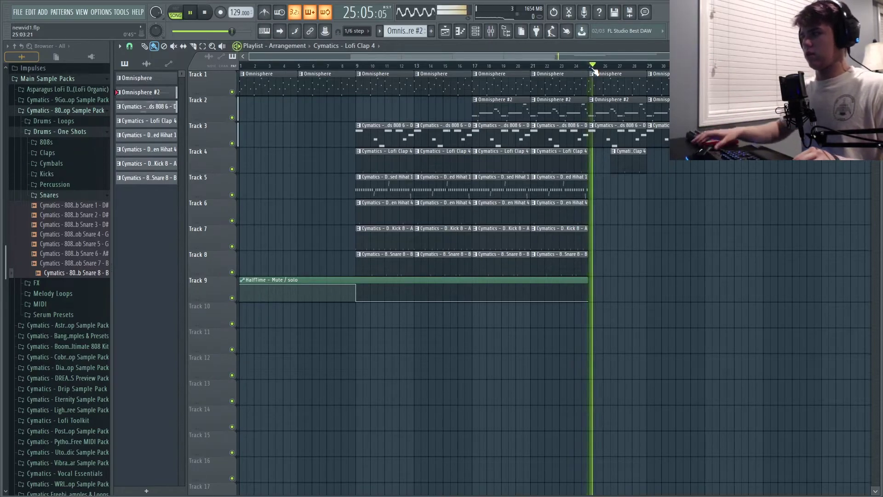
# - Add a Diamonds Closed Hihat 1 clip on track 5 at bar 25 and trim its start to halfway through bar 26
pyautogui.click(520, 176)
pyautogui.click(593, 189)
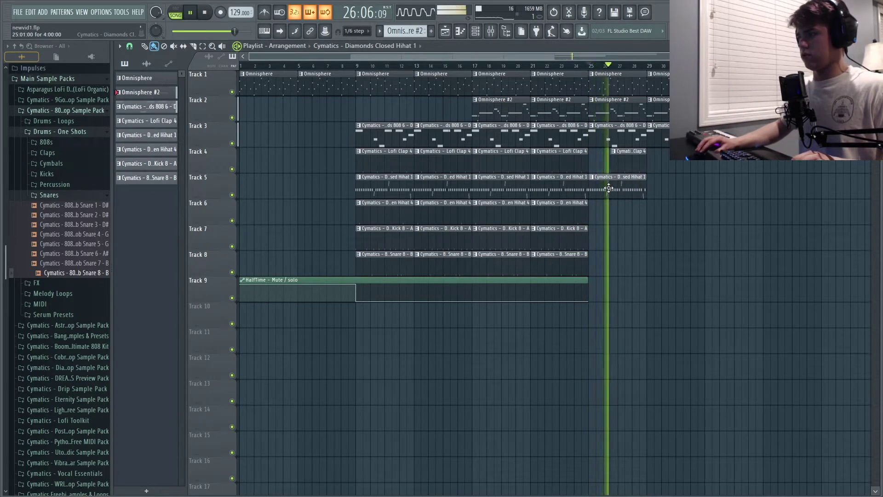
pyautogui.moveTo(594, 193); pyautogui.dragTo(612, 190)
pyautogui.press('space')
pyautogui.scroll(5, 614, 69)
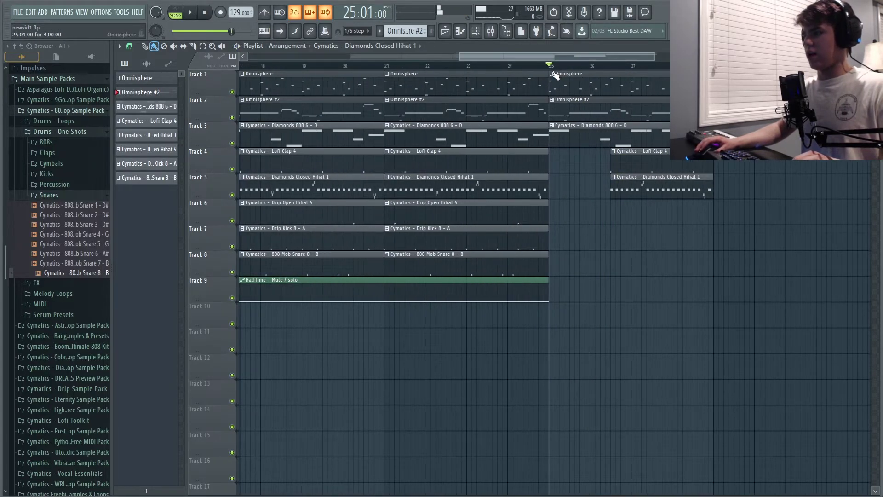
# - Add a Drip Kick 8 clip on track 7 at bar 25, trim its start to halfway through bar 26, and play it
pyautogui.press('space')
pyautogui.press('space')
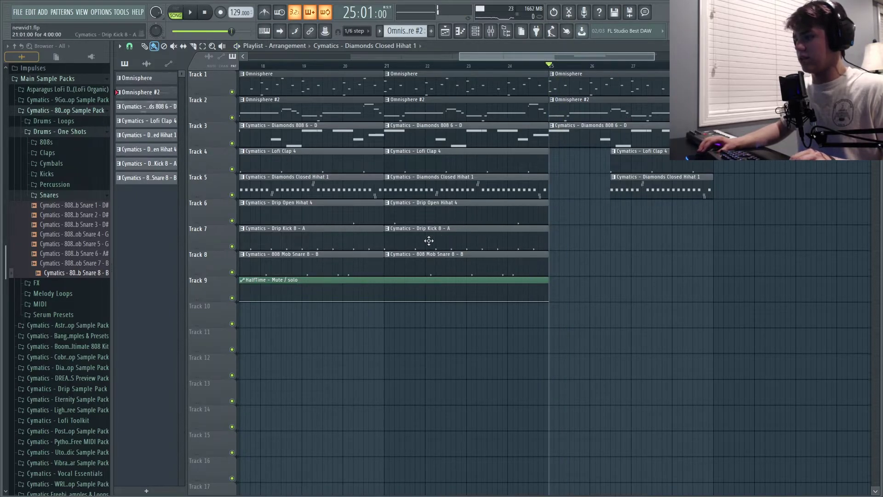
pyautogui.moveTo(429, 240); pyautogui.dragTo(608, 244)
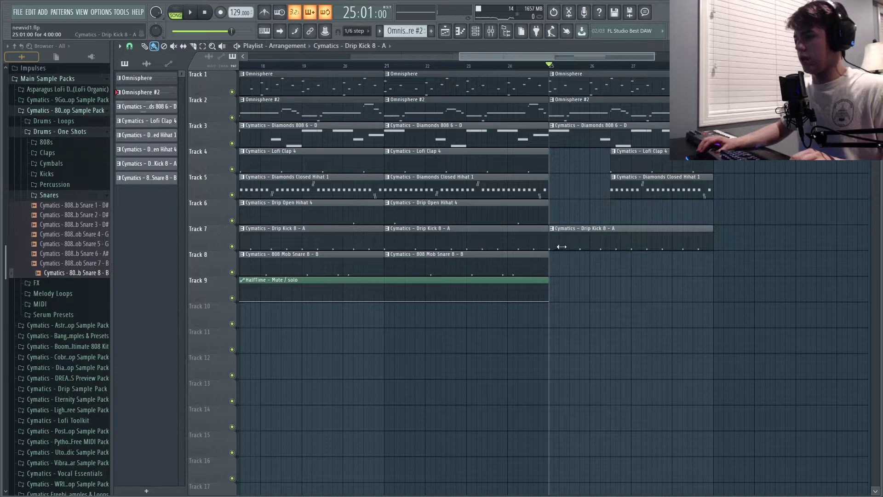
pyautogui.press('space')
# - Duplicate the Lofi Clap 4, Diamonds Closed Hihat 1 and Drip Kick 8 clips to bar 29 on tracks 4, 5 and 7
pyautogui.moveTo(562, 171); pyautogui.dragTo(511, 184)
pyautogui.moveTo(451, 167); pyautogui.dragTo(780, 167)
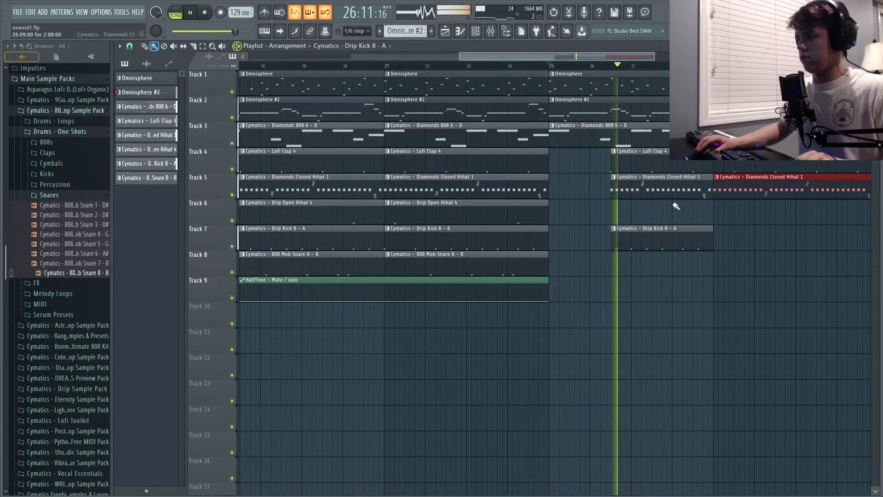
pyautogui.moveTo(425, 238); pyautogui.dragTo(750, 239)
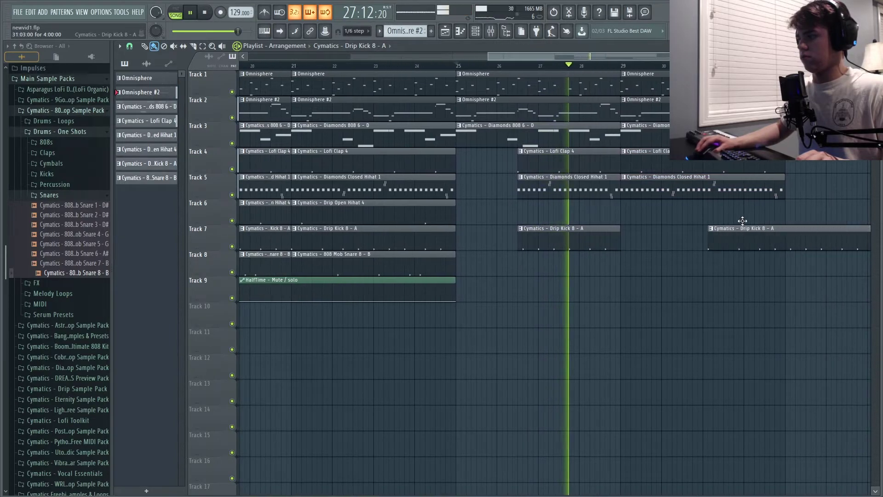
# - Duplicate the bar 25 to 32 Omnisphere clips to bar 33 and remove the Omnisphere #2 clips from bars 25 to 32
pyautogui.scroll(-2, 662, 217)
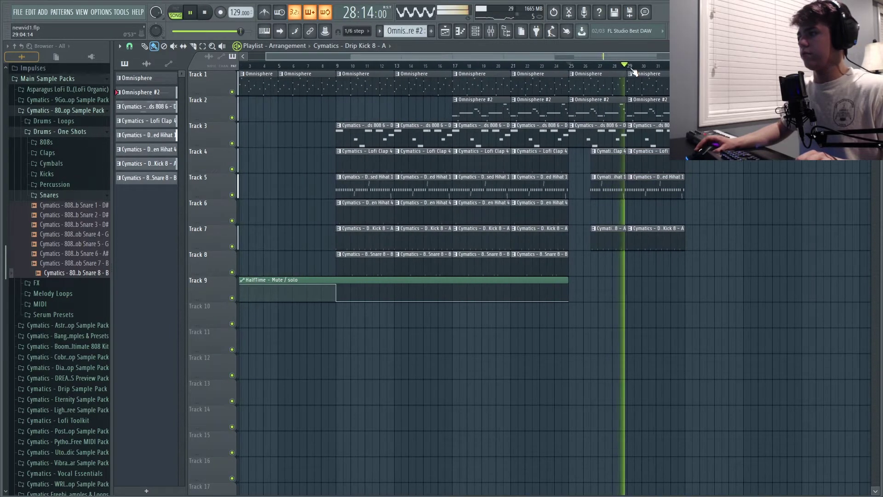
pyautogui.scroll(-3, 617, 89)
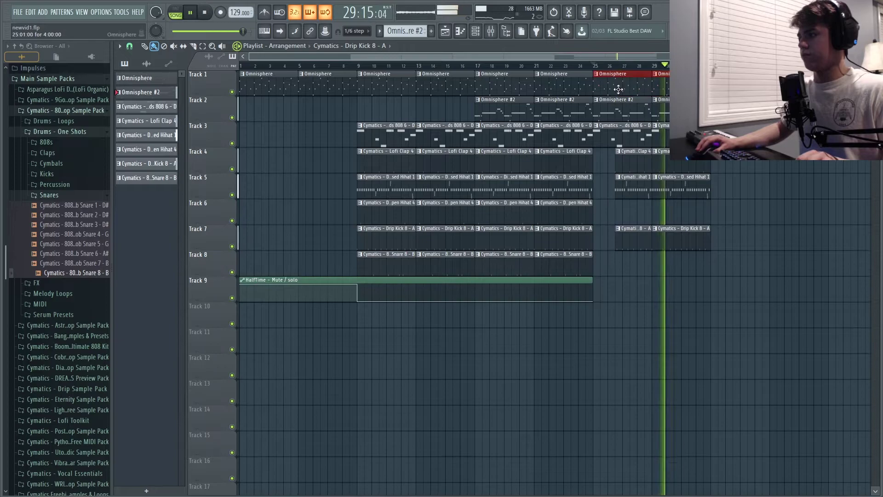
pyautogui.press('space')
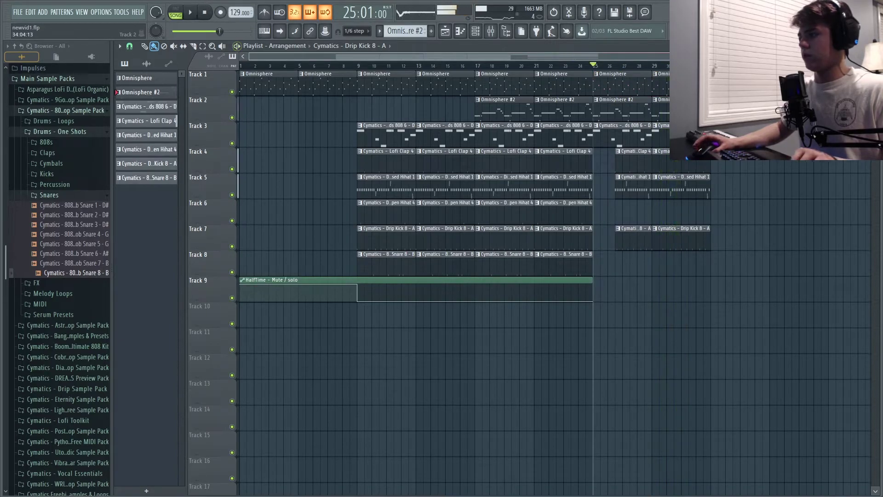
pyautogui.press('space')
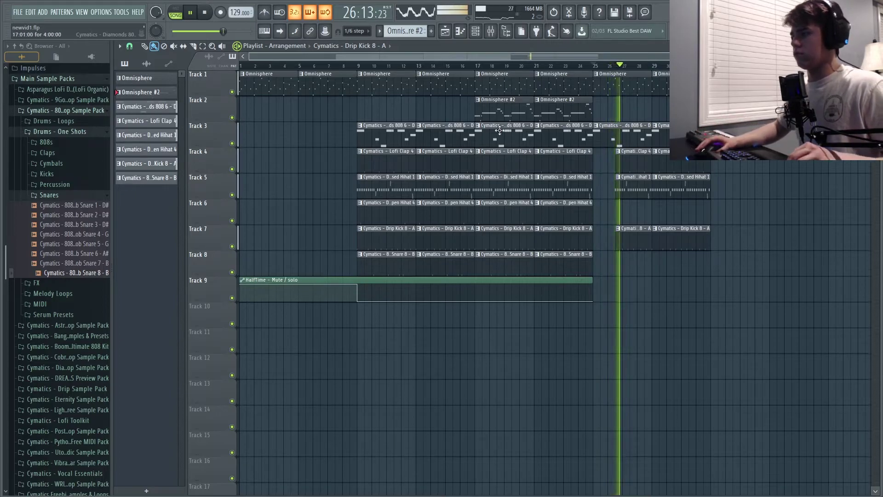
# - Duplicate the closed hihat, Lofi Clap and 808 Mob Snare clips across bars 33 to 40 and play from bar 33
pyautogui.moveTo(592, 189); pyautogui.dragTo(736, 185)
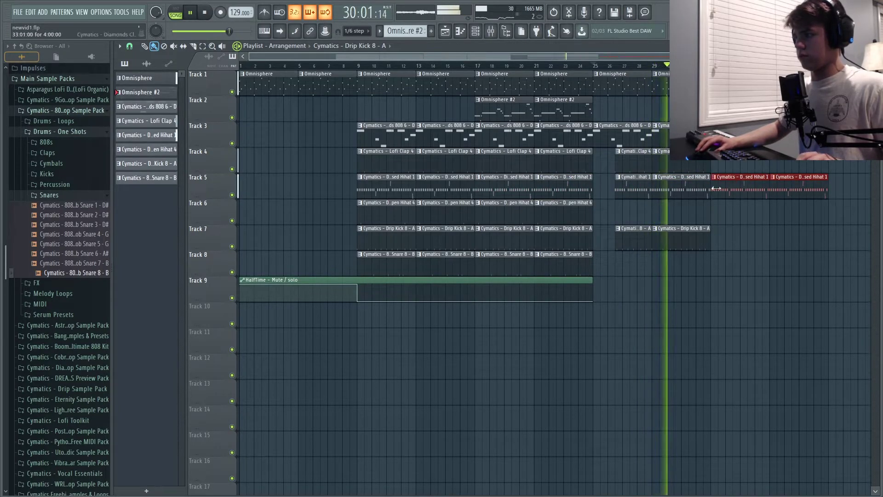
pyautogui.moveTo(602, 165); pyautogui.dragTo(706, 158)
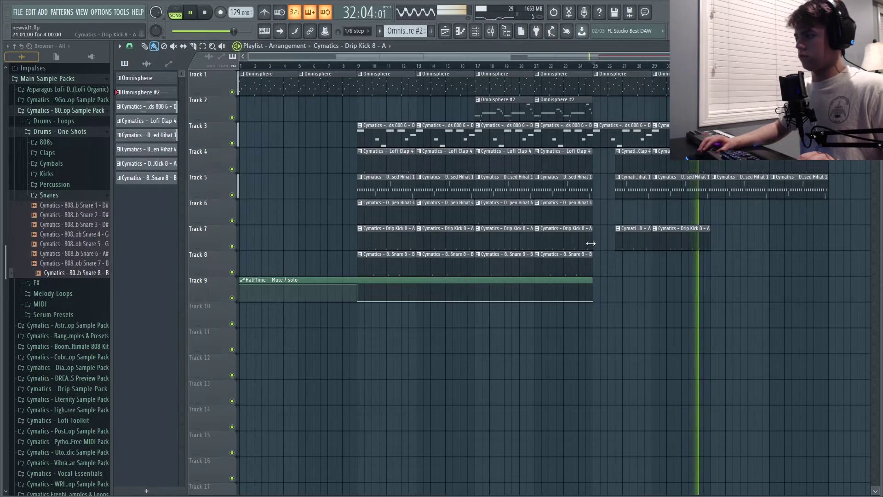
pyautogui.moveTo(611, 247); pyautogui.dragTo(743, 266)
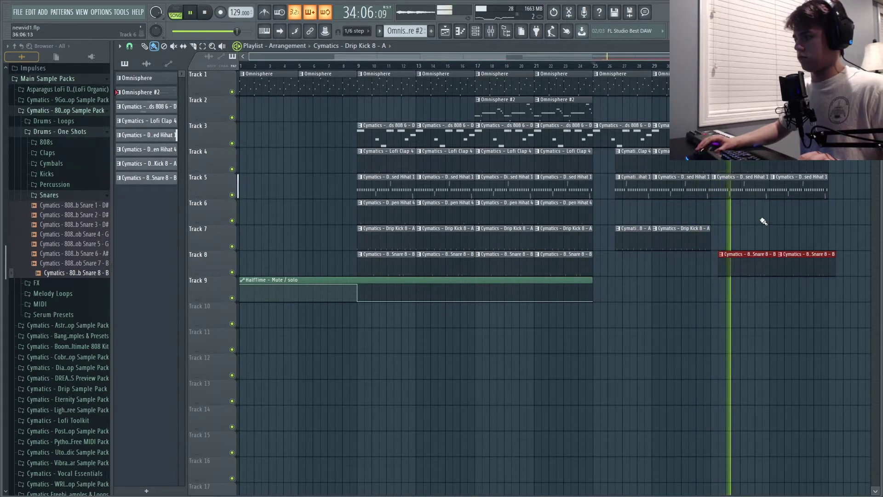
pyautogui.press('space')
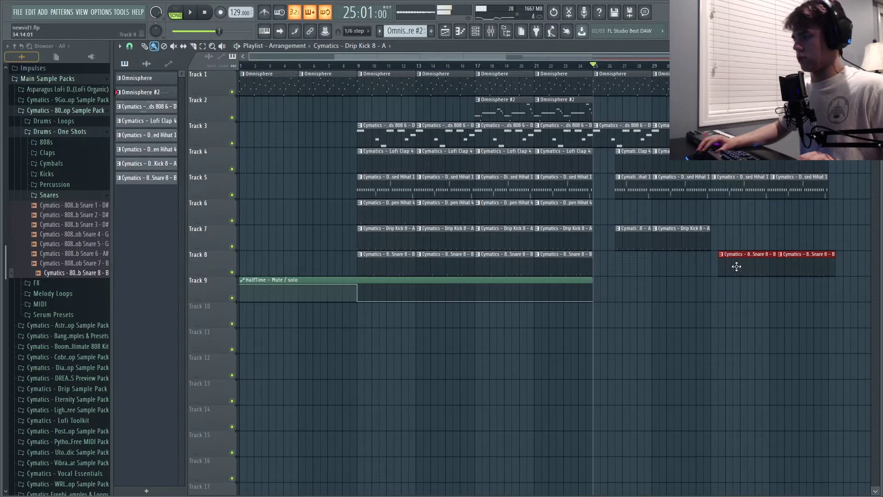
pyautogui.click(715, 66)
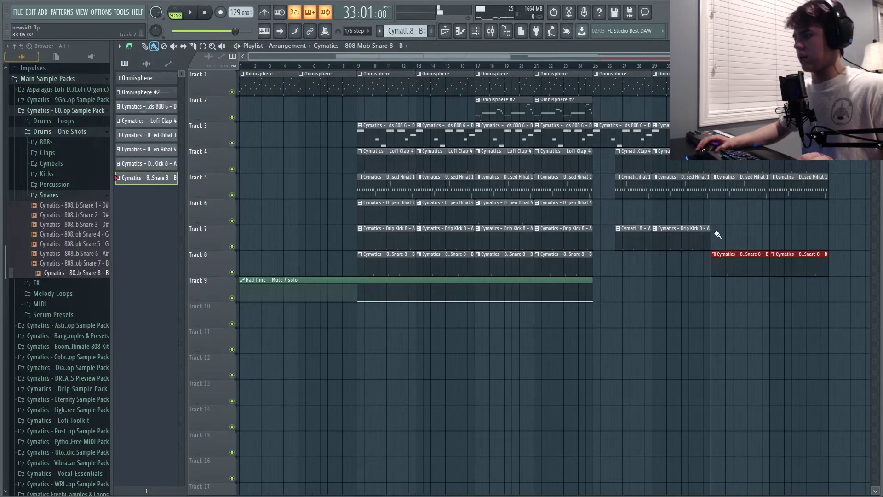
pyautogui.press('space')
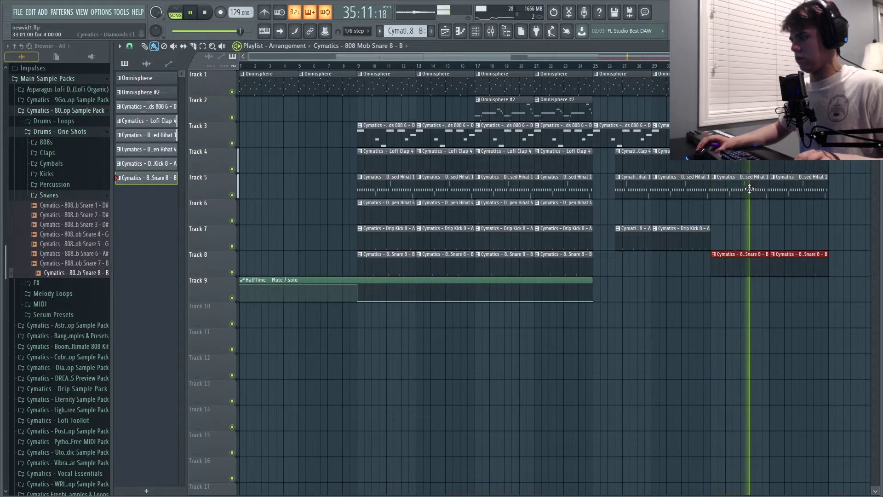
# - Add a Drip Open Hihat 4 clip on track 6 at bar 37 and stop playback
pyautogui.moveTo(614, 201); pyautogui.dragTo(801, 217)
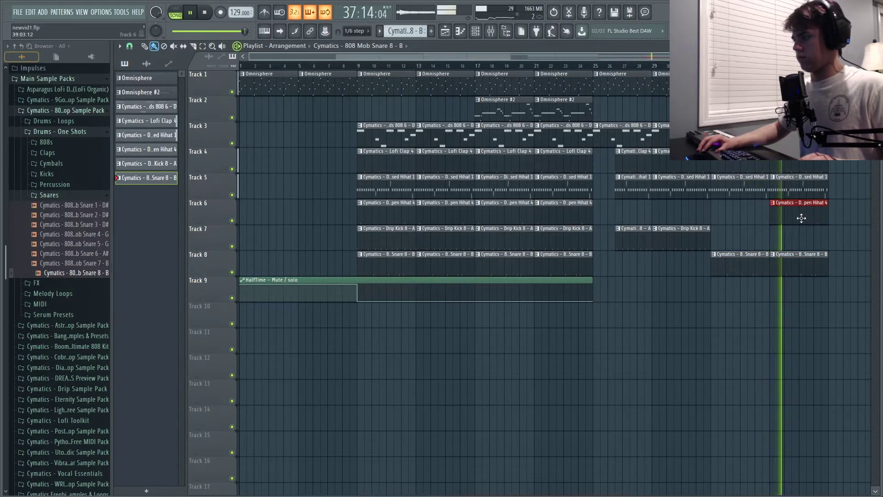
pyautogui.scroll(-2, 667, 73)
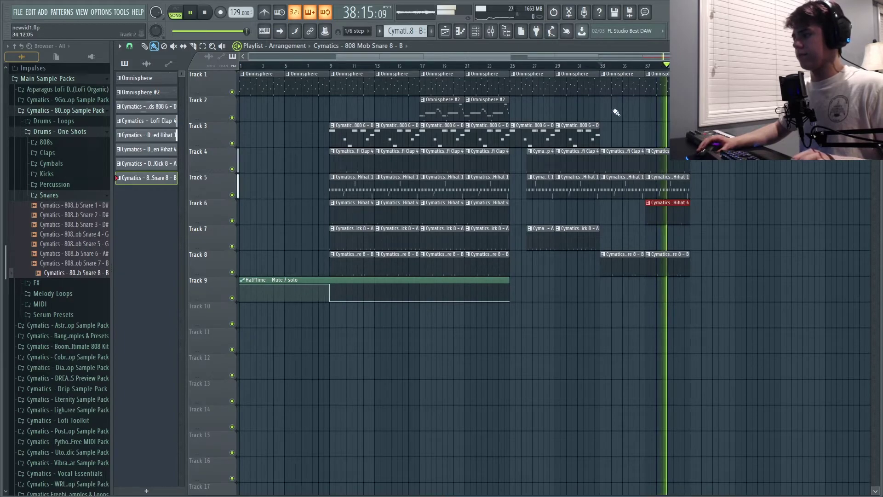
pyautogui.press('space')
# - Extend the HalfTime - Mute / solo clip on track 9 to bar 57 and raise its automation from bar 41 to the end
pyautogui.moveTo(512, 279); pyautogui.dragTo(719, 279)
pyautogui.moveTo(797, 276); pyautogui.dragTo(799, 280)
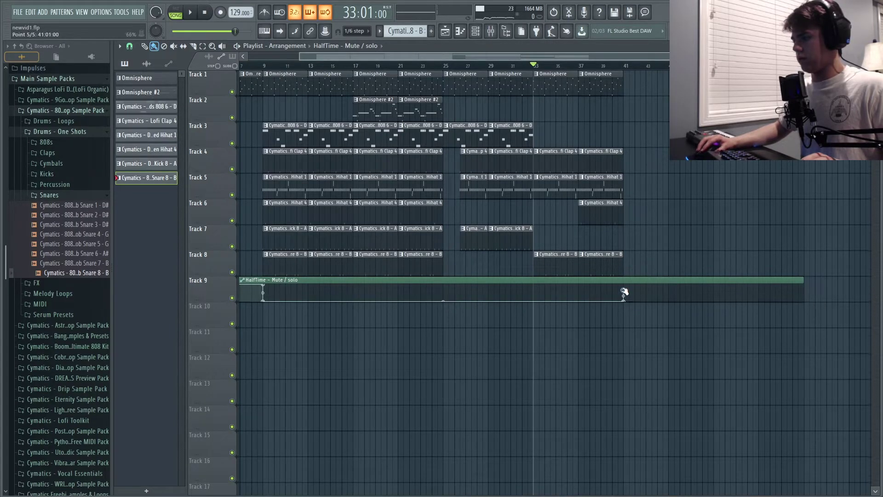
pyautogui.rightClick(799, 288)
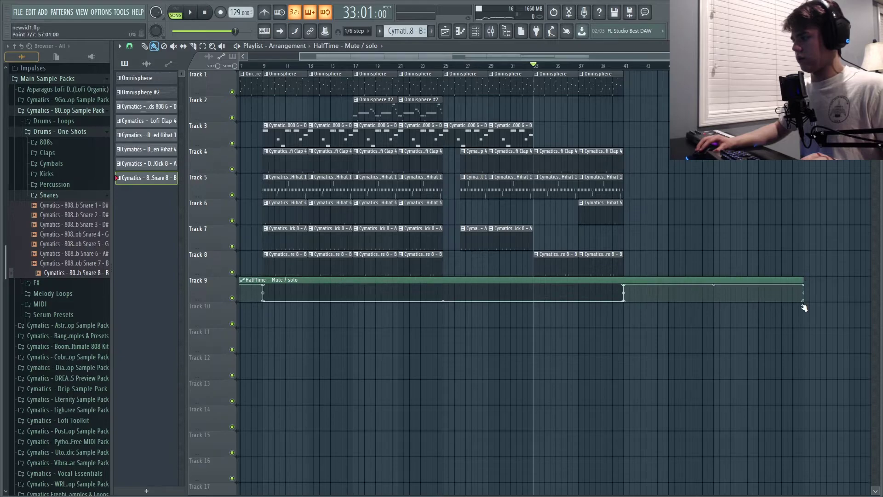
# - Duplicate the bar 25 to 40 clips on tracks 1 to 8 to bar 41 and play the transition
pyautogui.moveTo(664, 87); pyautogui.dragTo(453, 256)
pyautogui.hotkey('ctrl', 'b')
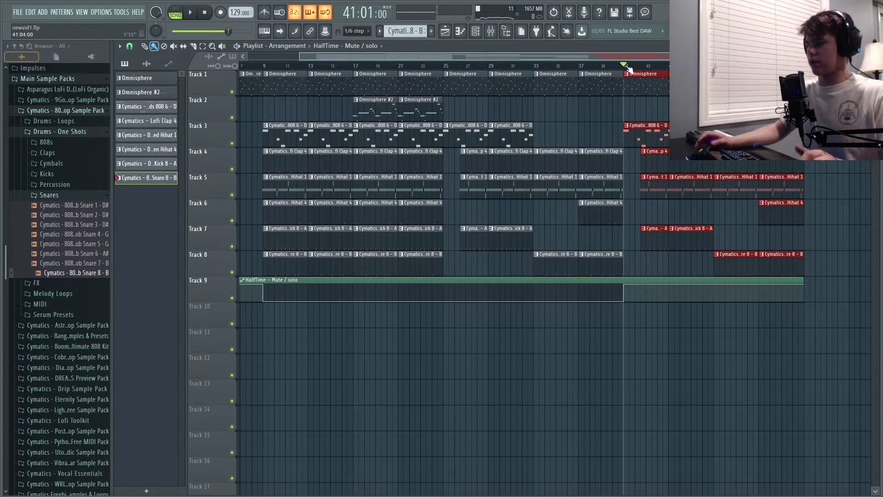
pyautogui.press('space')
pyautogui.click(602, 66)
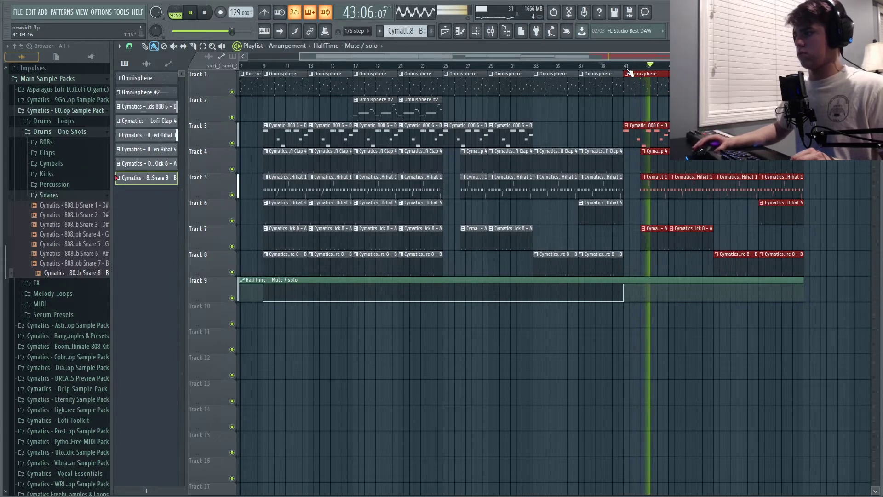
pyautogui.scroll(-2, 622, 71)
pyautogui.press('space')
# - Duplicate the bar 9 to 24 clips to bar 57 and extend the HalfTime clip to bar 73 with low automation from bar 57
pyautogui.moveTo(441, 84); pyautogui.dragTo(832, 215)
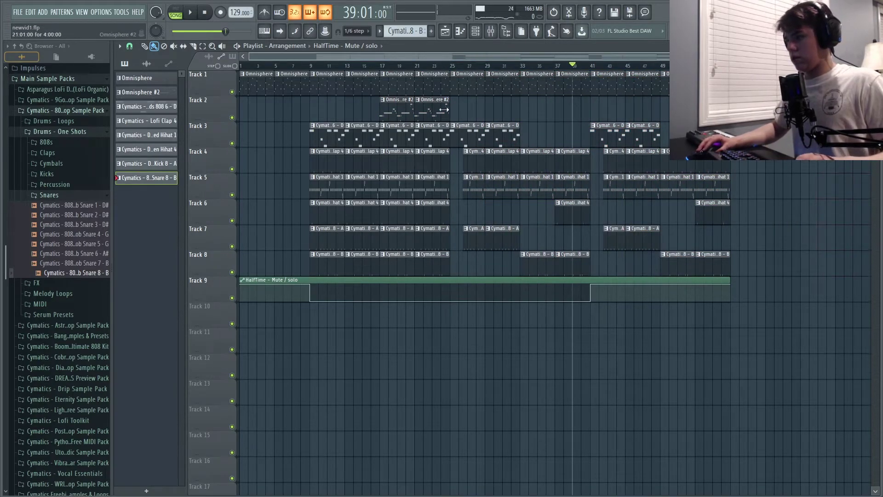
pyautogui.moveTo(437, 81); pyautogui.dragTo(705, 228)
pyautogui.moveTo(690, 280); pyautogui.dragTo(835, 268)
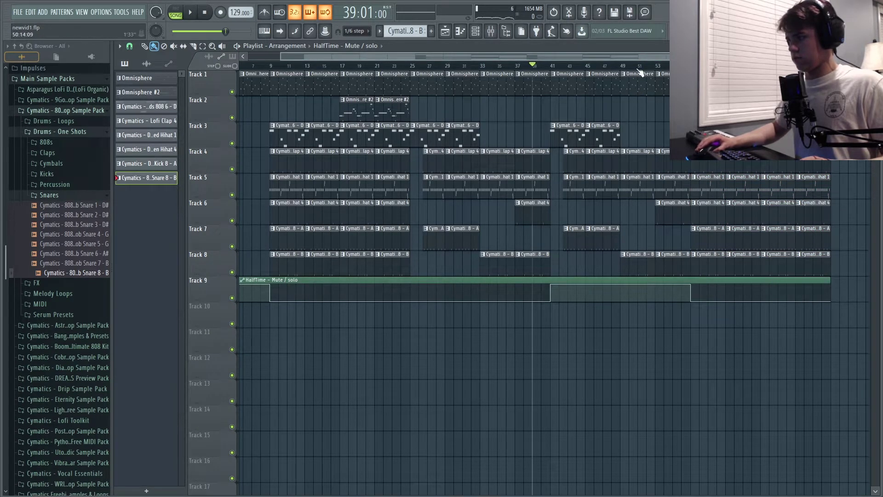
# - Duplicate the bar 25 to 72 clips on tracks 1 to 8 to bar 73
pyautogui.scroll(-2, 640, 73)
pyautogui.moveTo(420, 71); pyautogui.dragTo(817, 276)
pyautogui.moveTo(425, 87); pyautogui.dragTo(706, 87)
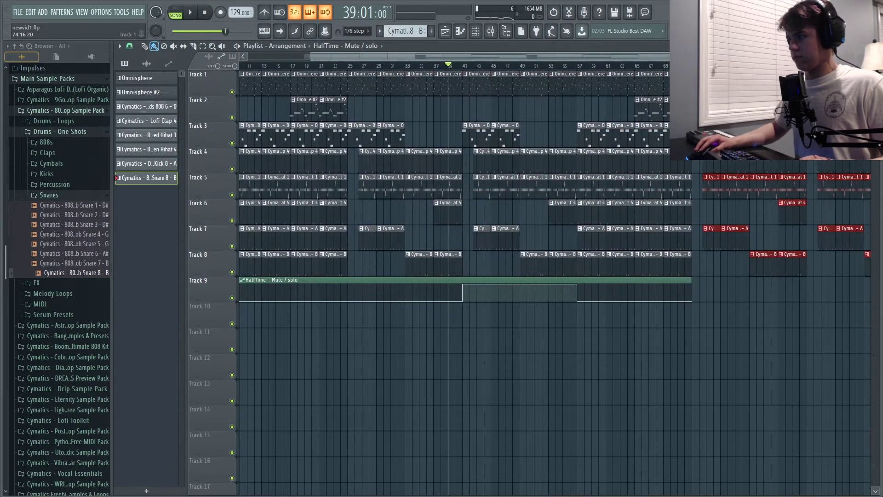
# - Extend the HalfTime clip to bar 121 and shape its automation high from bar 89 to 105 and low around it
pyautogui.scroll(-2, 706, 87)
pyautogui.moveTo(573, 280); pyautogui.dragTo(800, 274)
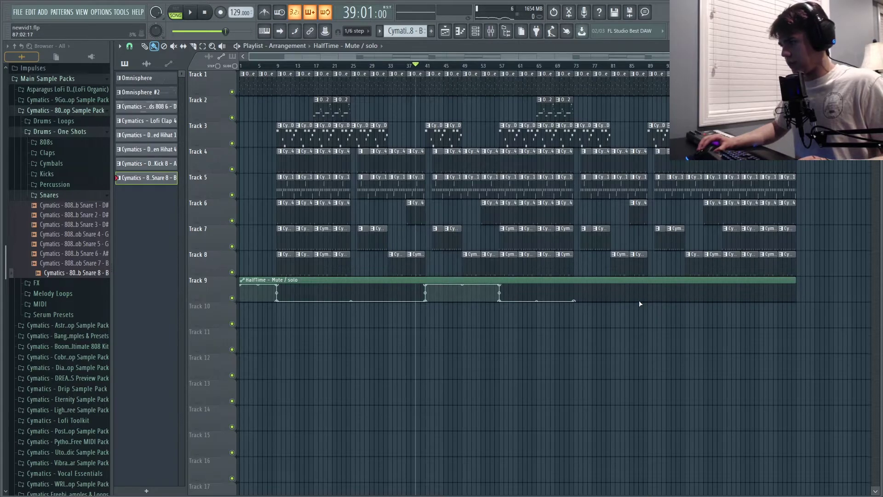
pyautogui.rightClick(574, 302)
pyautogui.click(596, 315)
pyautogui.rightClick(648, 291)
pyautogui.rightClick(723, 286)
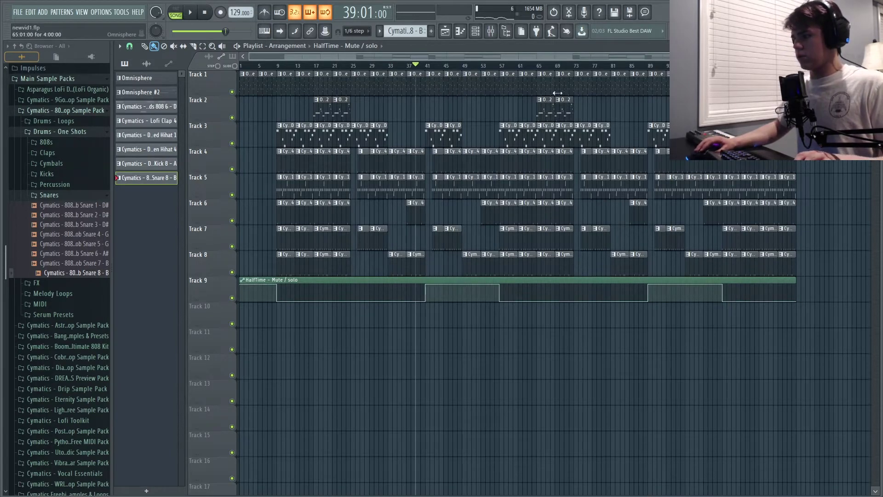
# - Duplicate an eight-bar block of clips to bar 121 and extend the HalfTime clip to bar 129
pyautogui.moveTo(850, 158); pyautogui.dragTo(797, 278)
pyautogui.moveTo(821, 85); pyautogui.dragTo(795, 279)
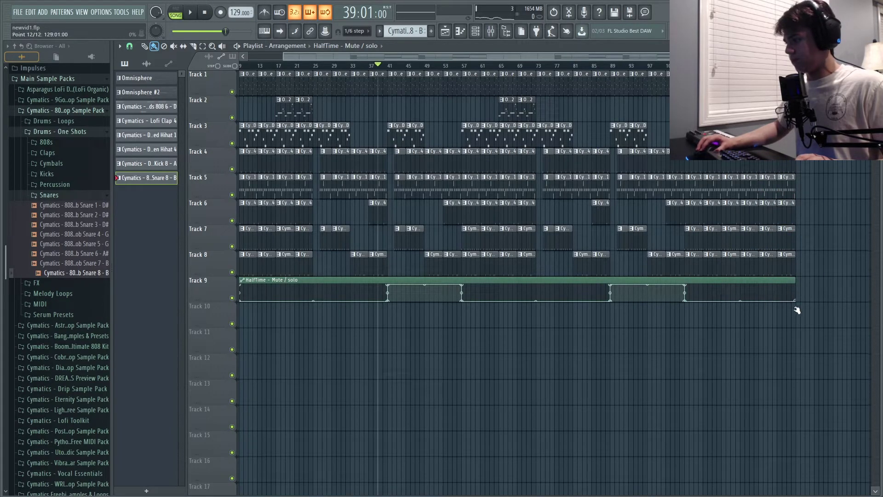
# - Create an automation clip for the master volume on track 10 and paste the 100% value into its first point
pyautogui.click(491, 31)
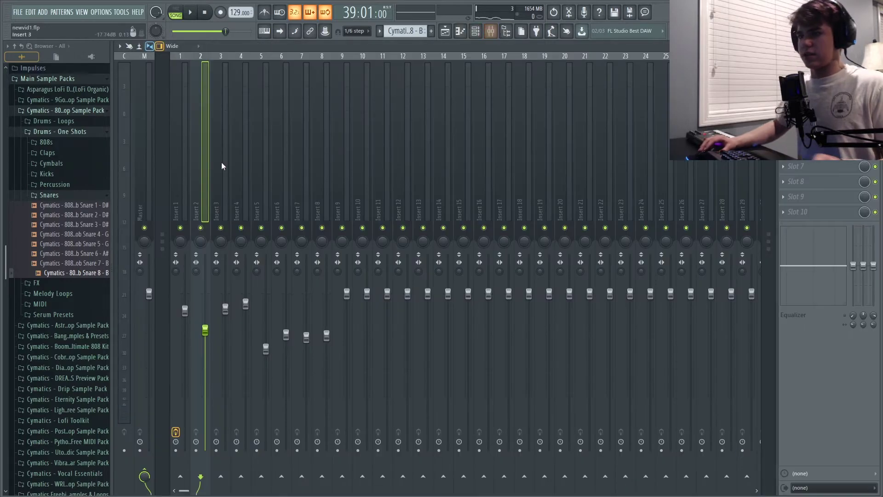
pyautogui.rightClick(148, 295)
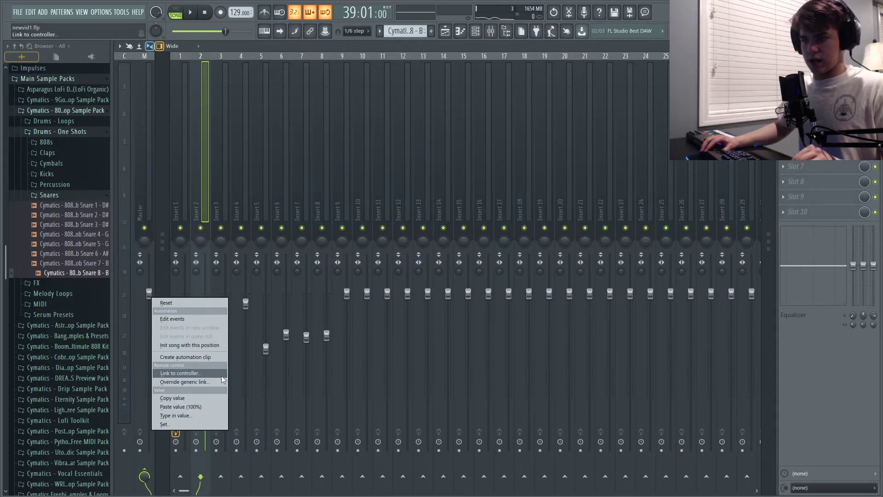
pyautogui.click(209, 358)
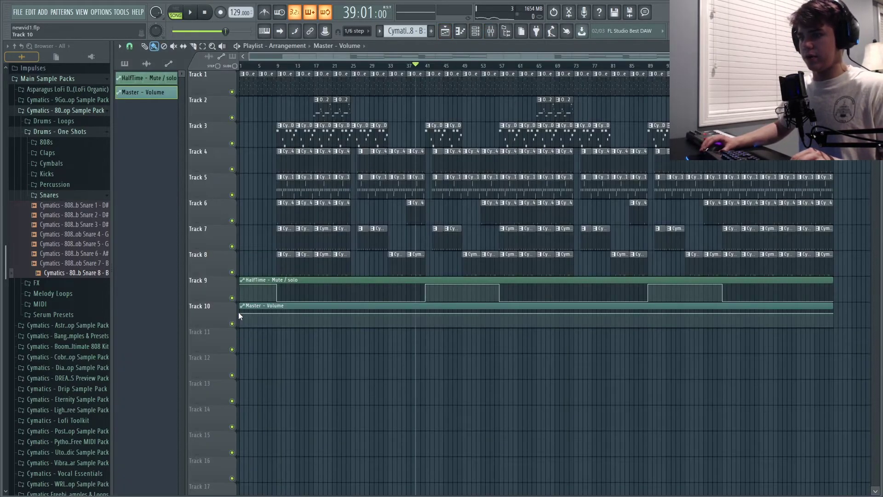
pyautogui.rightClick(242, 314)
pyautogui.click(270, 456)
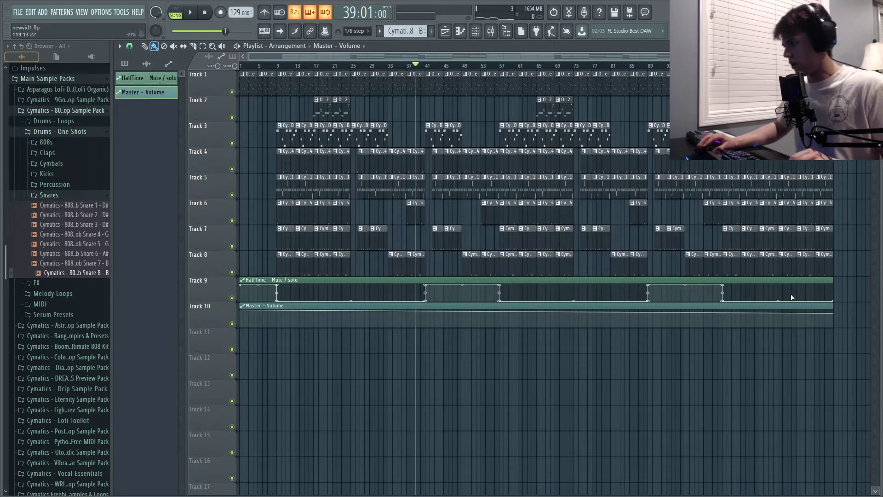
# - Add a point at bar 121 in the Master - Volume automation clip on track 10
pyautogui.rightClick(798, 314)
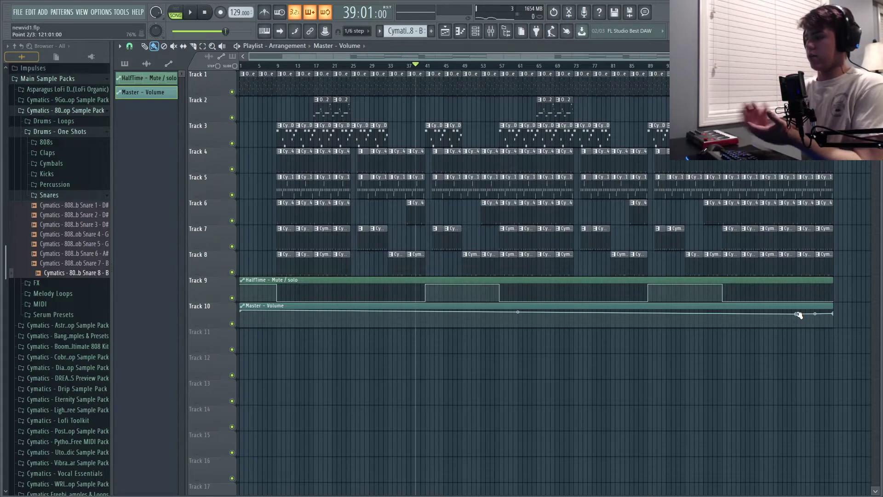
pyautogui.rightClick(798, 315)
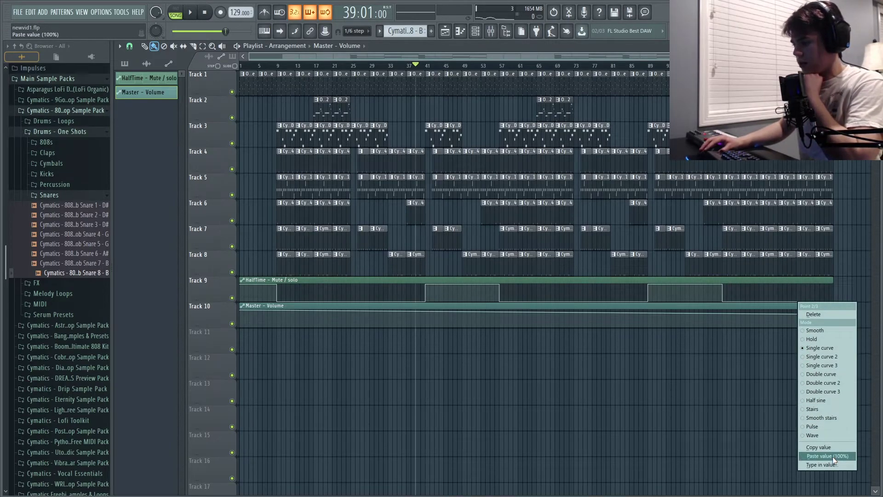
pyautogui.rightClick(247, 307)
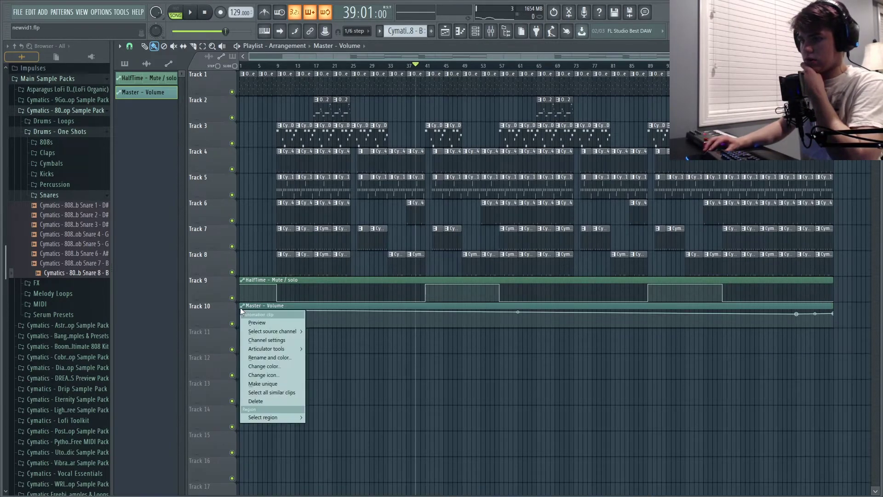
pyautogui.click(252, 307)
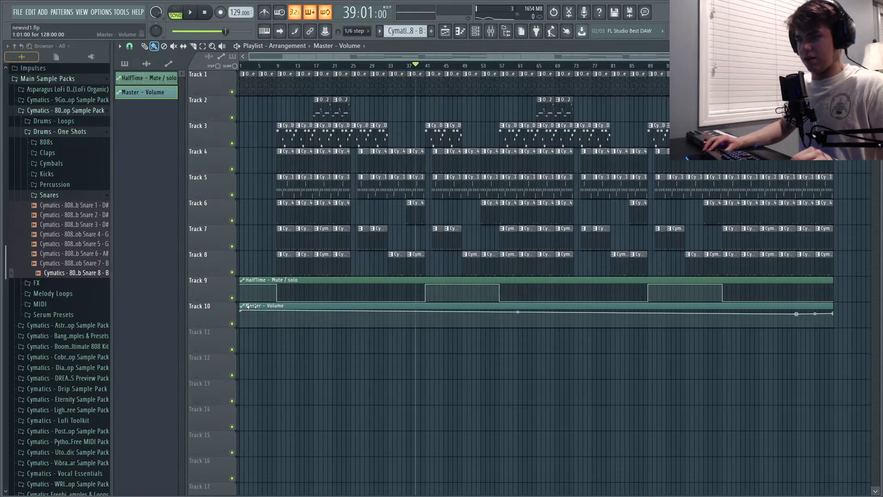
# - Set the first point of the Master - Volume automation clip to 0.8
pyautogui.rightClick(243, 314)
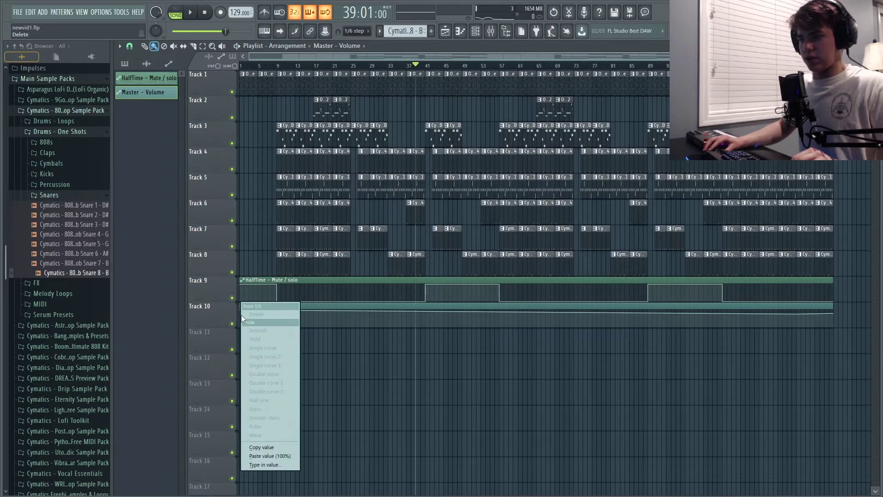
pyautogui.click(277, 464)
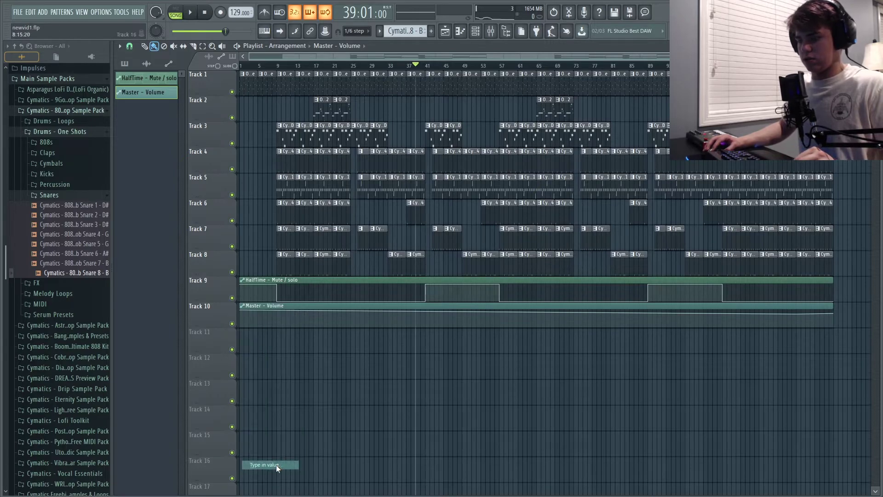
pyautogui.write('0.8')
pyautogui.press('Return')
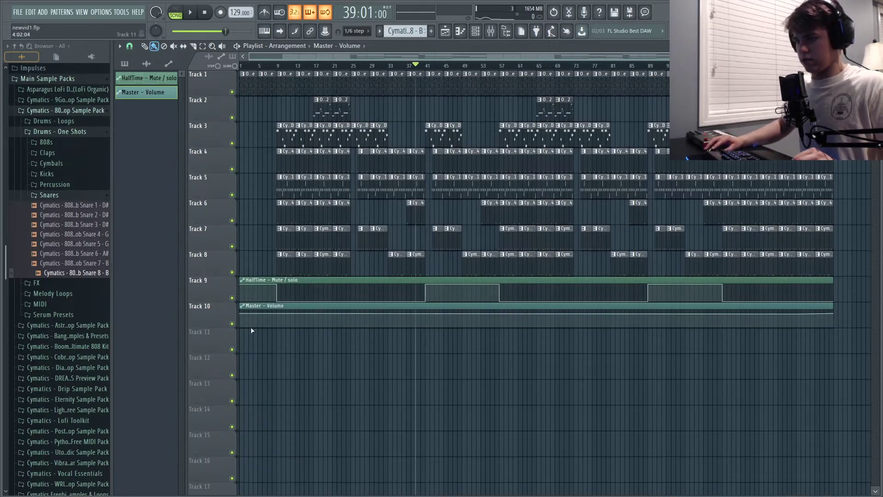
# - Copy the first point's 80% value to the bar 121 point and lower the bar 129 end point to 0% for a fade-out
pyautogui.rightClick(241, 313)
pyautogui.click(266, 448)
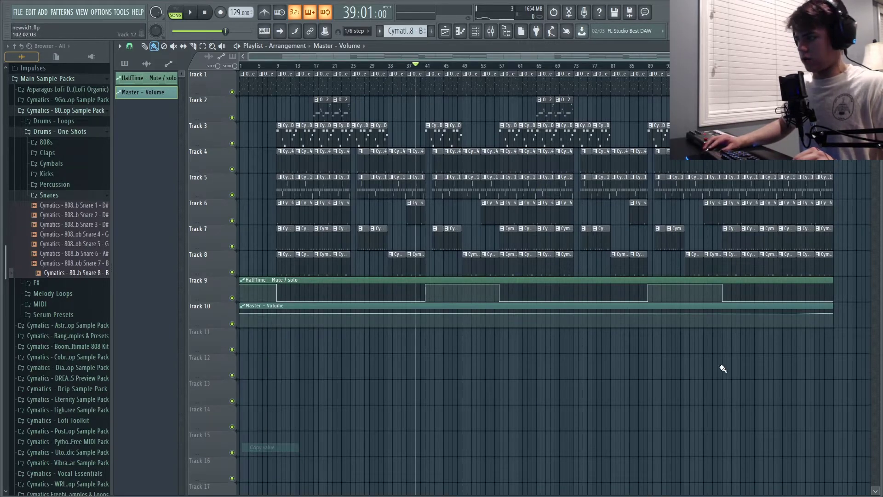
pyautogui.rightClick(797, 315)
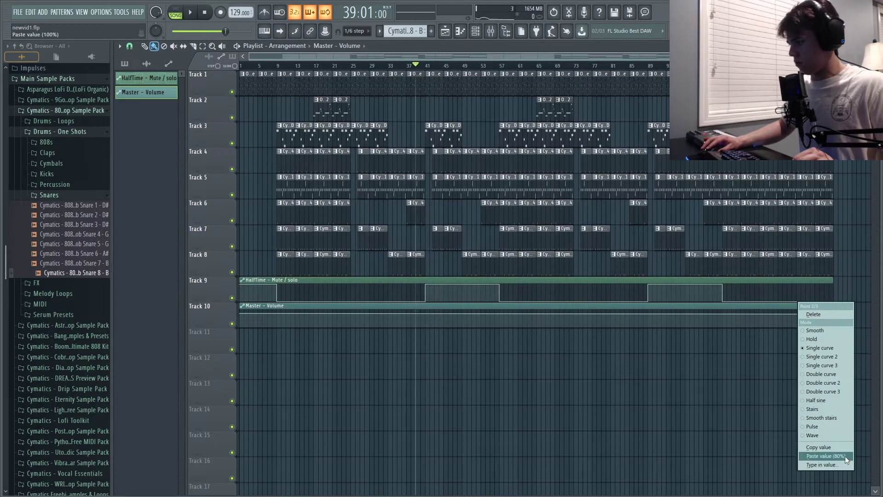
pyautogui.click(825, 456)
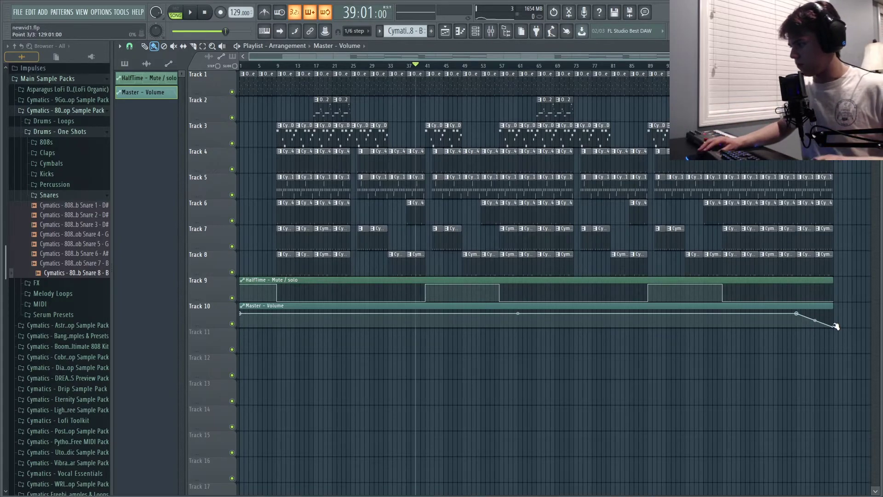
# - Trim the final pattern clips and the HalfTime and Master - Volume automation clips by two bars to end at bar 127
pyautogui.moveTo(850, 84); pyautogui.dragTo(822, 280)
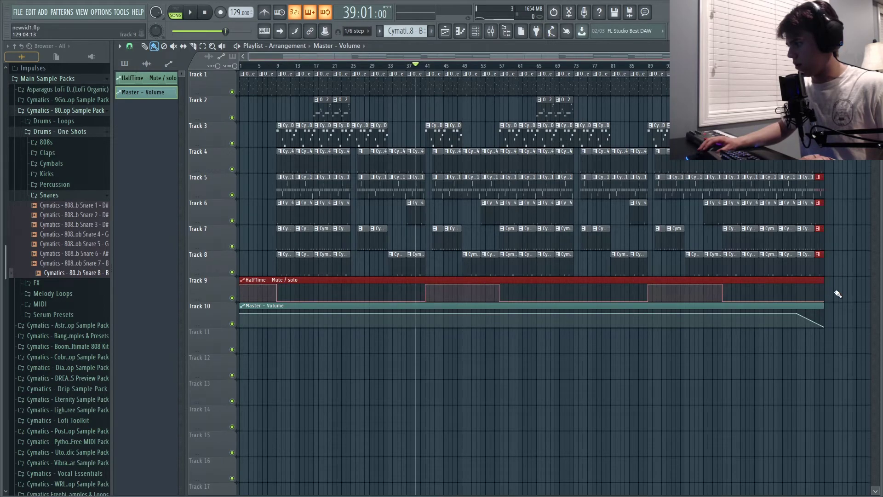
pyautogui.click(838, 295)
pyautogui.moveTo(829, 280); pyautogui.dragTo(823, 280)
# - Select every clip on tracks 1 to 10 and return the playhead to bar 1
pyautogui.moveTo(845, 79); pyautogui.dragTo(49, 491)
pyautogui.scroll(4, 435, 364)
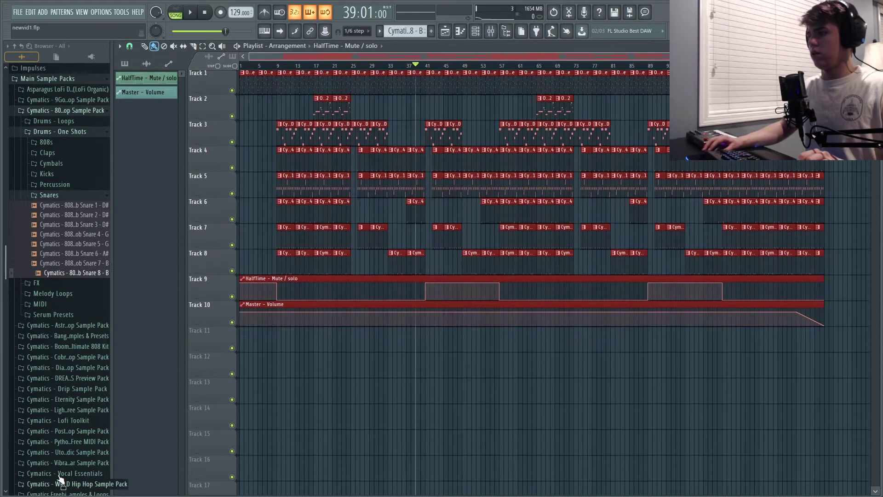
pyautogui.scroll(-5, 450, 364)
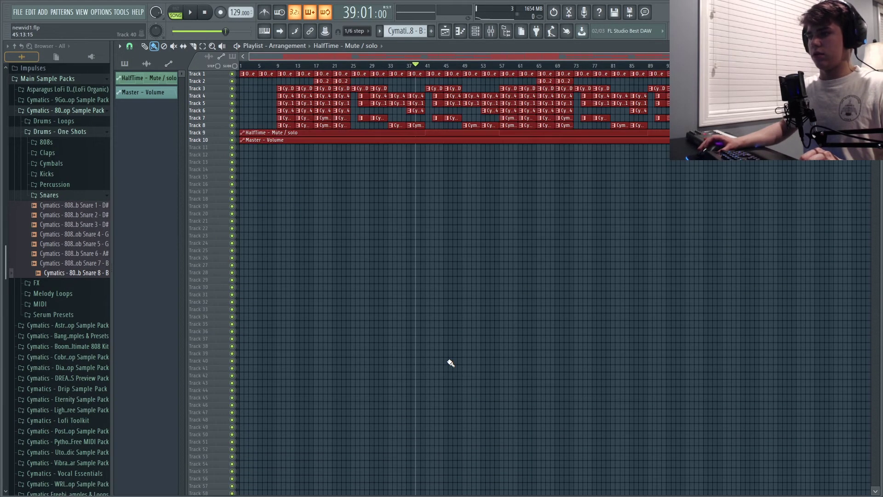
pyautogui.scroll(5, 451, 363)
pyautogui.scroll(10, 450, 363)
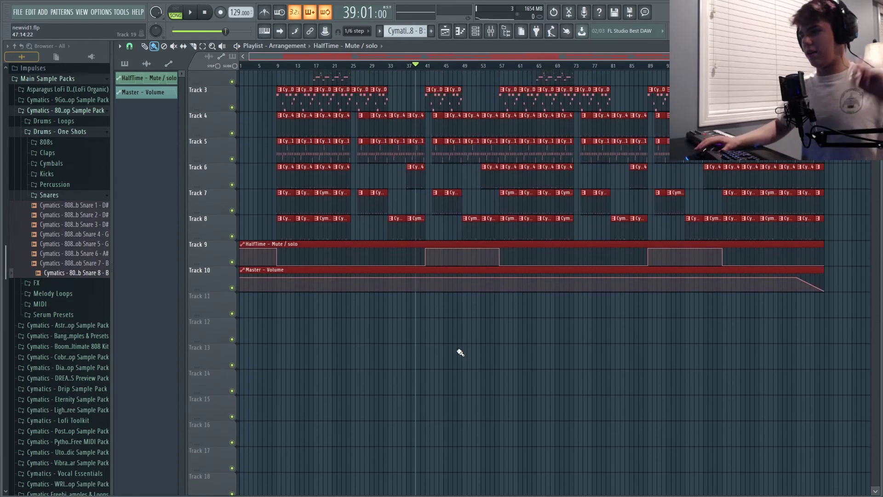
pyautogui.scroll(2, 461, 353)
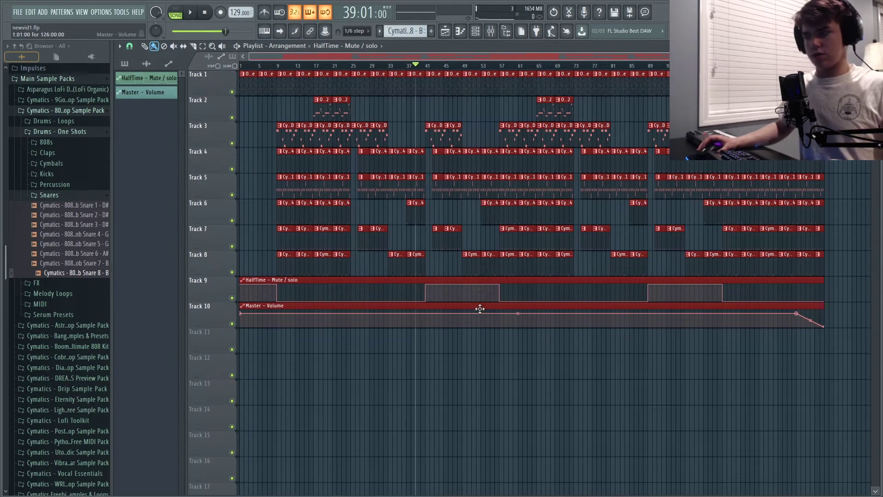
pyautogui.scroll(2, 479, 309)
pyautogui.scroll(3, 810, 305)
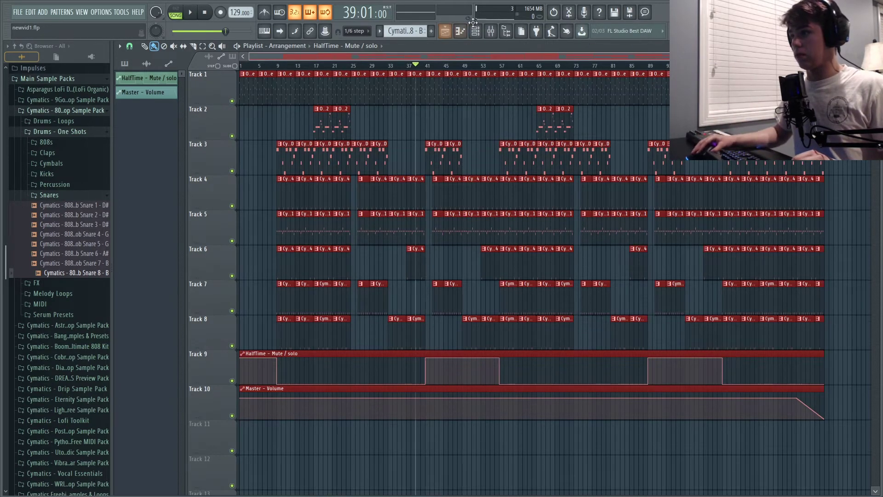
pyautogui.moveTo(276, 66); pyautogui.dragTo(4, 49)
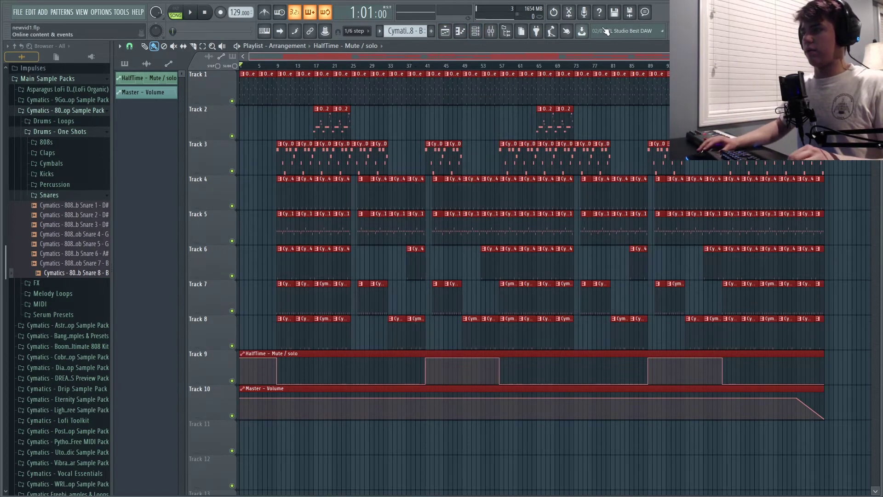
# - Load iZotope Vinyl as an effect on the Master mixer channel
pyautogui.click(490, 31)
pyautogui.click(143, 192)
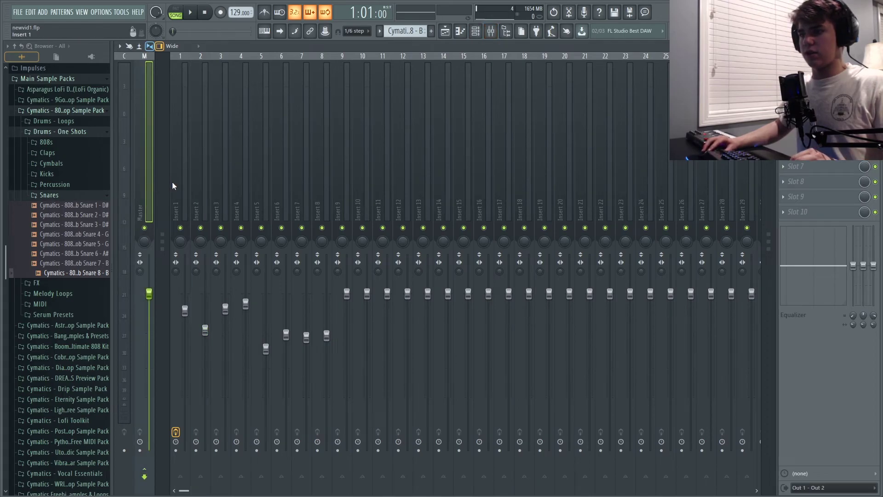
pyautogui.click(809, 75)
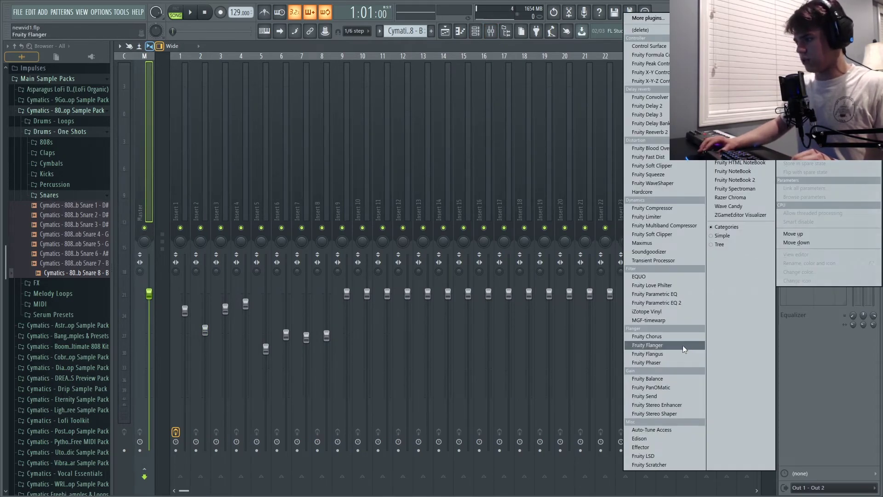
pyautogui.click(681, 319)
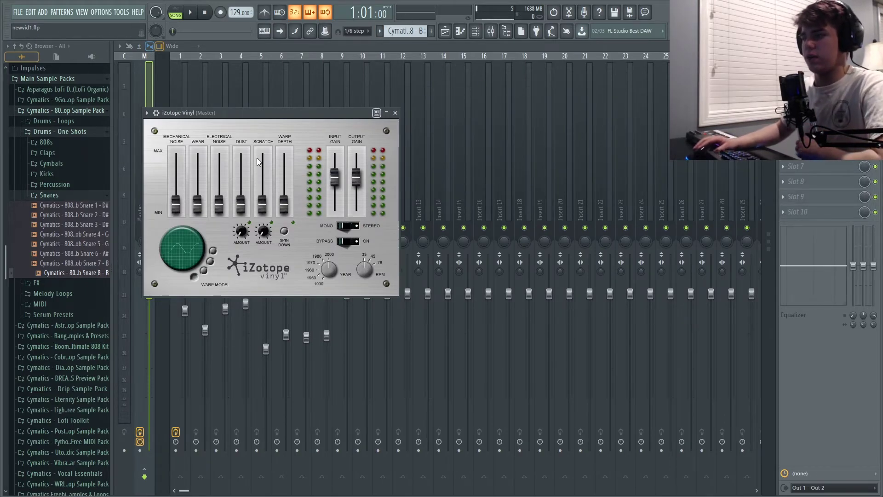
pyautogui.moveTo(268, 111); pyautogui.dragTo(337, 59)
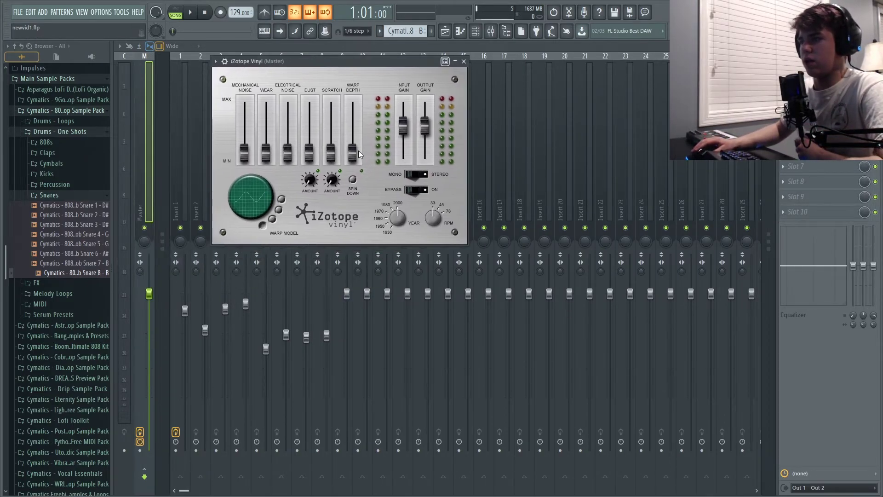
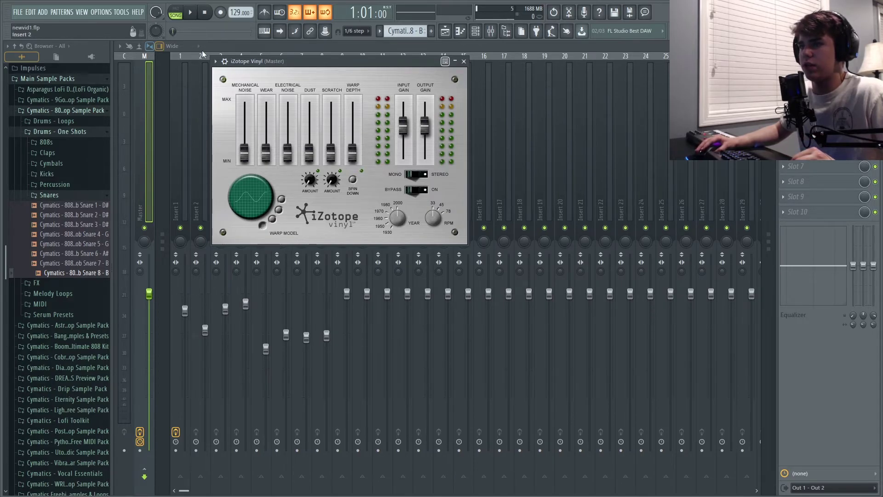
# - Create an automation clip for iZotope Vinyl's Spin Down control and bring the playlist back up
pyautogui.click(118, 13)
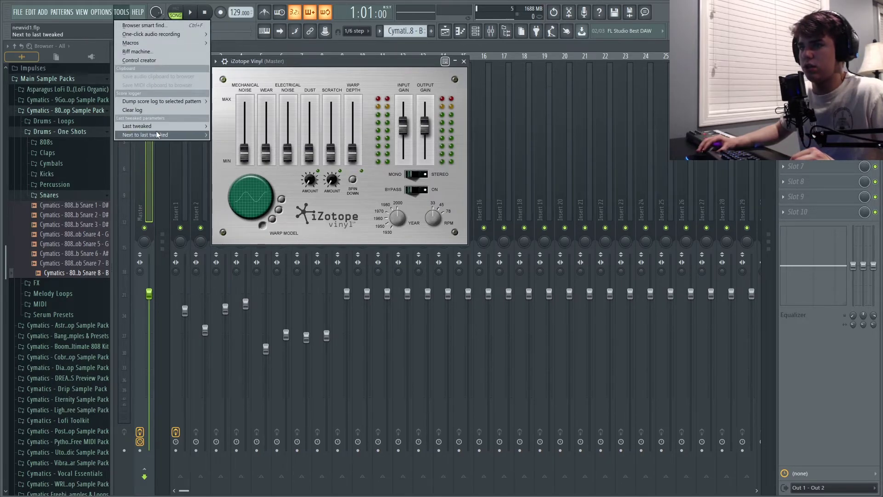
pyautogui.moveTo(156, 128)
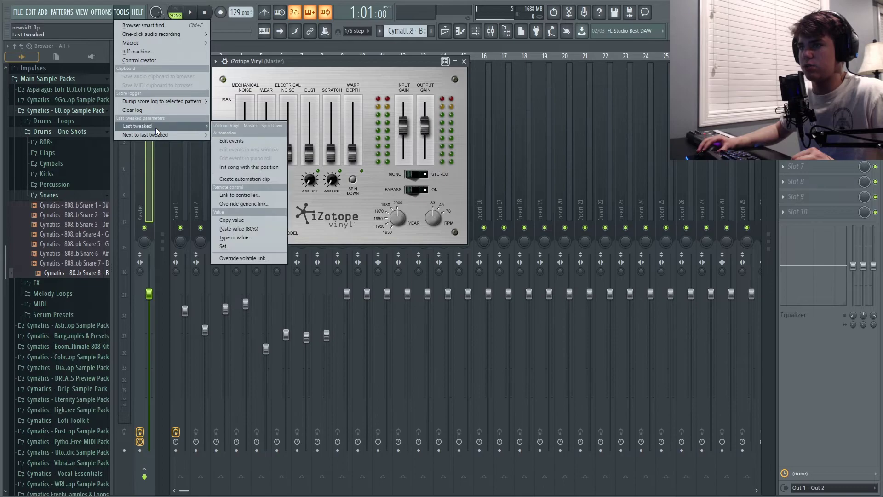
pyautogui.click(246, 178)
pyautogui.click(446, 33)
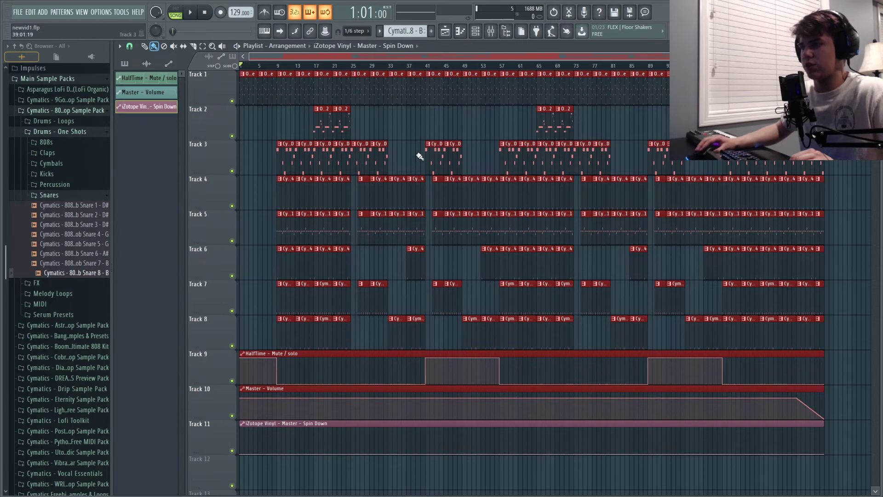
# - Shape the Spin Down automation on track 11 to maximum from bar 7 to bar 9 and minimum around it
pyautogui.press('space')
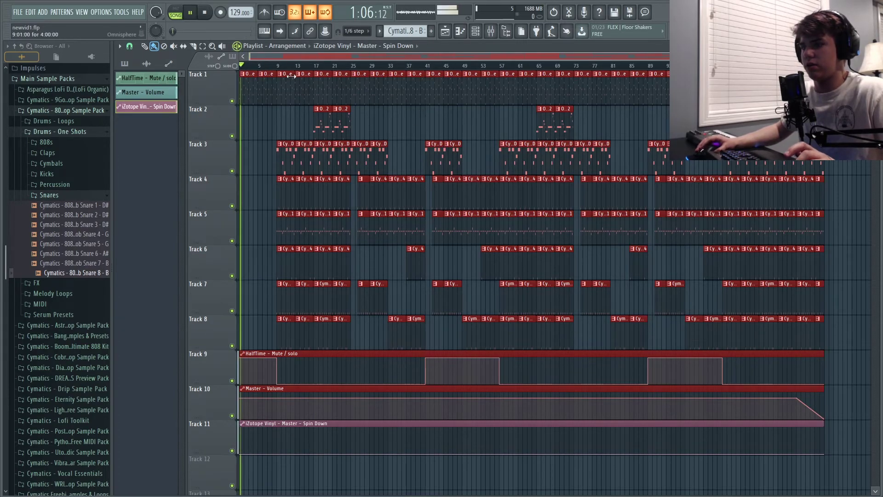
pyautogui.scroll(3, 269, 69)
pyautogui.scroll(-3, 269, 69)
pyautogui.press('space')
pyautogui.rightClick(269, 450)
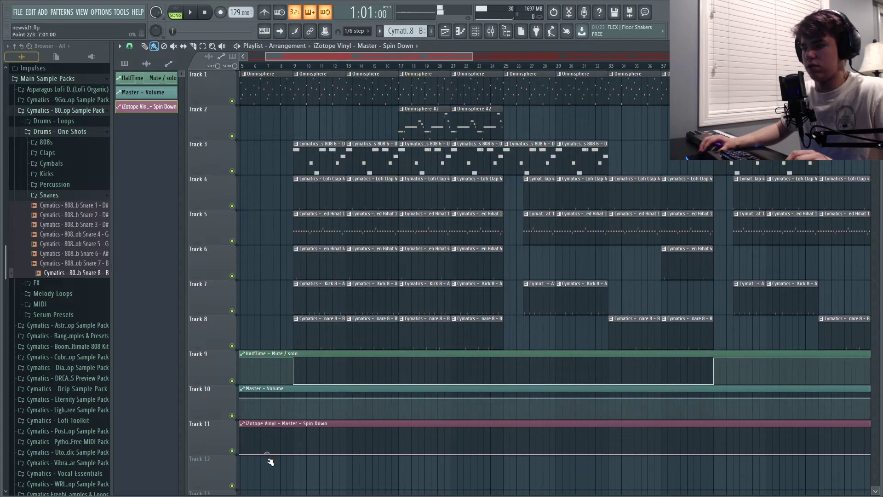
pyautogui.rightClick(270, 431)
pyautogui.rightClick(293, 440)
pyautogui.moveTo(298, 427); pyautogui.dragTo(295, 454)
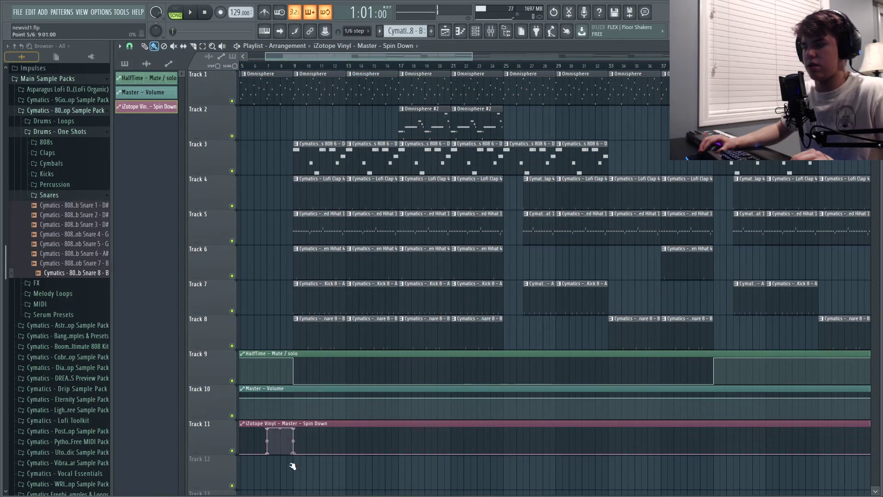
# - Play back the Spin Down passage starting from bar 7 and again from bar 5
pyautogui.click(263, 65)
pyautogui.click(268, 66)
pyautogui.press('space')
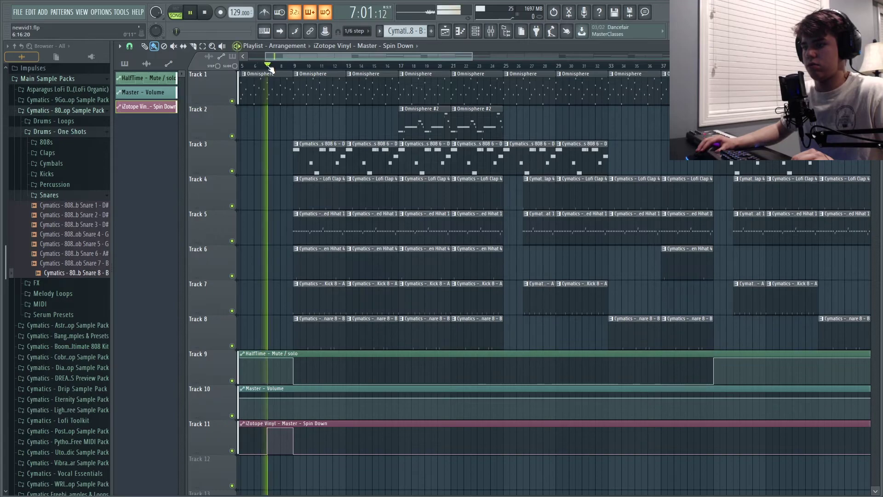
pyautogui.scroll(-2, 268, 66)
pyautogui.press('space')
pyautogui.click(254, 66)
pyautogui.press('space')
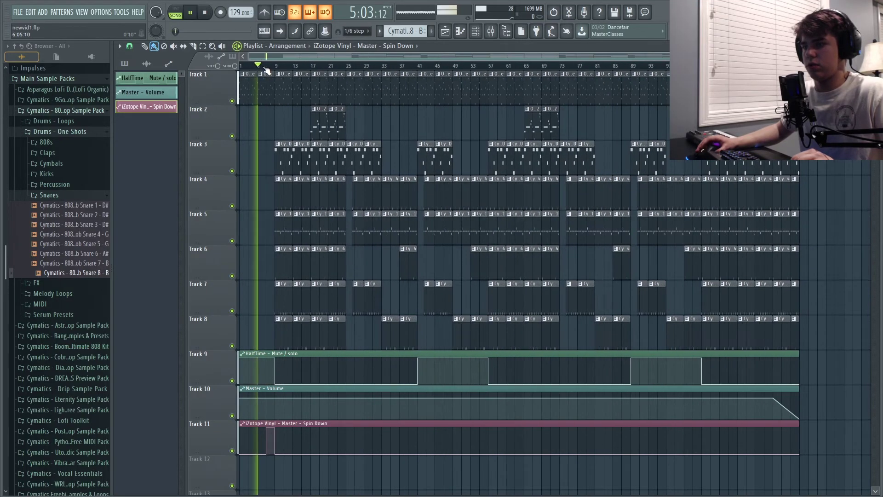
pyautogui.scroll(2, 266, 68)
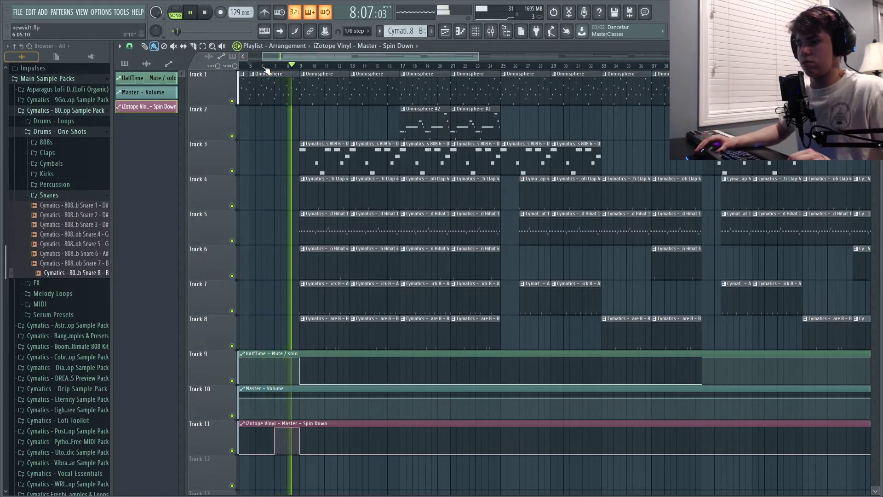
# - Shorten the Spin Down automation block to run from bar 8 to bar 9 and play it back from bar 5
pyautogui.press('space')
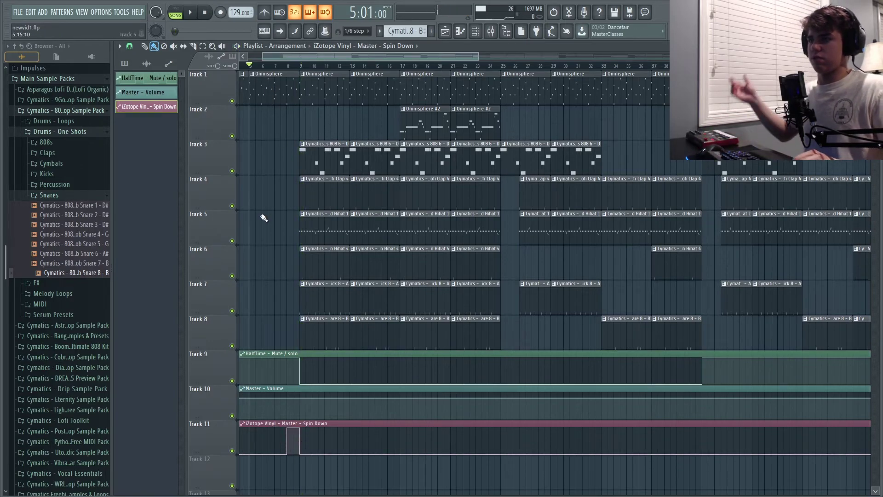
pyautogui.press('space')
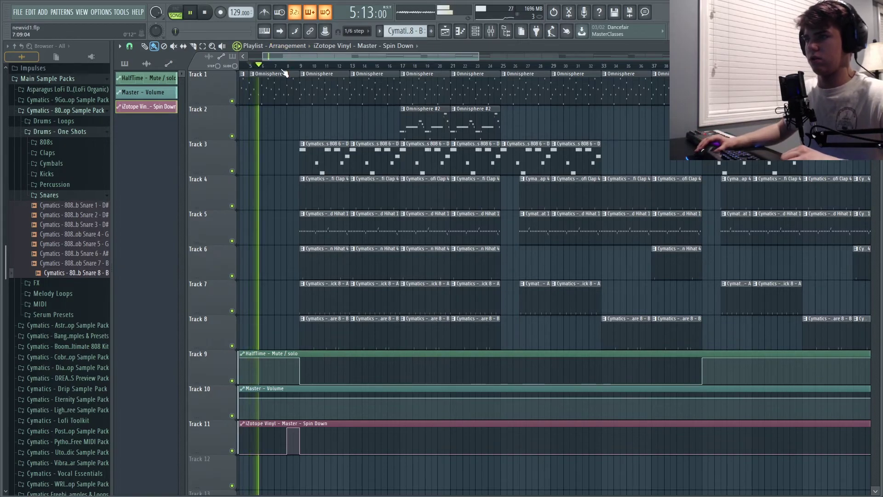
pyautogui.scroll(-2, 285, 74)
pyautogui.scroll(3, 285, 73)
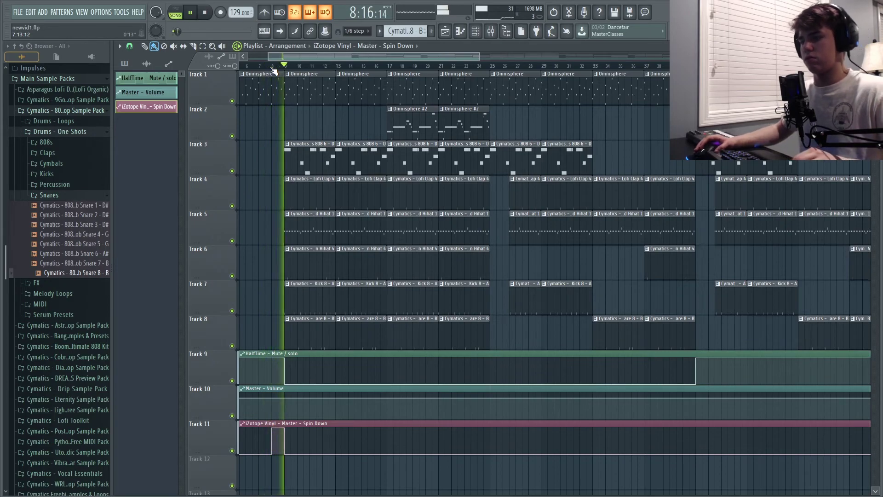
pyautogui.scroll(-5, 274, 70)
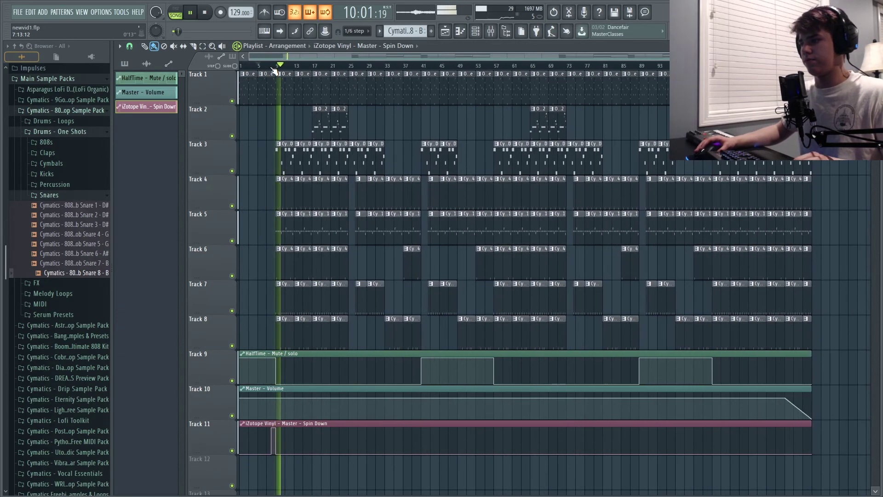
# - Stop playback and add a Spin Down automation block at maximum on track 11 from bar 55 to bar 57
pyautogui.scroll(5, 483, 73)
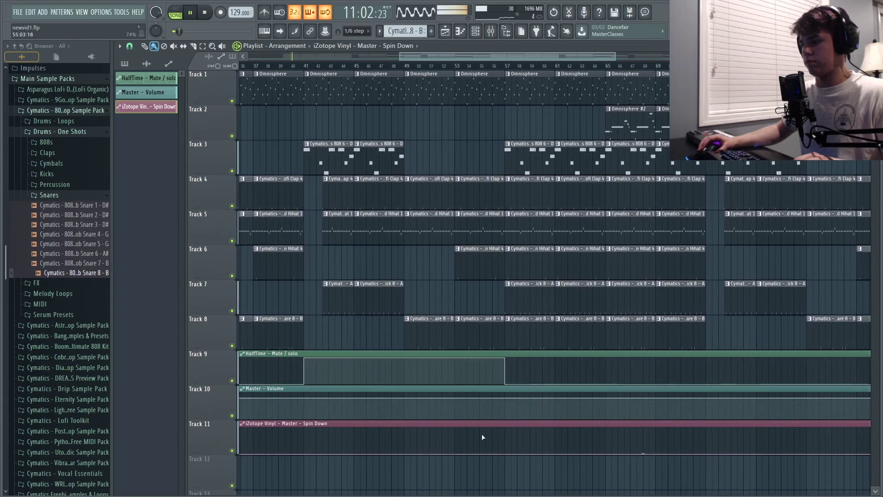
pyautogui.scroll(-5, 374, 75)
pyautogui.press('space')
pyautogui.scroll(2, 488, 78)
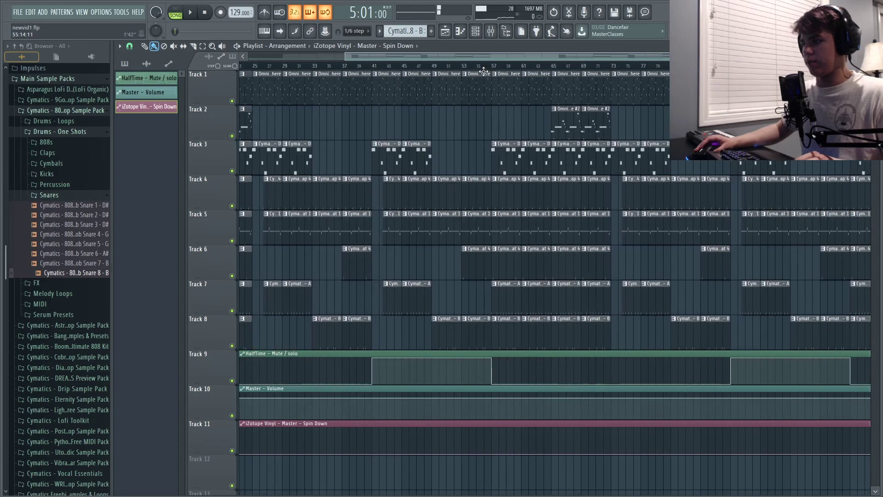
pyautogui.moveTo(474, 434); pyautogui.dragTo(477, 428)
pyautogui.rightClick(477, 453)
pyautogui.rightClick(492, 428)
pyautogui.rightClick(492, 453)
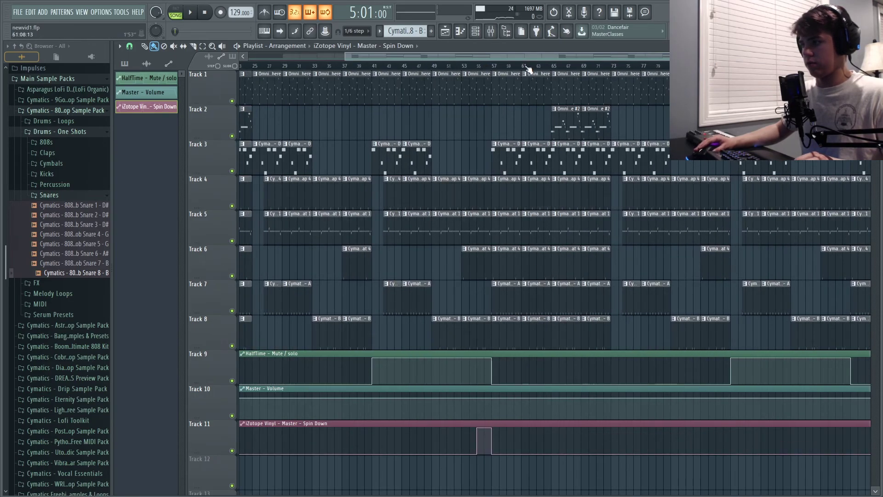
# - Add another maximum Spin Down automation block on track 11 from bar 103 to bar 105 and play the arrangement from bar 5
pyautogui.scroll(-3, 528, 69)
pyautogui.scroll(3, 736, 350)
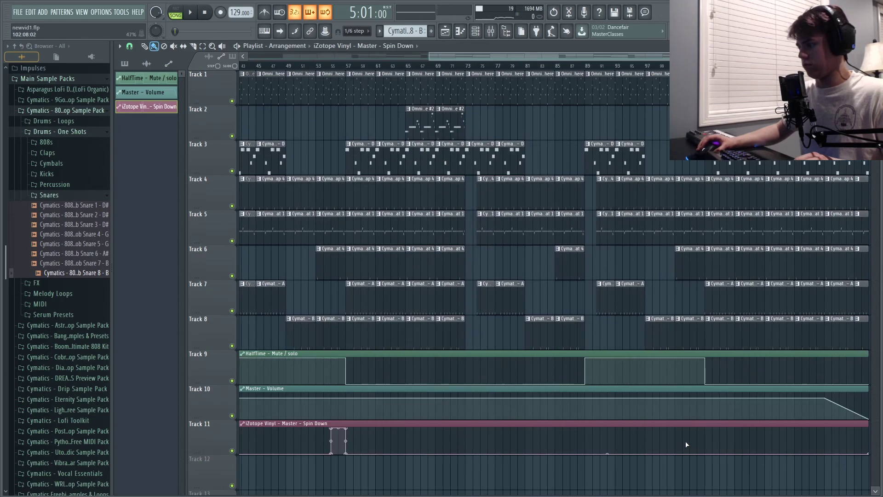
pyautogui.rightClick(690, 428)
pyautogui.rightClick(704, 429)
pyautogui.rightClick(705, 444)
pyautogui.press('space')
pyautogui.scroll(-3, 625, 71)
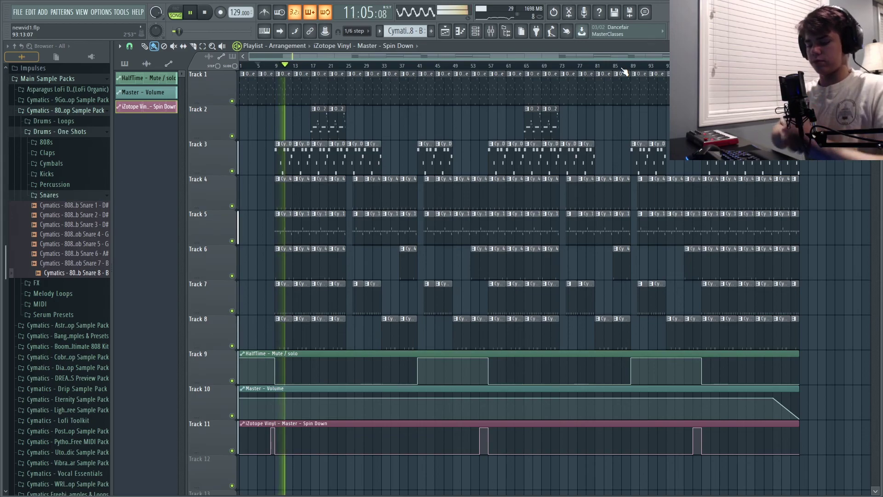
pyautogui.press('space')
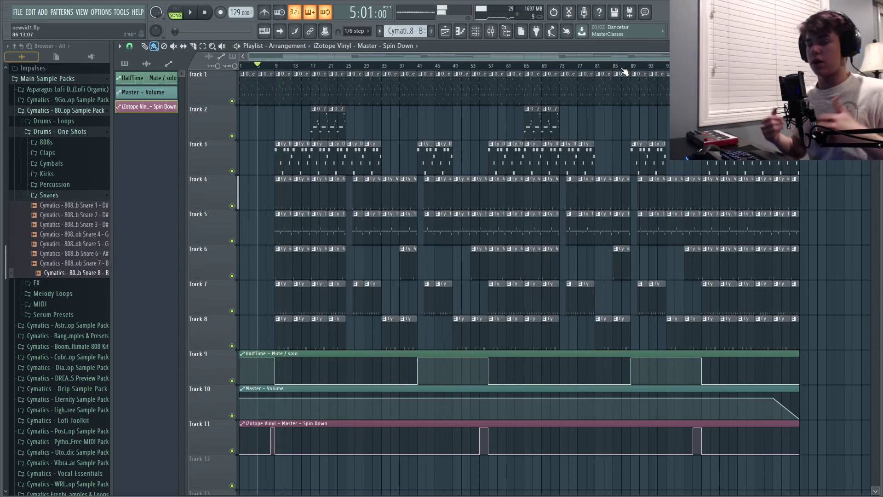